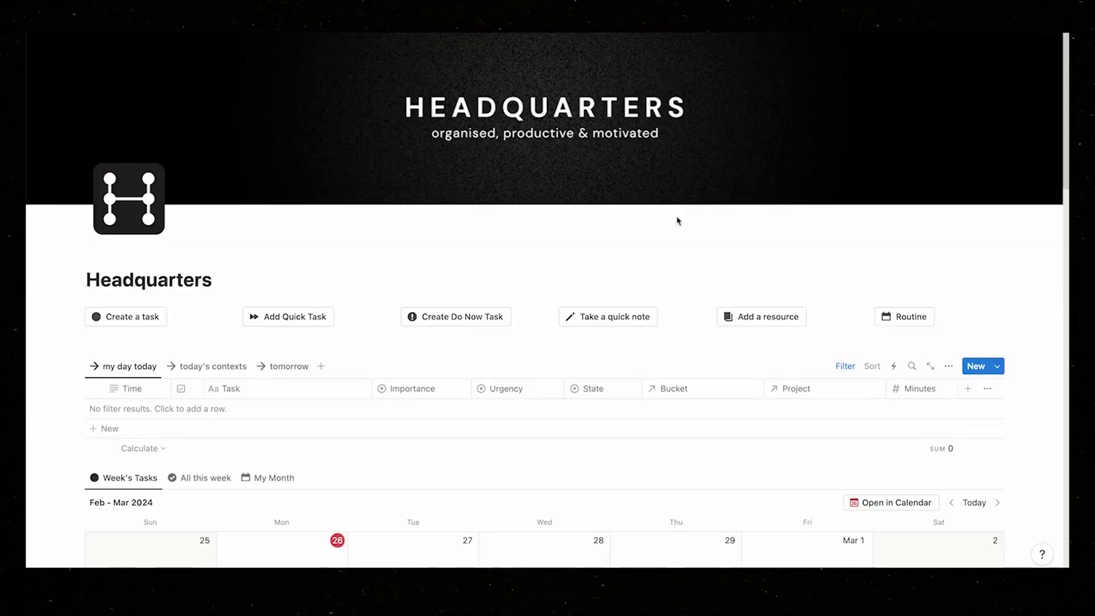
Scroll down the Headquarters page toward My Task List.
{"action": "scroll", "coordinate": [677, 220], "scroll_direction": "down", "scroll_amount": 15}
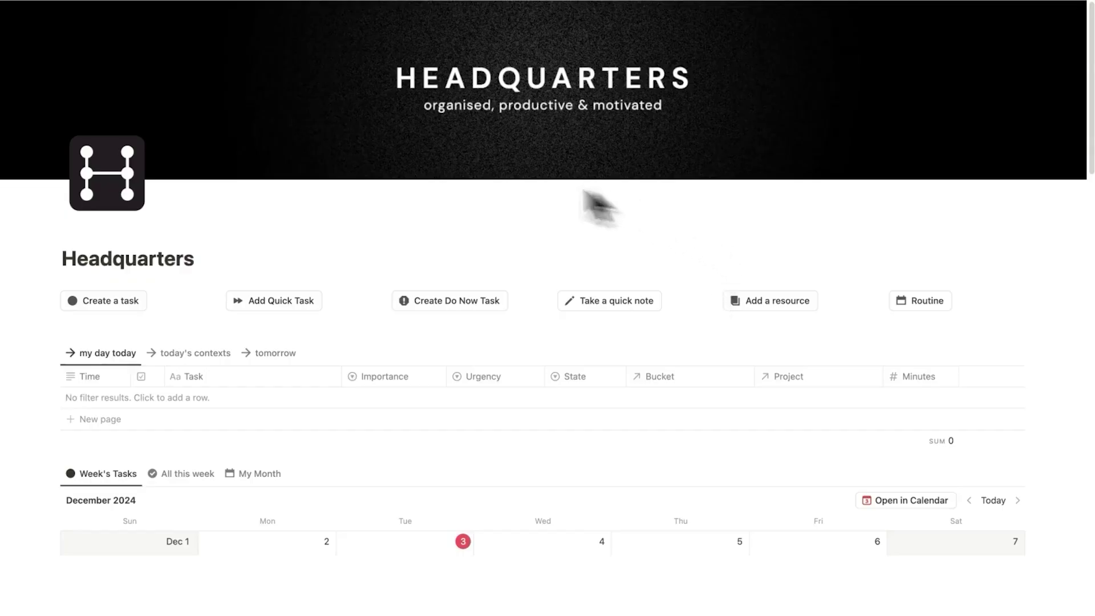
{"action": "scroll", "coordinate": [420, 199], "scroll_direction": "down", "scroll_amount": 20}
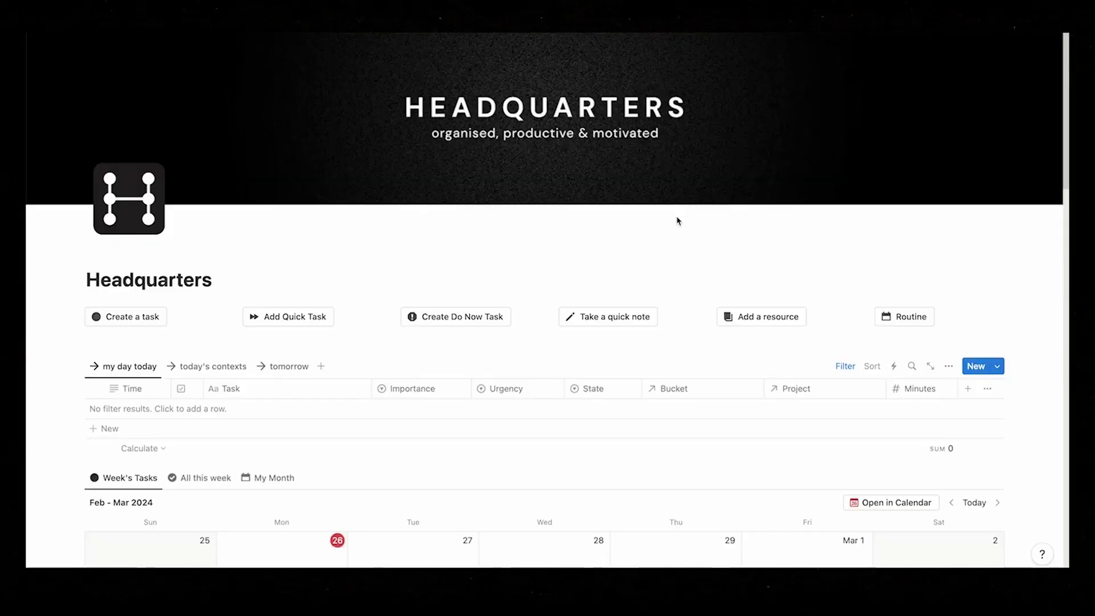
Return to the top and type /image under the Headquarters title to insert an image block.
{"action": "scroll", "coordinate": [678, 221], "scroll_direction": "down", "scroll_amount": 15}
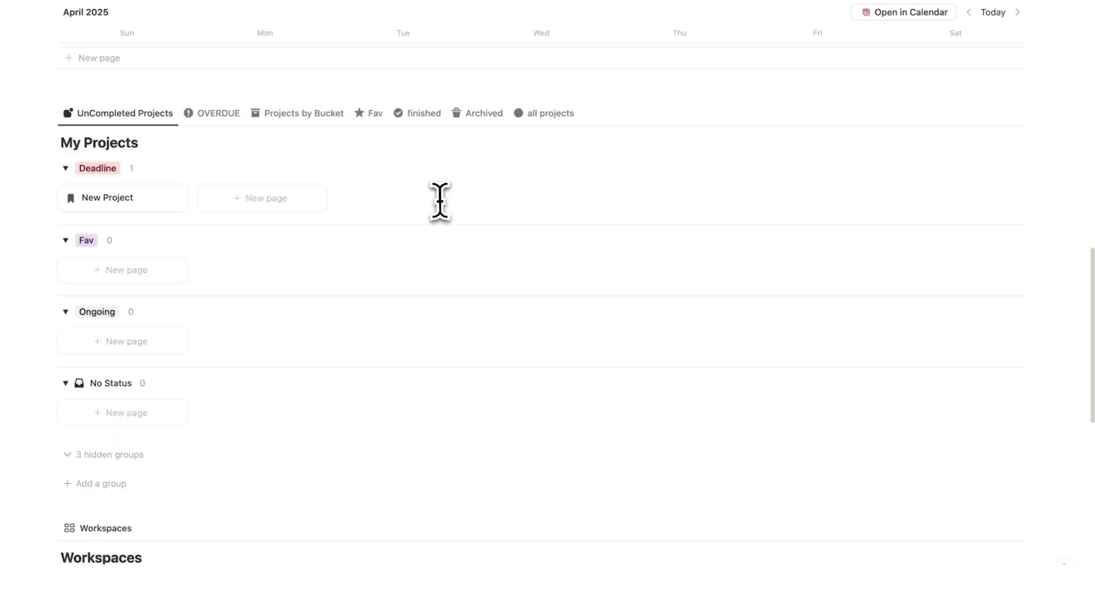
{"action": "scroll", "coordinate": [469, 229], "scroll_direction": "up", "scroll_amount": 20}
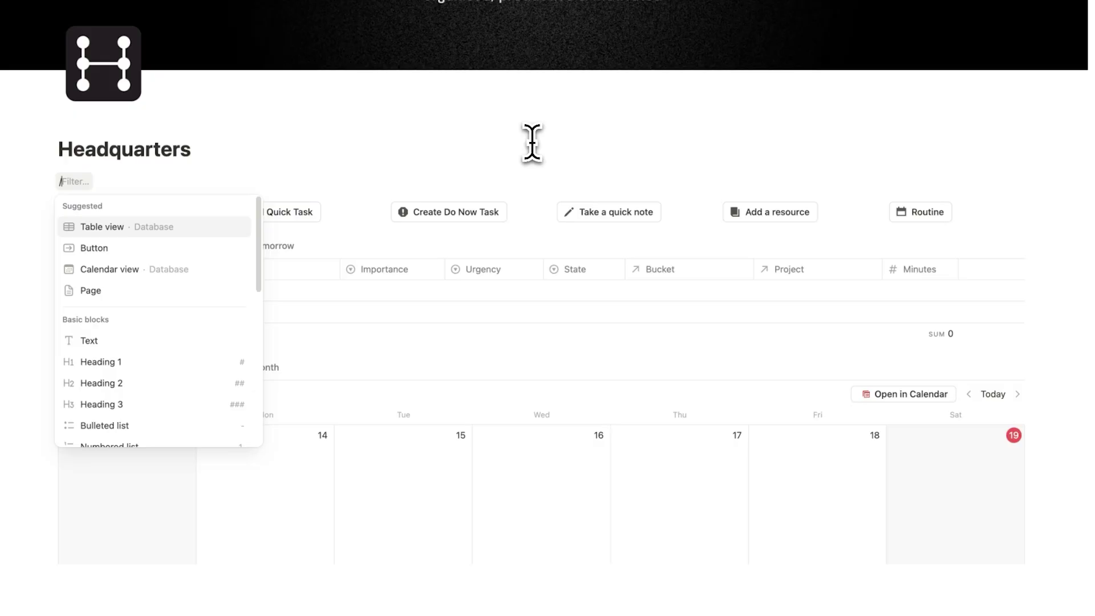
{"action": "type", "text": "image"}
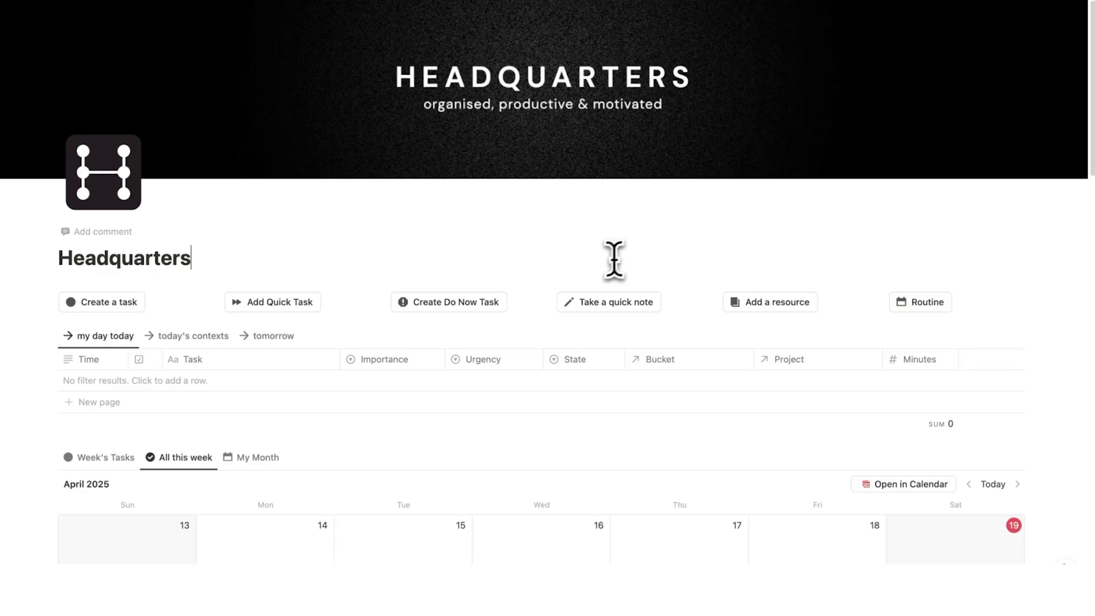
{"action": "scroll", "coordinate": [610, 261], "scroll_direction": "down", "scroll_amount": 20}
{"action": "scroll", "coordinate": [633, 353], "scroll_direction": "down", "scroll_amount": 4}
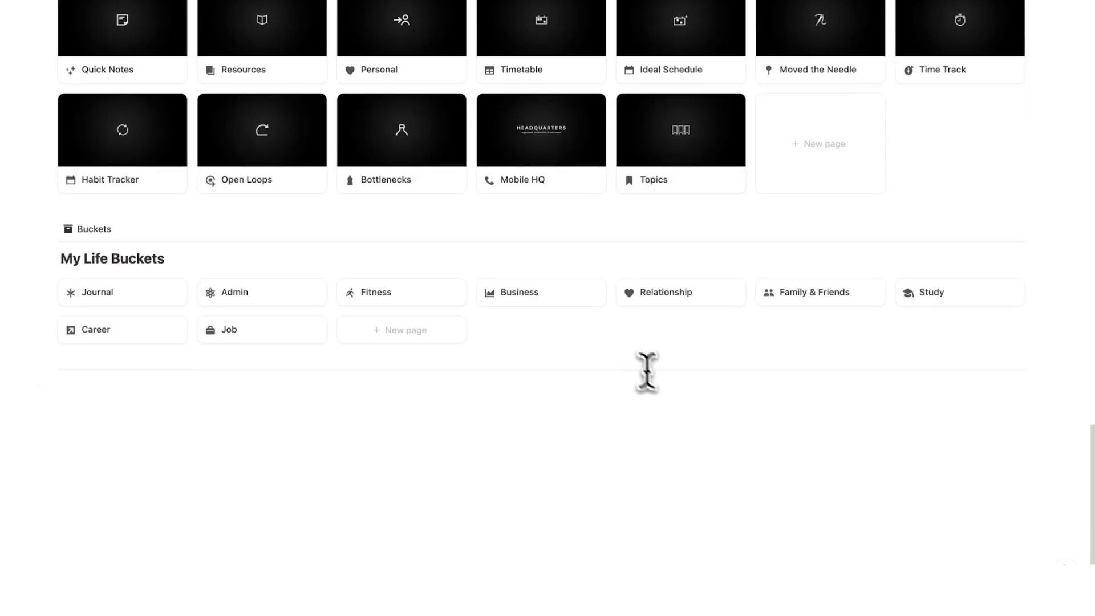
{"action": "scroll", "coordinate": [645, 372], "scroll_direction": "up", "scroll_amount": 20}
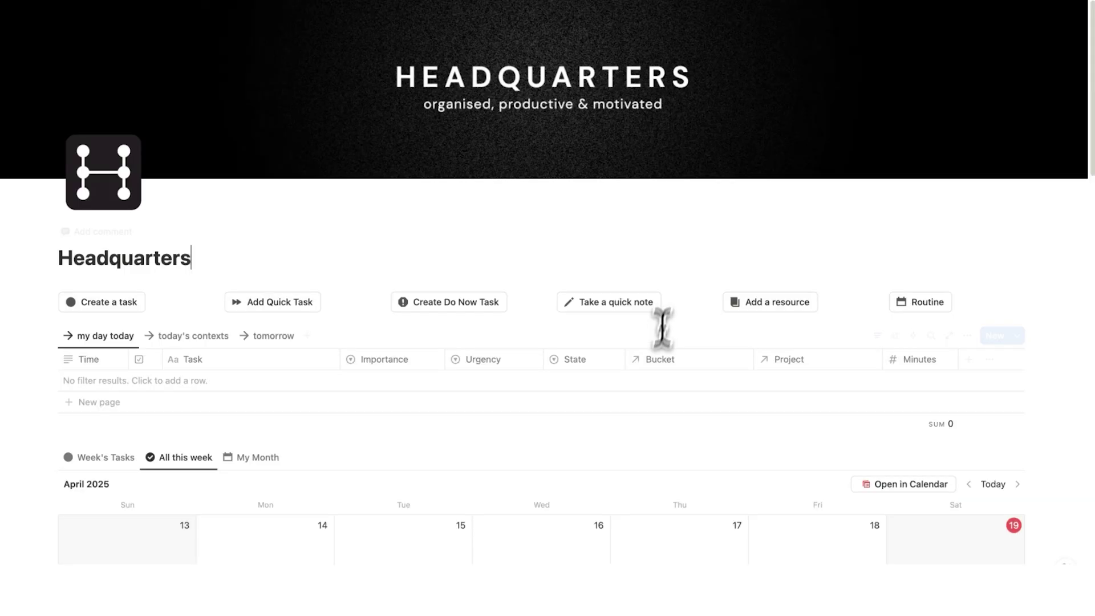
{"action": "scroll", "coordinate": [468, 219], "scroll_direction": "down", "scroll_amount": 20}
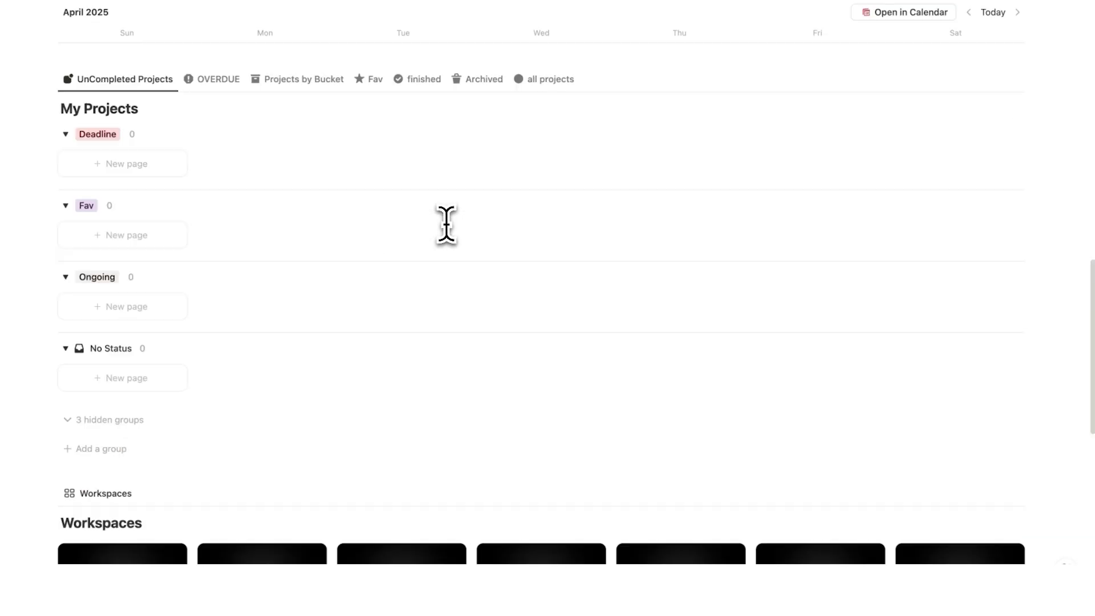
{"action": "scroll", "coordinate": [656, 323], "scroll_direction": "up", "scroll_amount": 20}
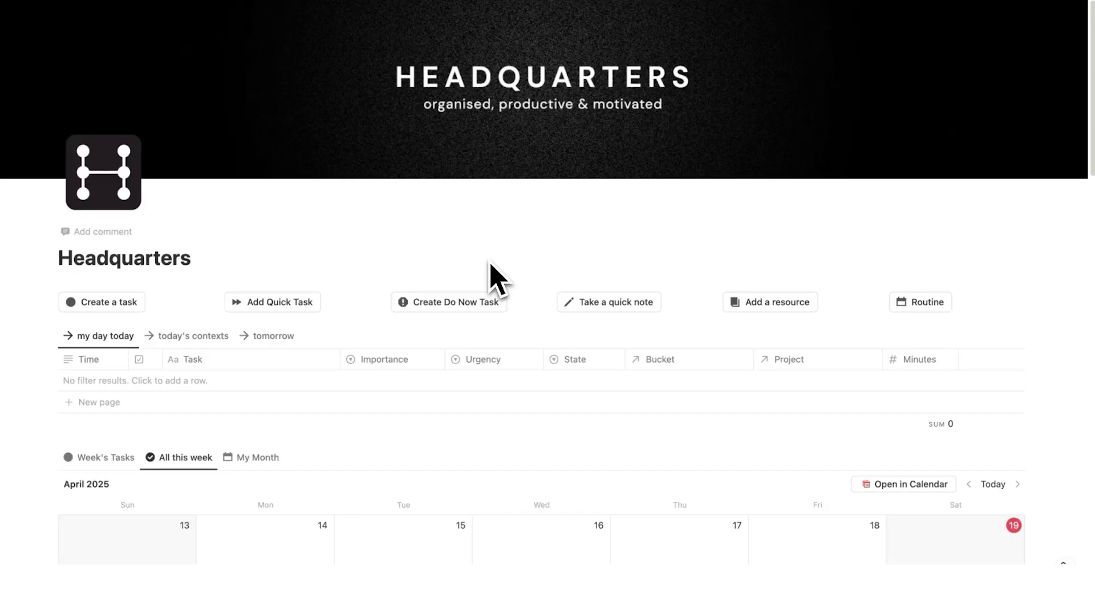
{"action": "scroll", "coordinate": [488, 271], "scroll_direction": "down", "scroll_amount": 10}
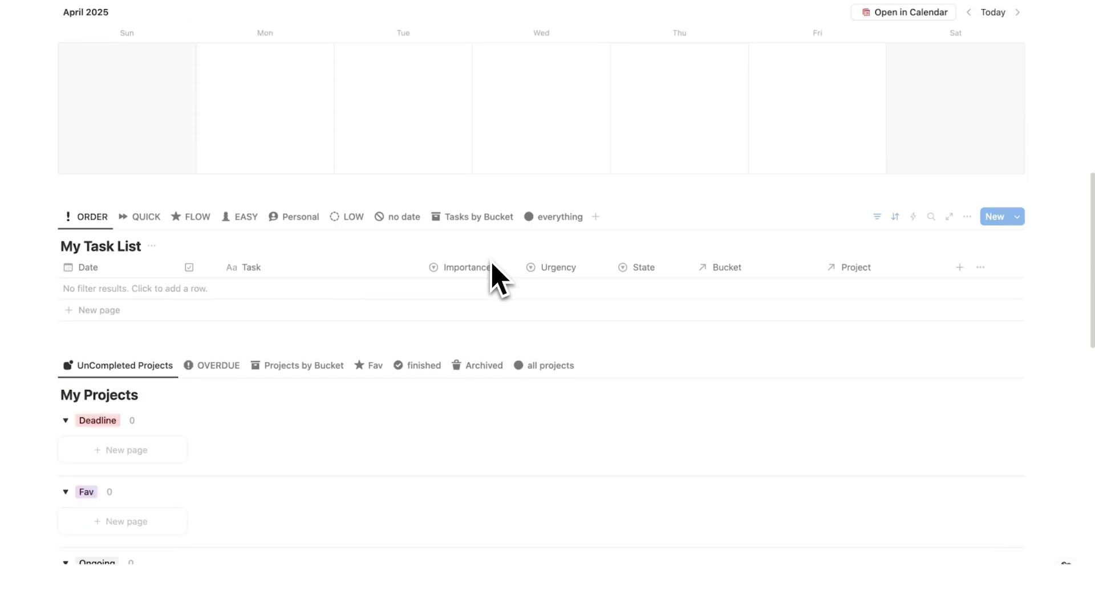
{"action": "scroll", "coordinate": [500, 280], "scroll_direction": "down", "scroll_amount": 8}
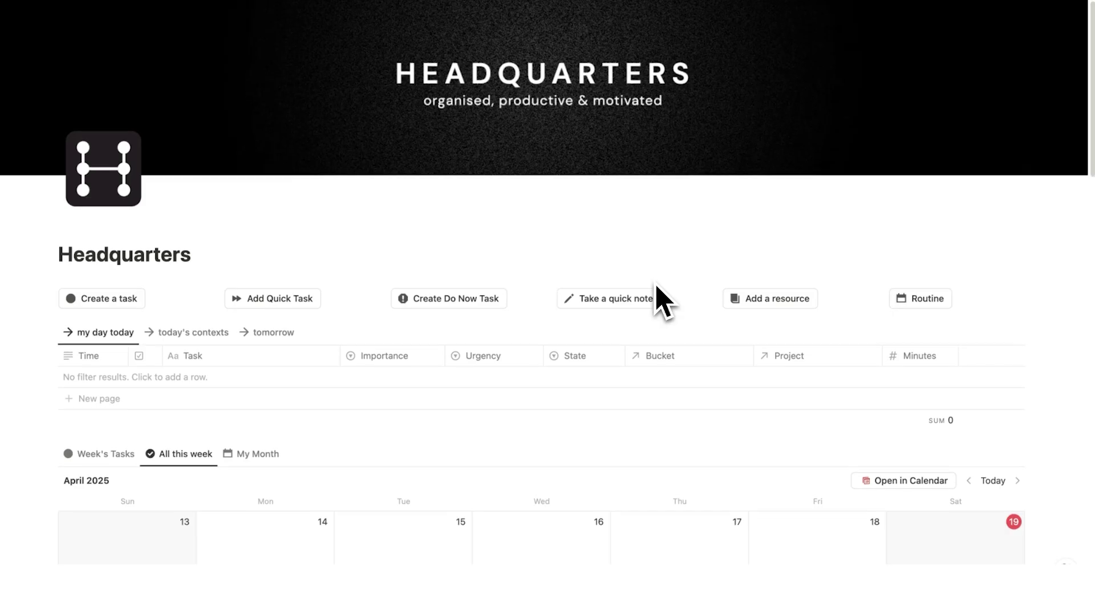
Open the Mobile HQ card from the Workspaces gallery as a peek and scroll through it.
{"action": "scroll", "coordinate": [656, 285], "scroll_direction": "down", "scroll_amount": 10}
{"action": "scroll", "coordinate": [655, 284], "scroll_direction": "down", "scroll_amount": 7}
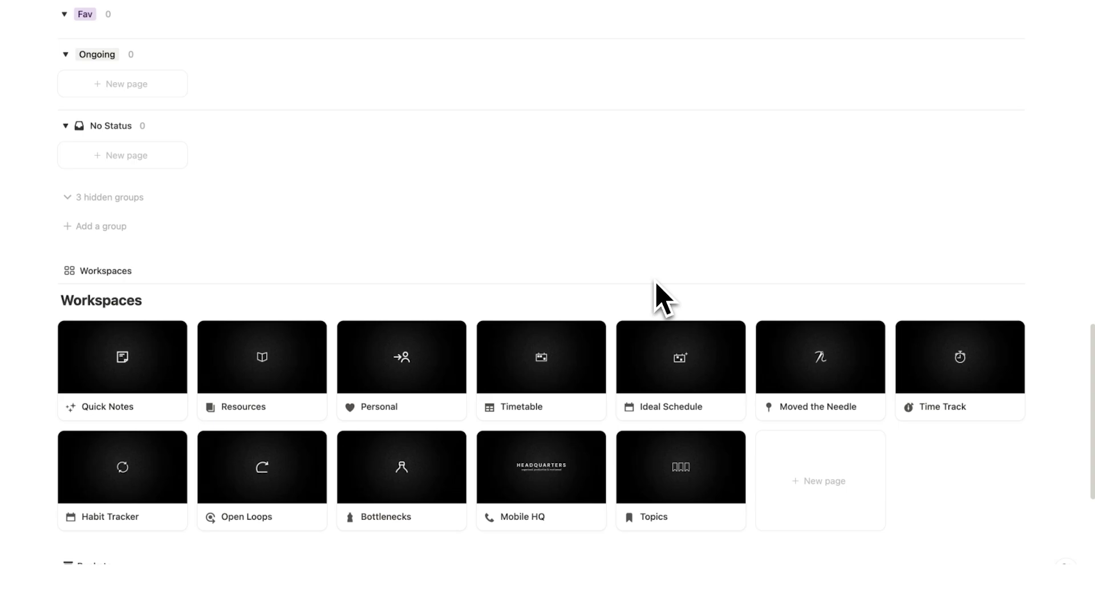
{"action": "scroll", "coordinate": [570, 370], "scroll_direction": "down", "scroll_amount": 2}
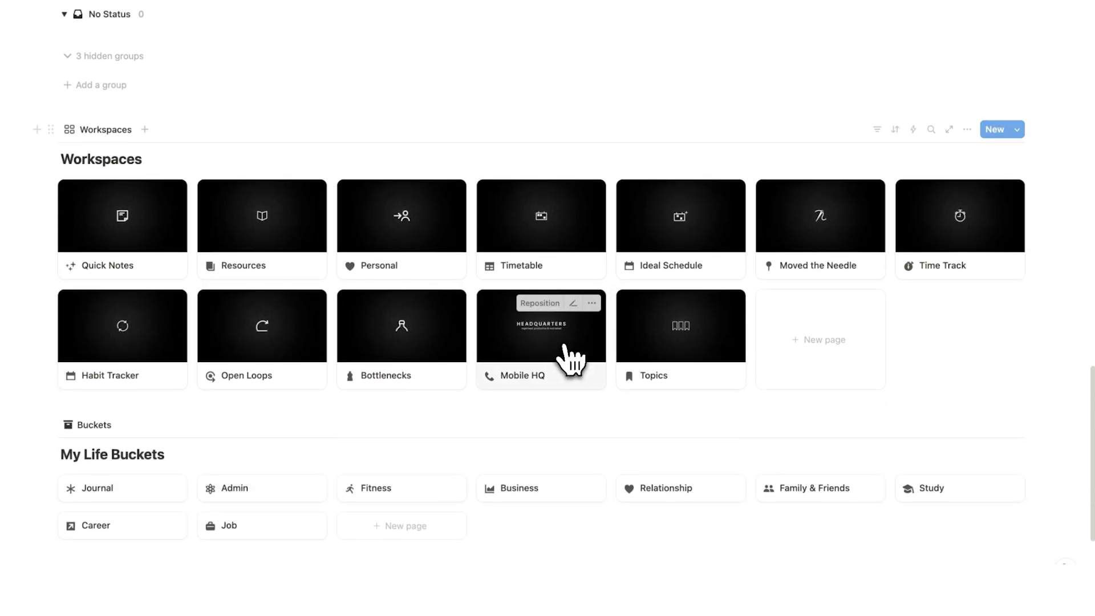
{"action": "left_click", "coordinate": [565, 356]}
{"action": "scroll", "coordinate": [548, 268], "scroll_direction": "down", "scroll_amount": 6}
{"action": "scroll", "coordinate": [556, 279], "scroll_direction": "down", "scroll_amount": 3}
{"action": "scroll", "coordinate": [565, 313], "scroll_direction": "up", "scroll_amount": 10}
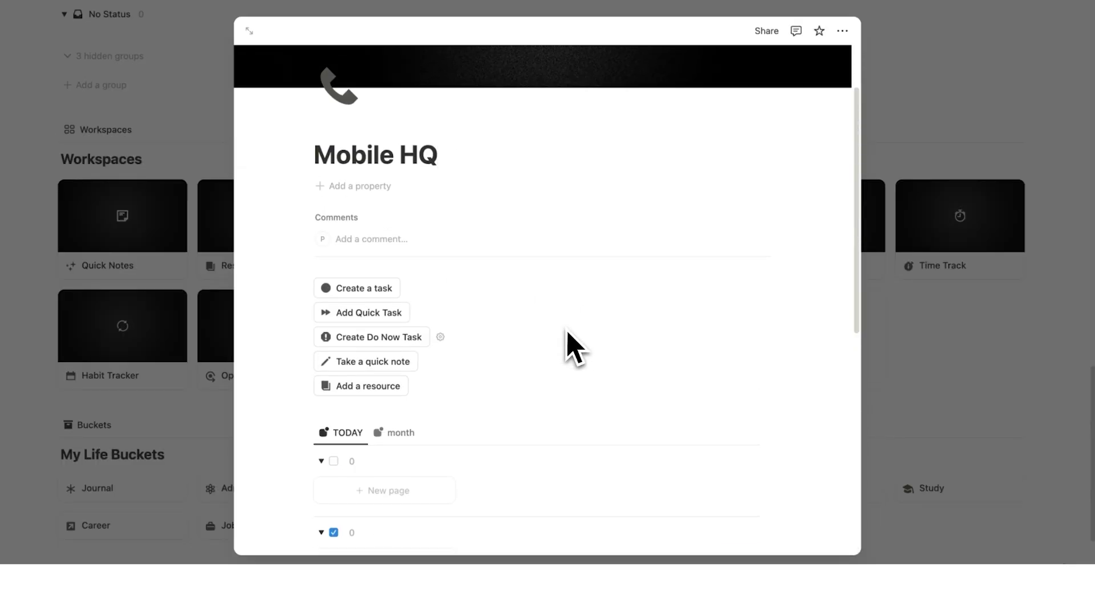
{"action": "scroll", "coordinate": [557, 257], "scroll_direction": "down", "scroll_amount": 5}
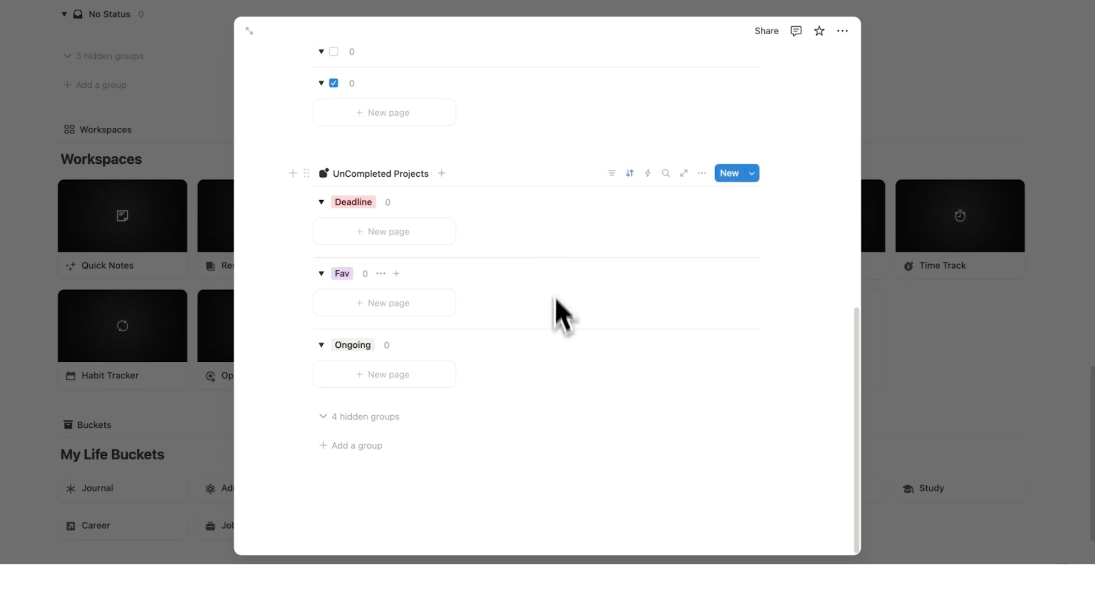
{"action": "scroll", "coordinate": [564, 330], "scroll_direction": "up", "scroll_amount": 8}
{"action": "scroll", "coordinate": [547, 336], "scroll_direction": "down", "scroll_amount": 1}
{"action": "scroll", "coordinate": [394, 316], "scroll_direction": "up", "scroll_amount": 1}
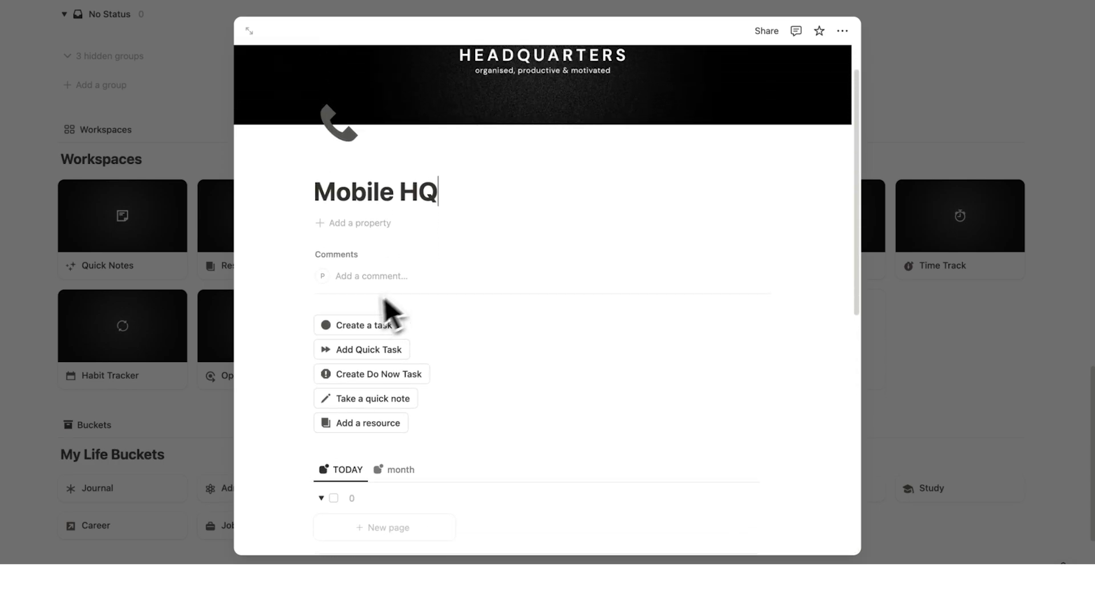
{"action": "scroll", "coordinate": [388, 371], "scroll_direction": "down", "scroll_amount": 2}
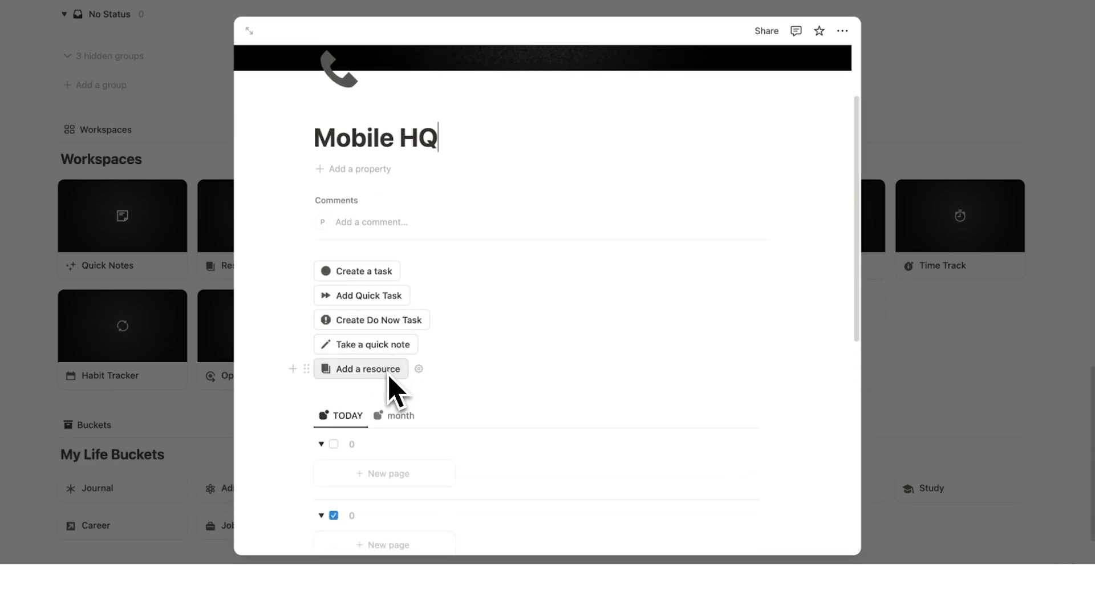
{"action": "scroll", "coordinate": [389, 377], "scroll_direction": "down", "scroll_amount": 5}
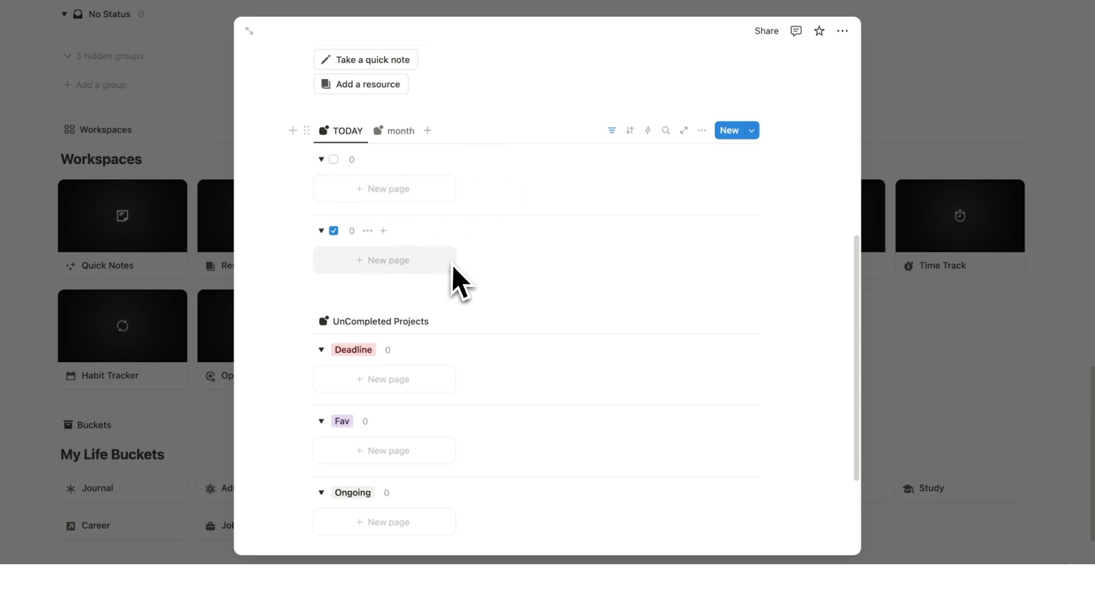
{"action": "scroll", "coordinate": [456, 278], "scroll_direction": "down", "scroll_amount": 3}
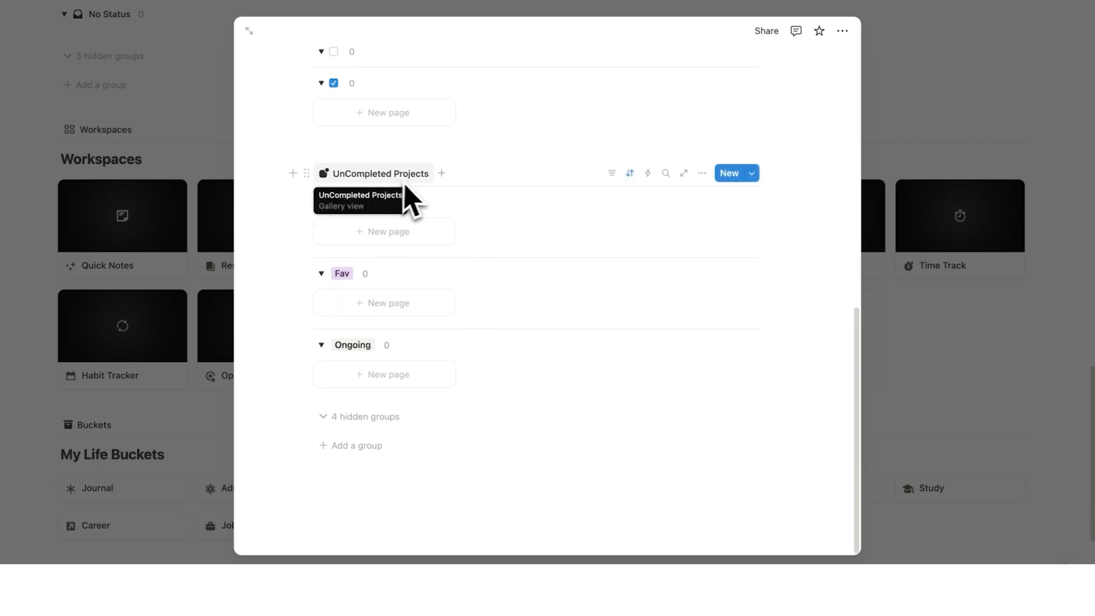
{"action": "scroll", "coordinate": [462, 194], "scroll_direction": "up", "scroll_amount": 5}
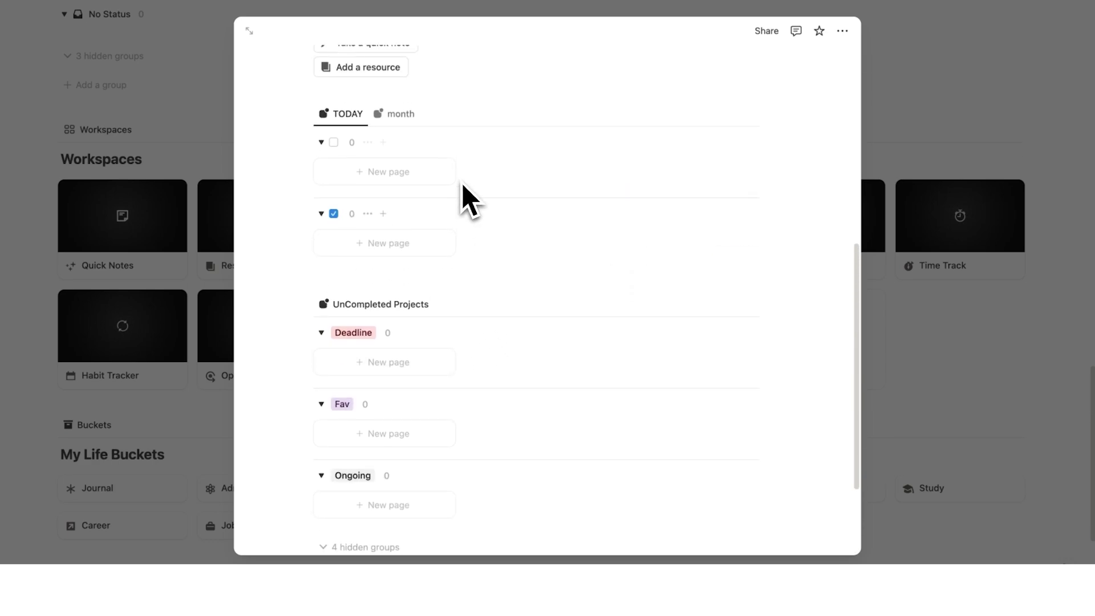
{"action": "scroll", "coordinate": [467, 200], "scroll_direction": "up", "scroll_amount": 5}
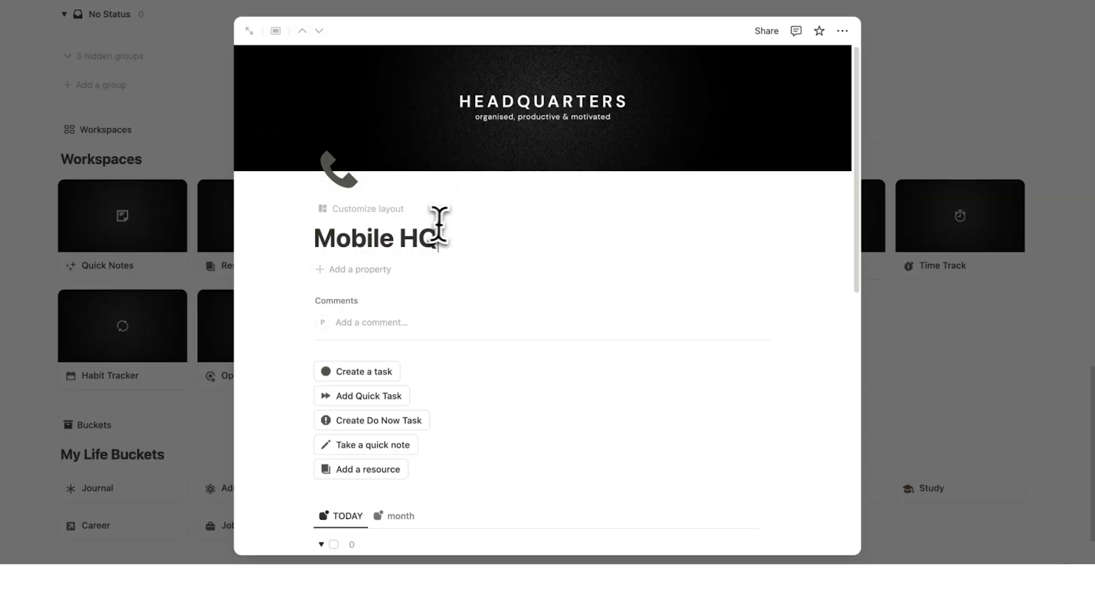
Select the Mobile HQ title, then tick Task 1 as done and close its page.
{"action": "triple_click", "coordinate": [443, 223]}
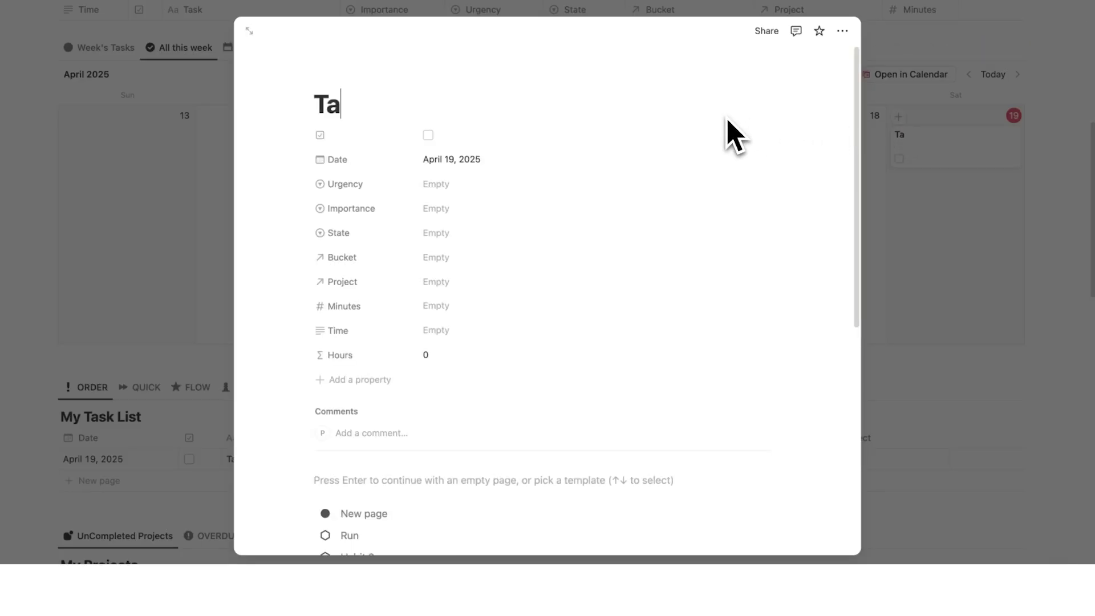
{"action": "left_click", "coordinate": [429, 136]}
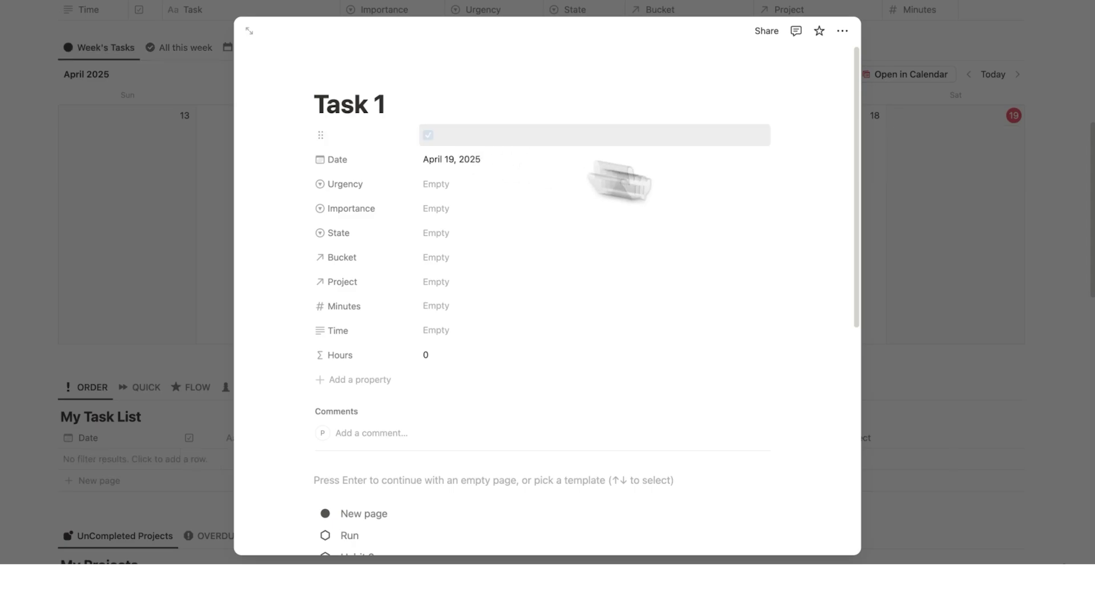
{"action": "left_click", "coordinate": [949, 170]}
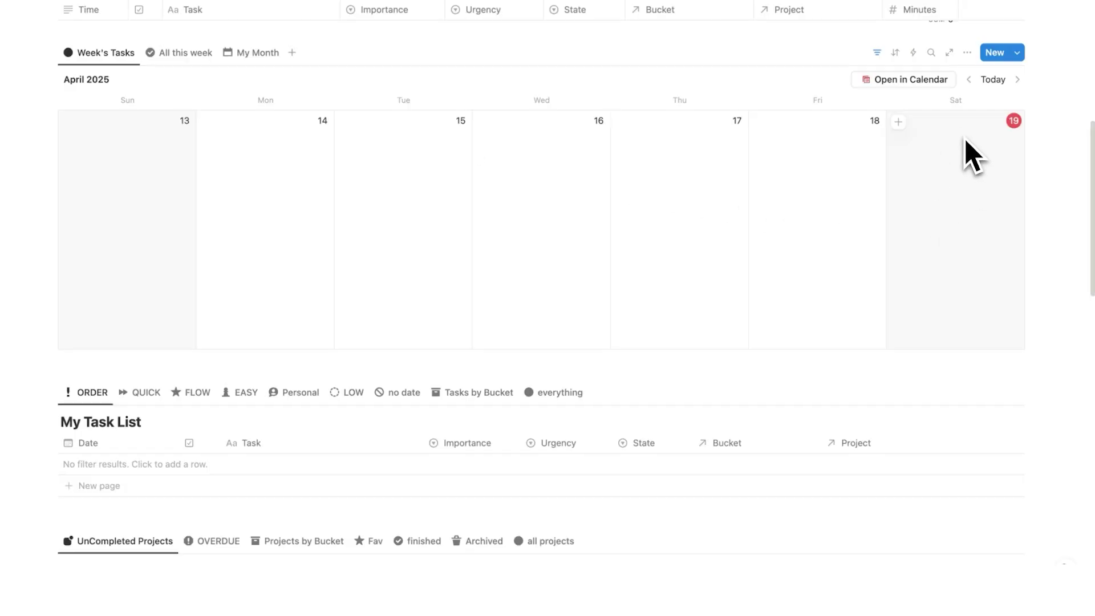
{"action": "scroll", "coordinate": [932, 159], "scroll_direction": "down", "scroll_amount": 2}
{"action": "scroll", "coordinate": [843, 146], "scroll_direction": "down", "scroll_amount": 2}
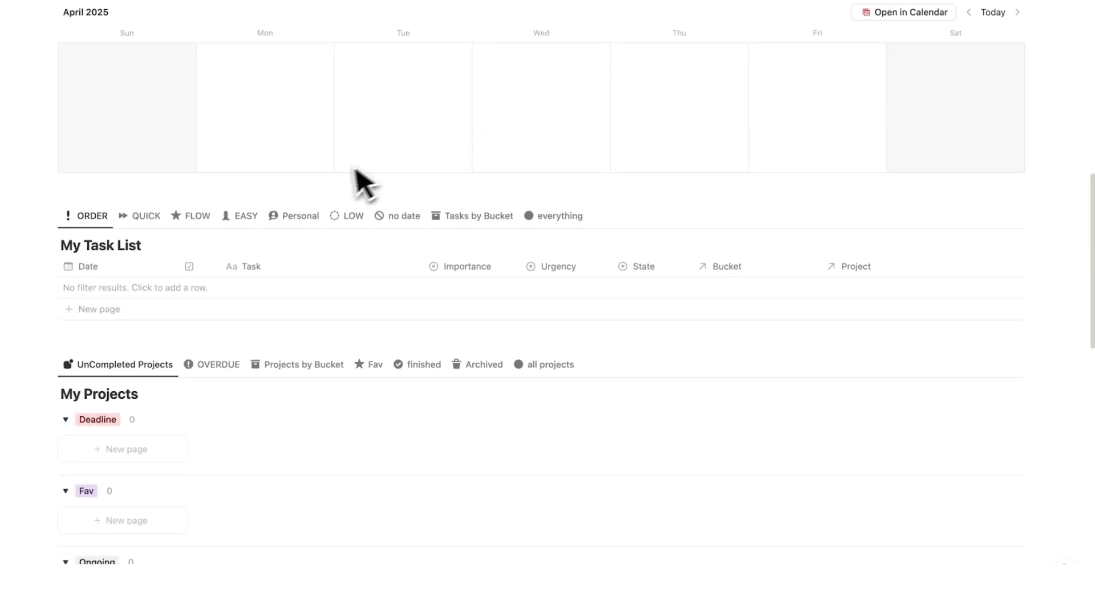
{"action": "scroll", "coordinate": [361, 183], "scroll_direction": "up", "scroll_amount": 4}
In the All this week view, untick Task 1, then mark it complete in My Task List.
{"action": "left_click", "coordinate": [193, 72]}
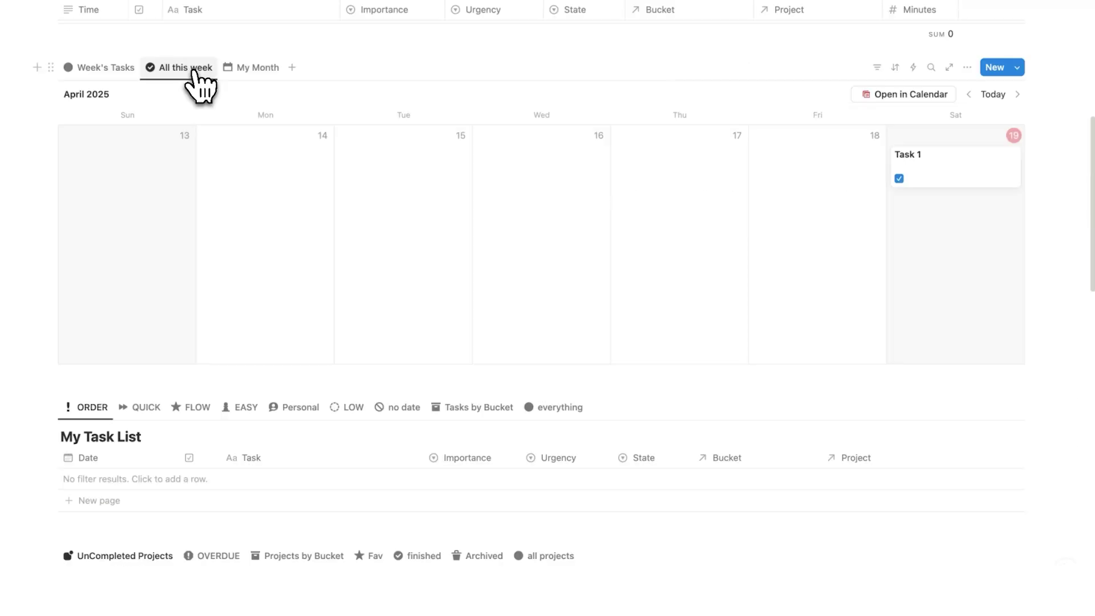
{"action": "left_click", "coordinate": [898, 179]}
{"action": "scroll", "coordinate": [818, 217], "scroll_direction": "down", "scroll_amount": 3}
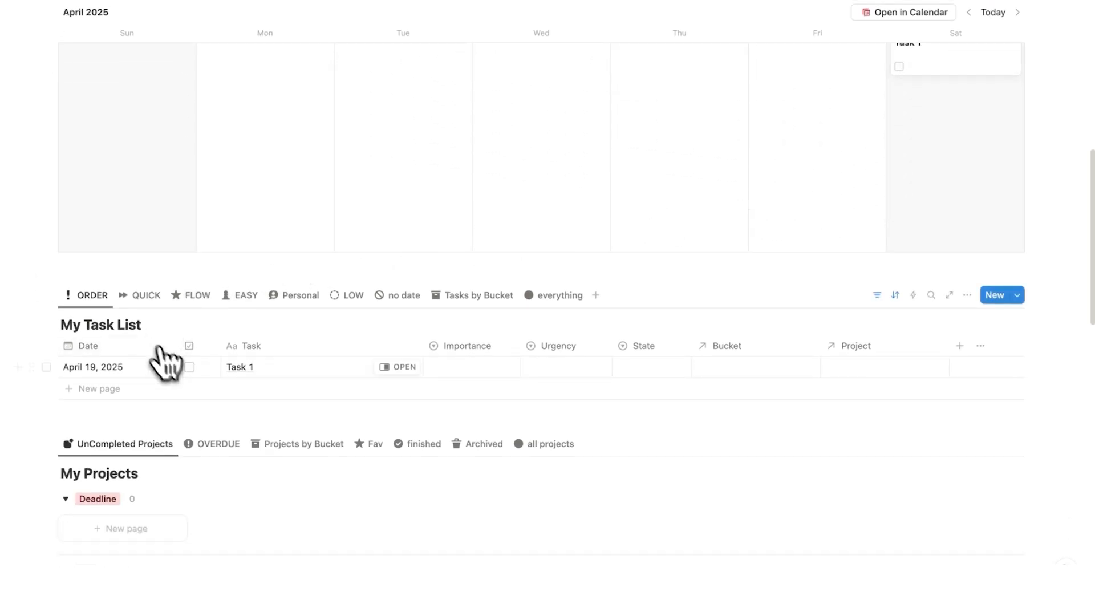
{"action": "left_click", "coordinate": [189, 367]}
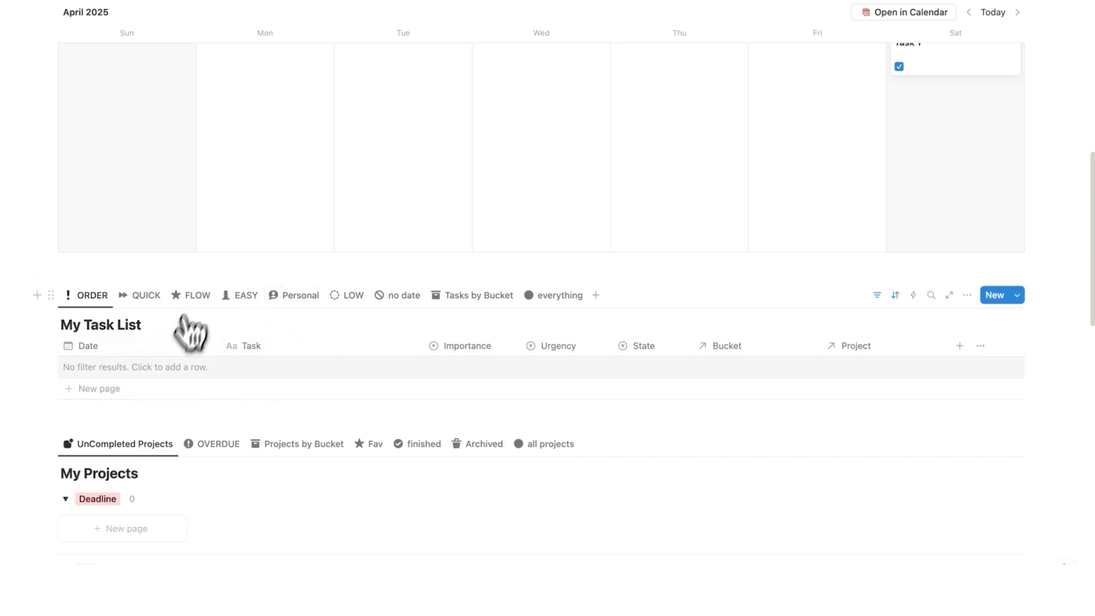
Switch My Task List to the everything view so completed Task 1 shows.
{"action": "scroll", "coordinate": [889, 271], "scroll_direction": "down", "scroll_amount": 1}
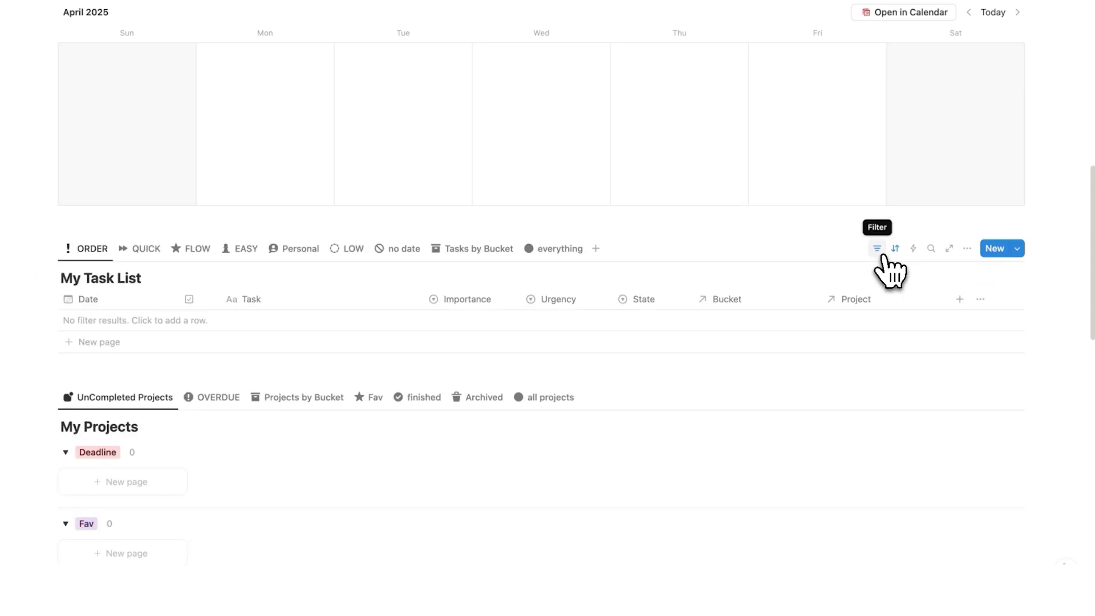
{"action": "scroll", "coordinate": [758, 270], "scroll_direction": "down", "scroll_amount": 1}
{"action": "left_click", "coordinate": [565, 196]}
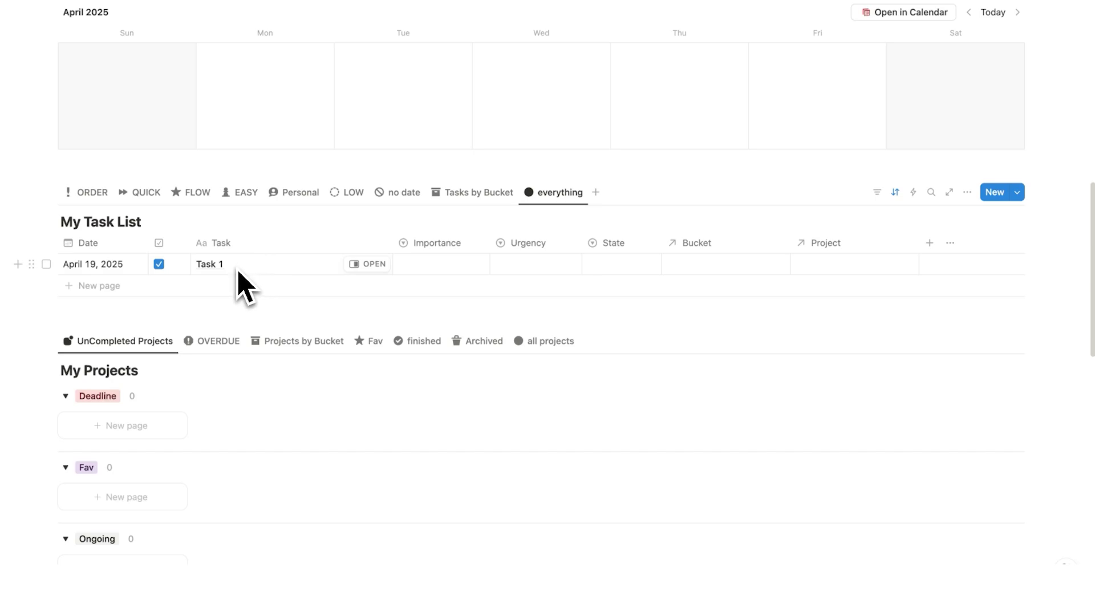
Assign Task 1 to the Job bucket.
{"action": "left_click", "coordinate": [722, 264]}
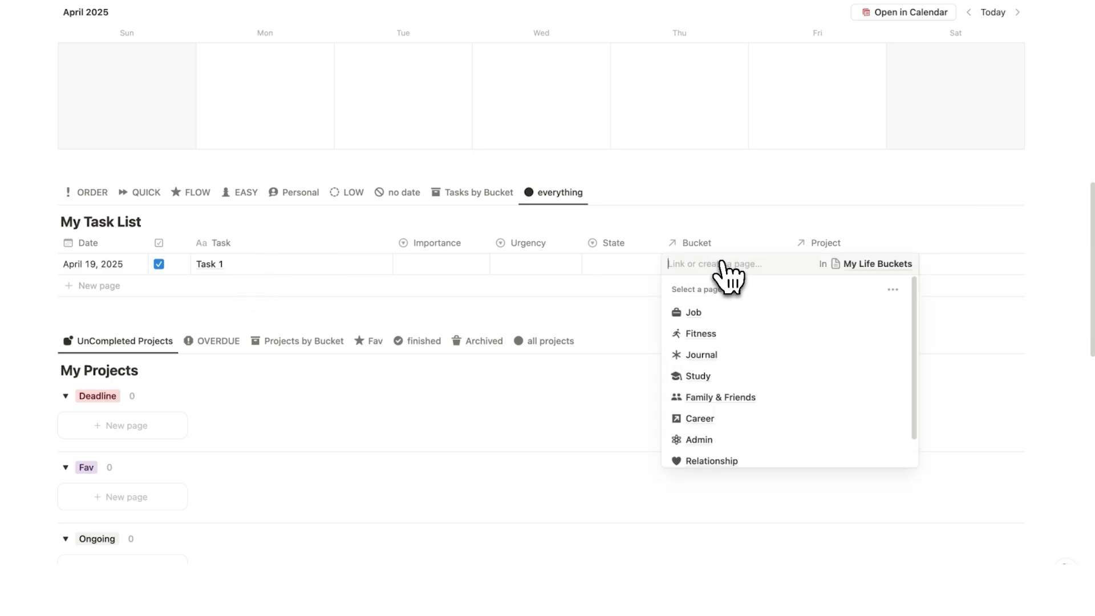
{"action": "left_click", "coordinate": [728, 313]}
{"action": "left_click", "coordinate": [709, 124]}
Open the Job bucket page and check All Job Tasks, then Uncompleted Work Jobs.
{"action": "scroll", "coordinate": [665, 237], "scroll_direction": "down", "scroll_amount": 10}
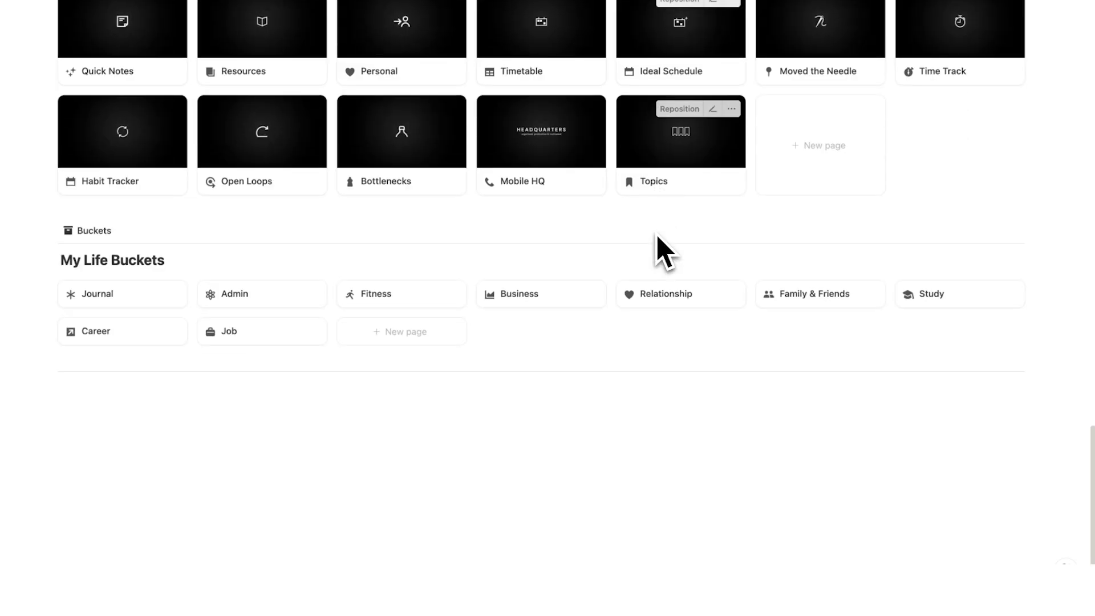
{"action": "left_click", "coordinate": [233, 331]}
{"action": "scroll", "coordinate": [487, 314], "scroll_direction": "down", "scroll_amount": 3}
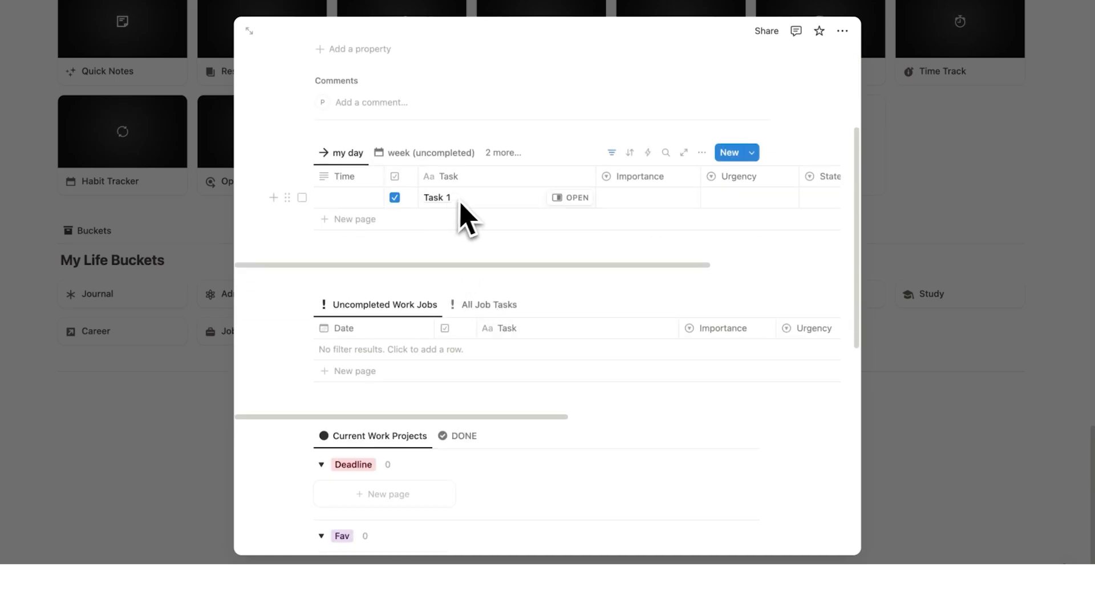
{"action": "scroll", "coordinate": [478, 228], "scroll_direction": "down", "scroll_amount": 1}
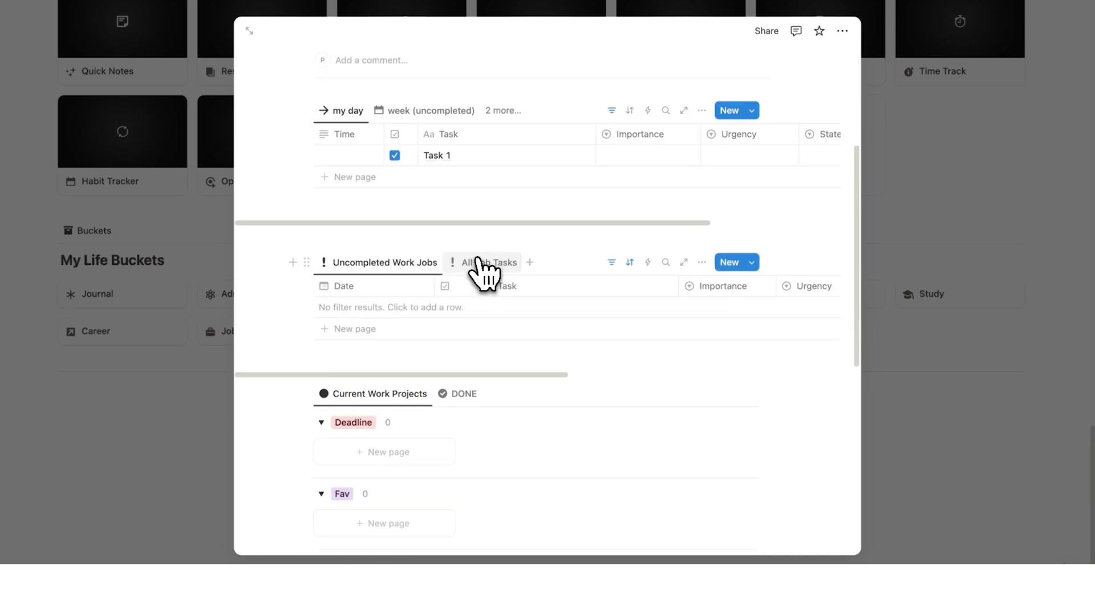
{"action": "left_click", "coordinate": [485, 262]}
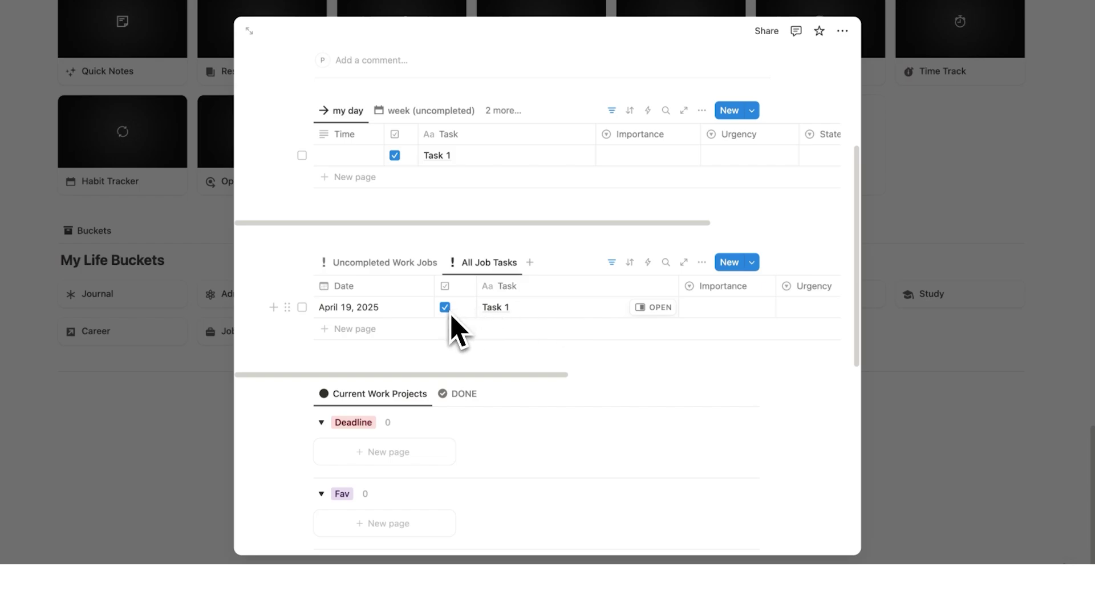
{"action": "left_click", "coordinate": [424, 262]}
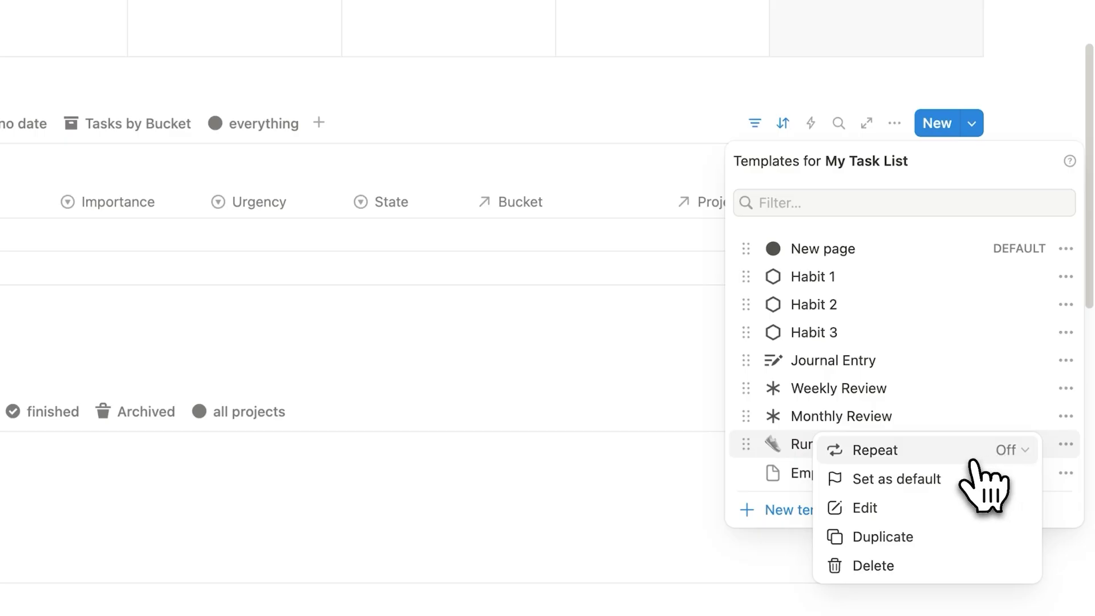
Show the Repeat interval options for the Run template.
{"action": "left_click", "coordinate": [1008, 453]}
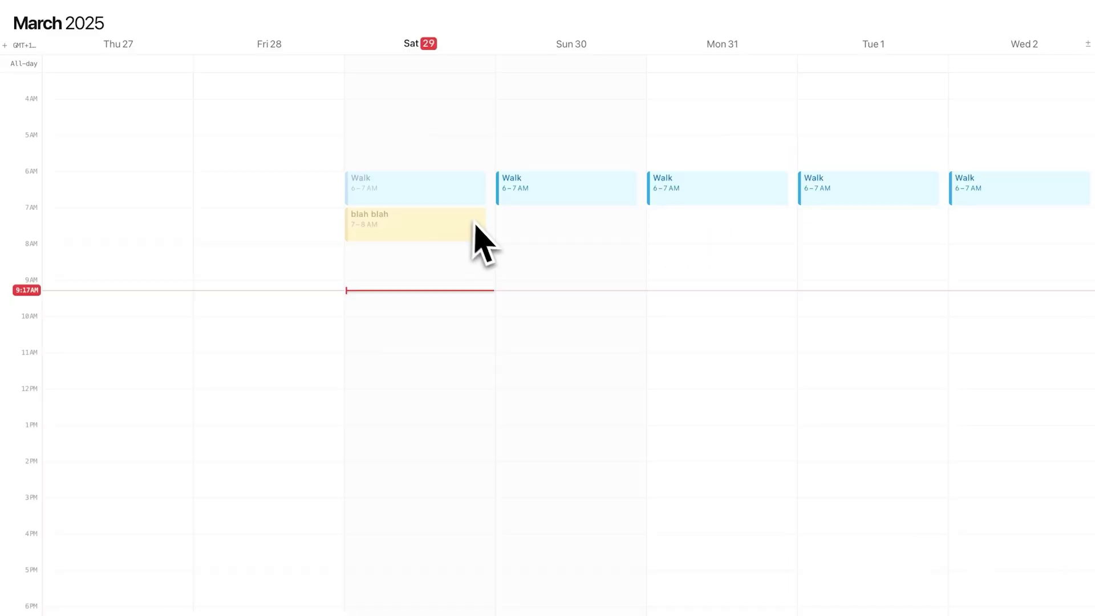
Scroll the Walk calendar week, then place Drink 2L water and Read 30 Minutes into the table.
{"action": "scroll", "coordinate": [450, 222], "scroll_direction": "right", "scroll_amount": 3}
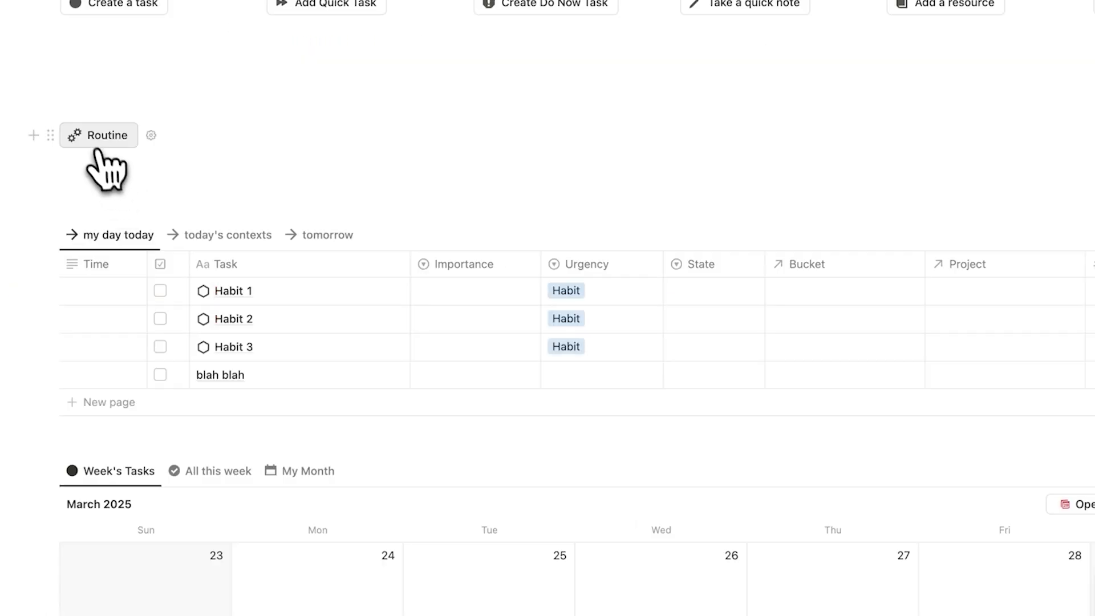
{"action": "left_click", "coordinate": [94, 140]}
{"action": "left_click_drag", "start_coordinate": [94, 141], "coordinate": [159, 336]}
{"action": "left_click_drag", "start_coordinate": [73, 213], "coordinate": [76, 222]}
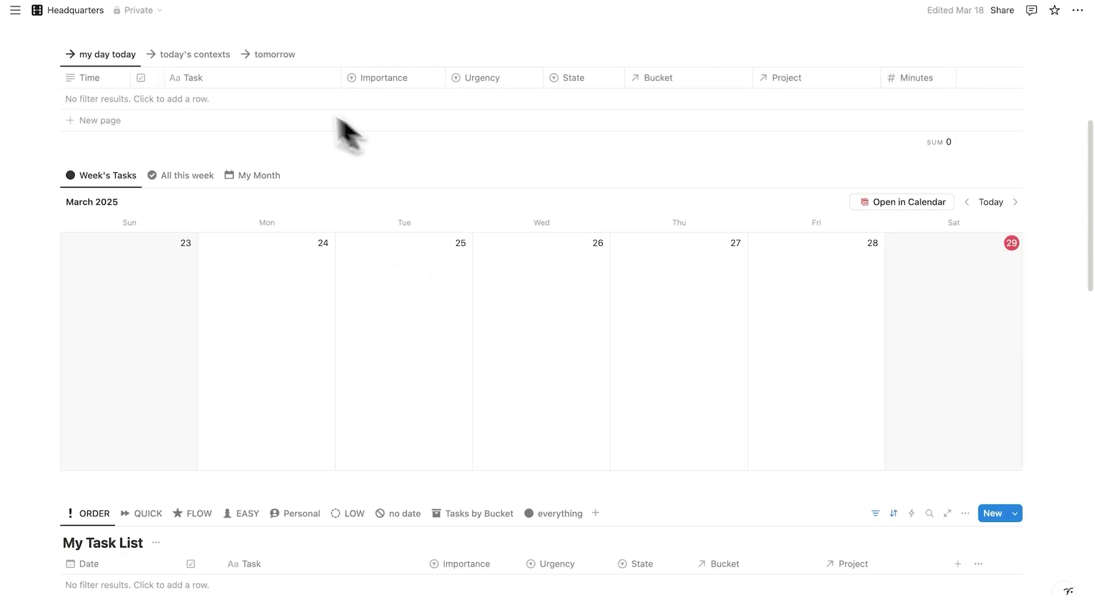
Scroll down the Headquarters page to My Task List.
{"action": "scroll", "coordinate": [201, 163], "scroll_direction": "down", "scroll_amount": 3}
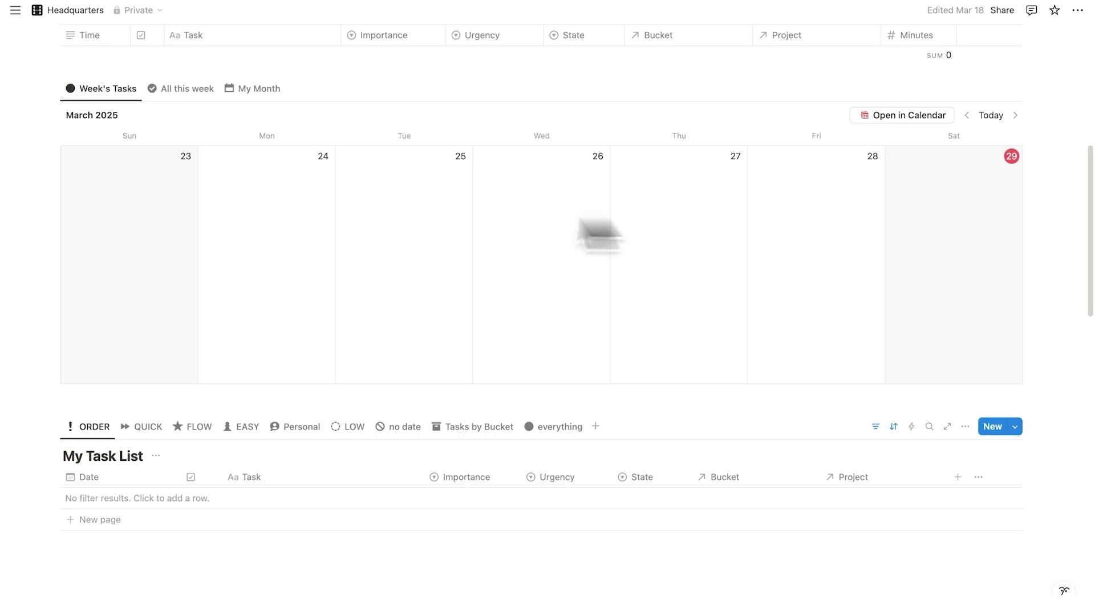
{"action": "scroll", "coordinate": [388, 285], "scroll_direction": "down", "scroll_amount": 3}
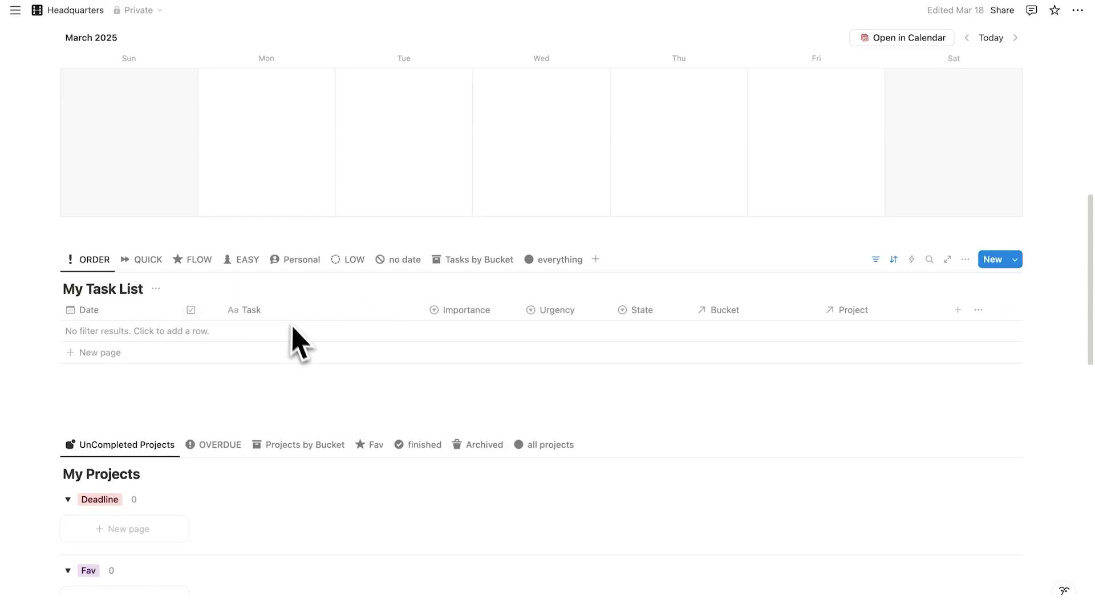
{"action": "scroll", "coordinate": [299, 342], "scroll_direction": "up", "scroll_amount": 5}
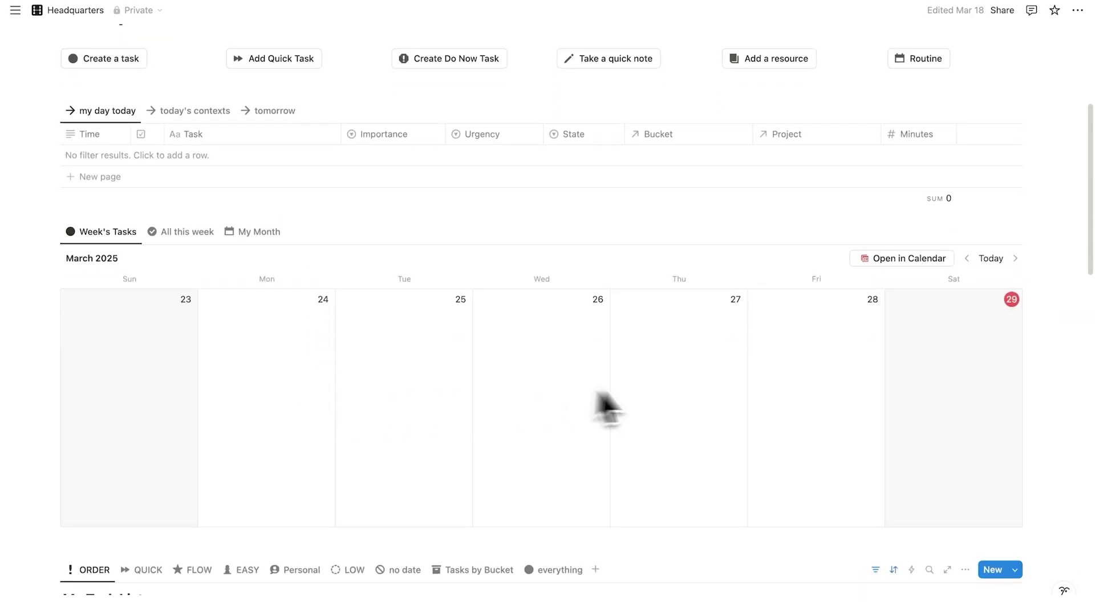
{"action": "scroll", "coordinate": [685, 388], "scroll_direction": "down", "scroll_amount": 2}
{"action": "scroll", "coordinate": [912, 385], "scroll_direction": "down", "scroll_amount": 3}
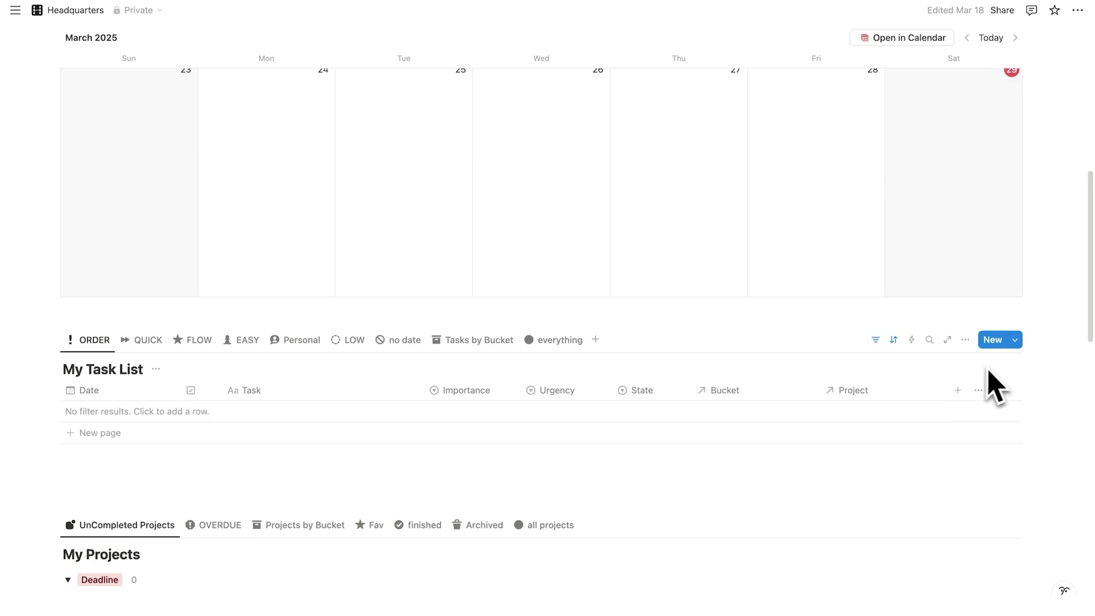
{"action": "scroll", "coordinate": [1003, 376], "scroll_direction": "down", "scroll_amount": 2}
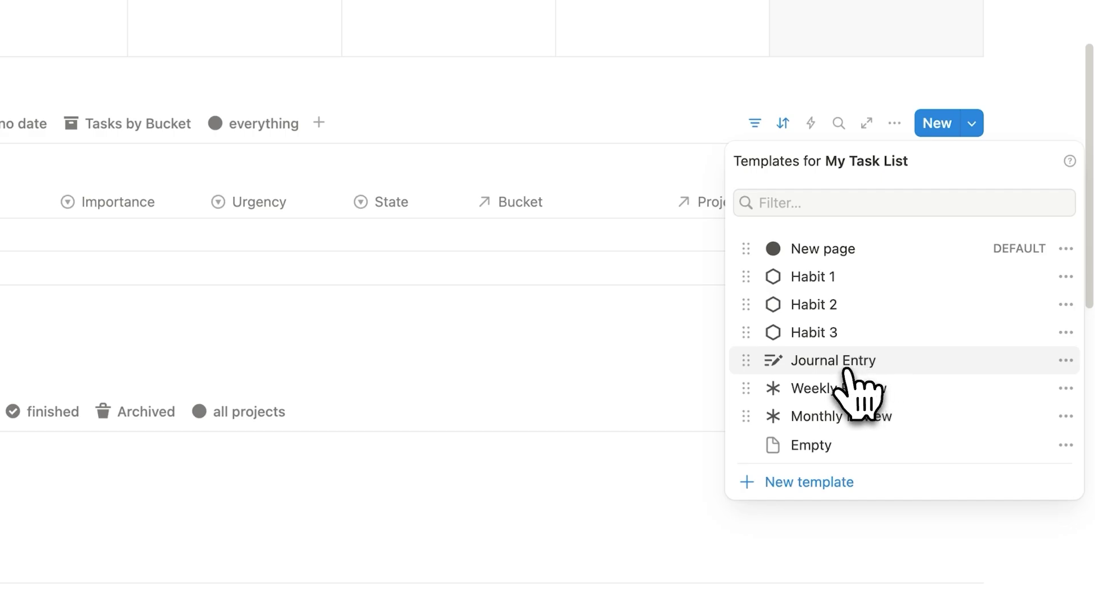
Create a new My Task List template with an athletic-shoe icon and Urgency set to Habit.
{"action": "left_click", "coordinate": [833, 483]}
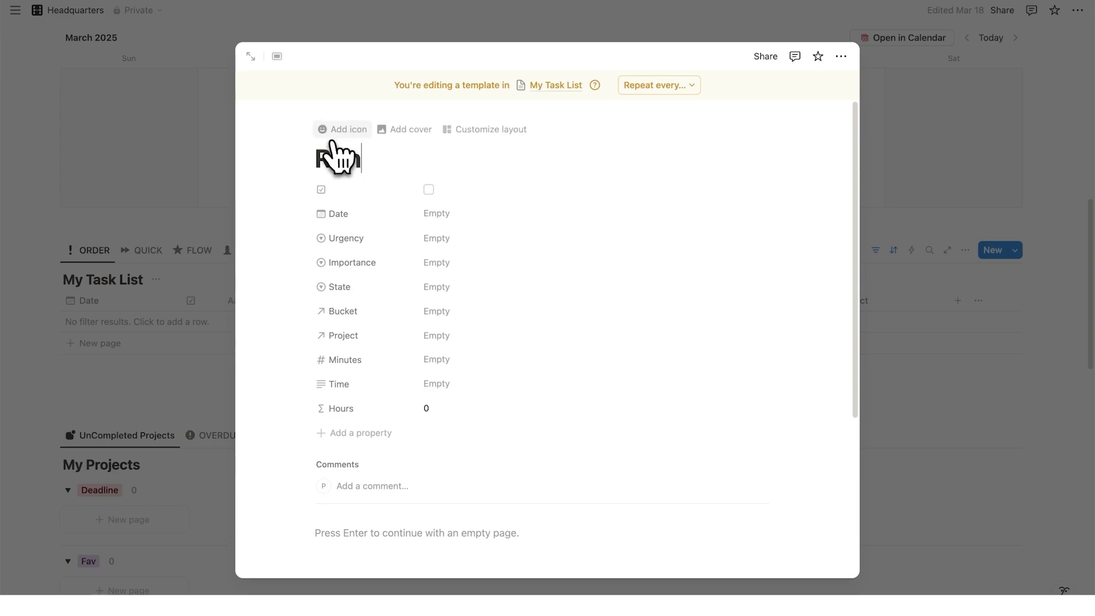
{"action": "left_click", "coordinate": [343, 127]}
{"action": "left_click", "coordinate": [228, 312]}
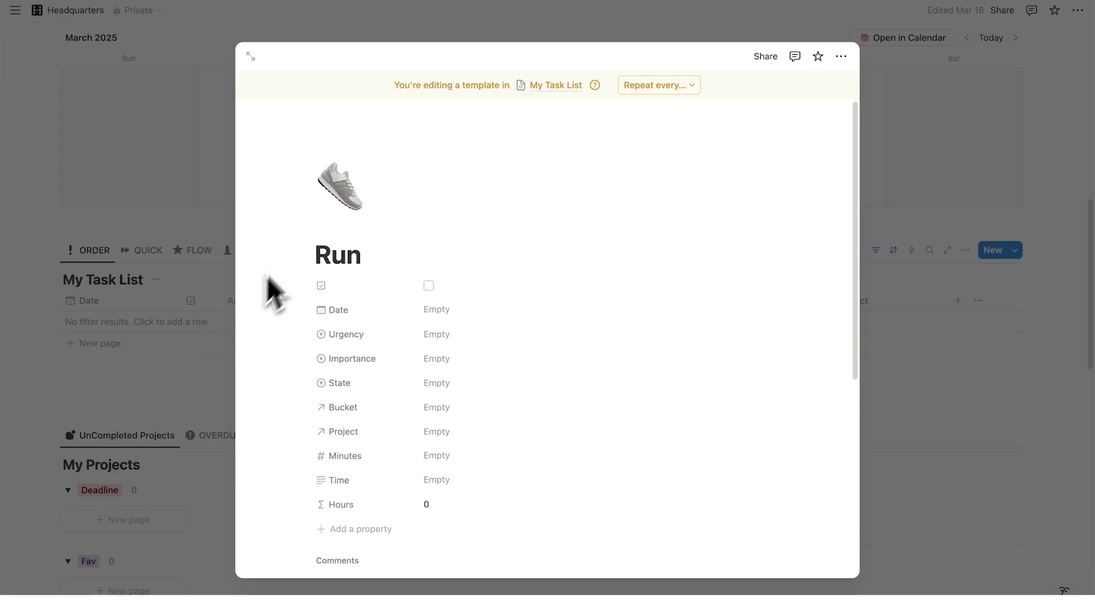
{"action": "scroll", "coordinate": [297, 216], "scroll_direction": "down", "scroll_amount": 2}
{"action": "left_click", "coordinate": [450, 261]}
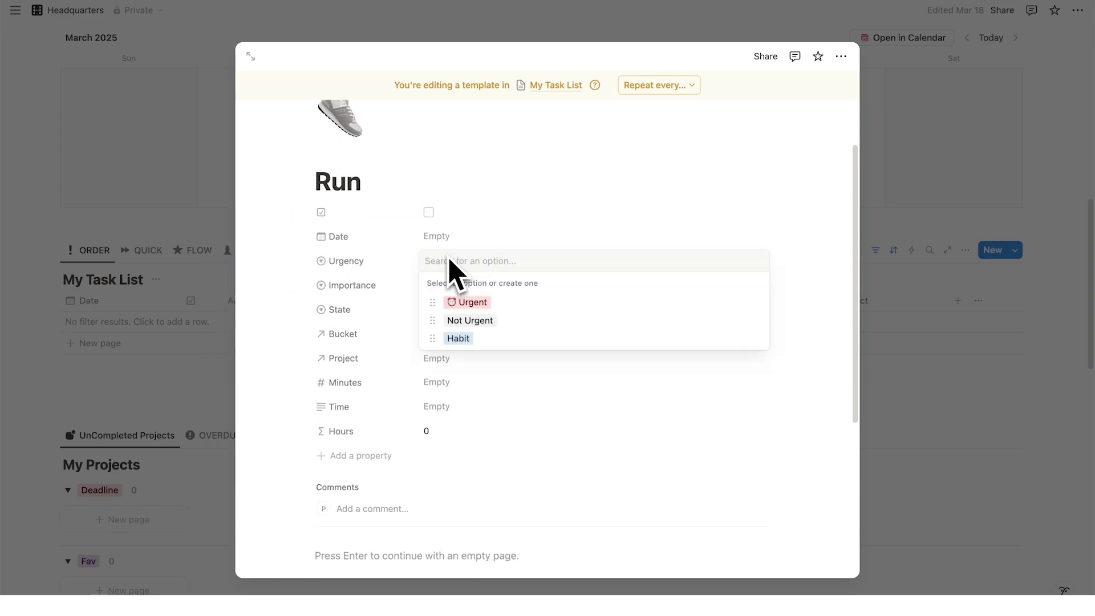
{"action": "left_click", "coordinate": [476, 339]}
{"action": "scroll", "coordinate": [445, 330], "scroll_direction": "up", "scroll_amount": 2}
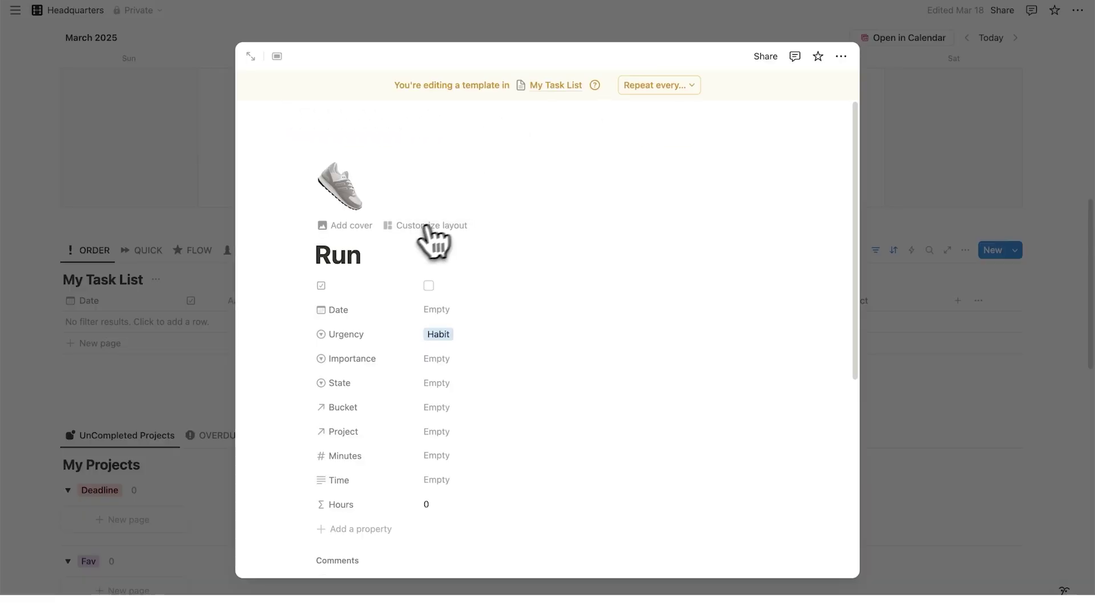
{"action": "scroll", "coordinate": [346, 357], "scroll_direction": "down", "scroll_amount": 5}
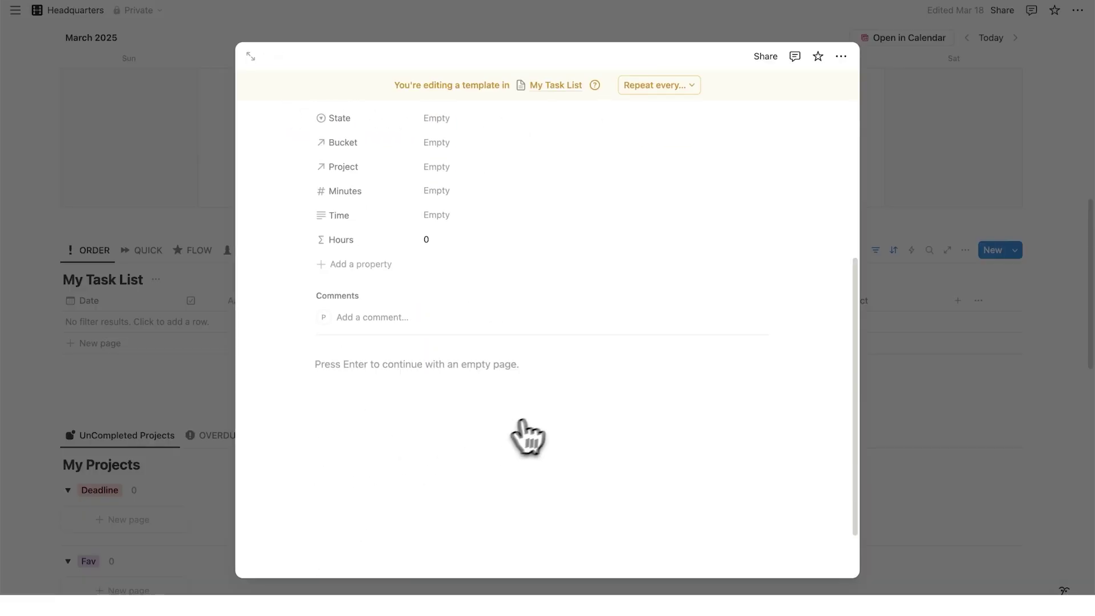
{"action": "scroll", "coordinate": [565, 552], "scroll_direction": "up", "scroll_amount": 5}
{"action": "mouse_move", "coordinate": [488, 214]}
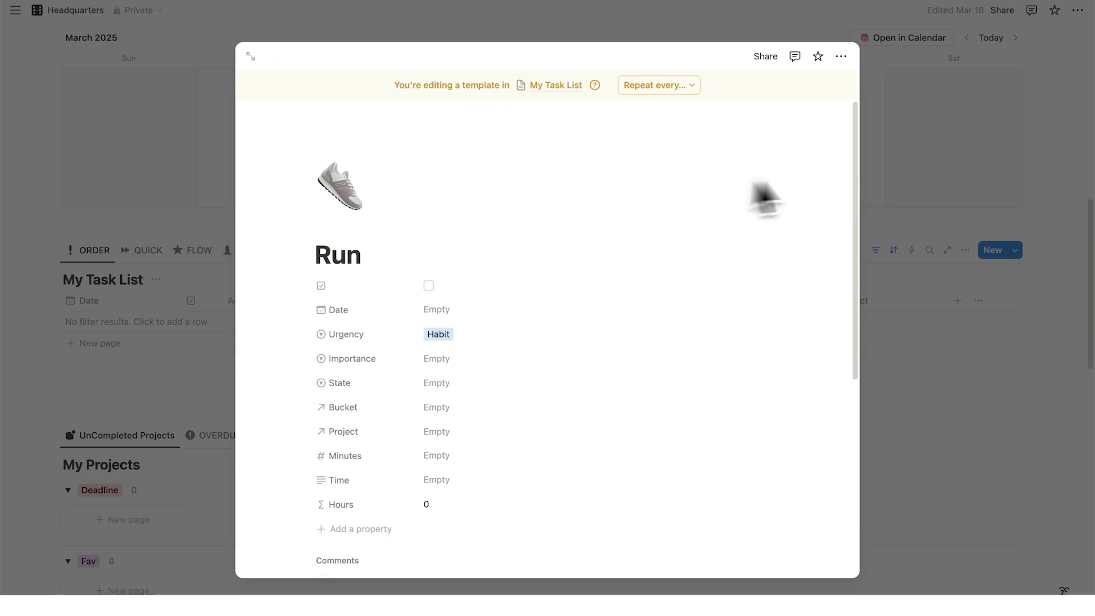
{"action": "left_click", "coordinate": [918, 155]}
Open the Run template's options and show its Repeat interval choices.
{"action": "left_click", "coordinate": [1015, 251]}
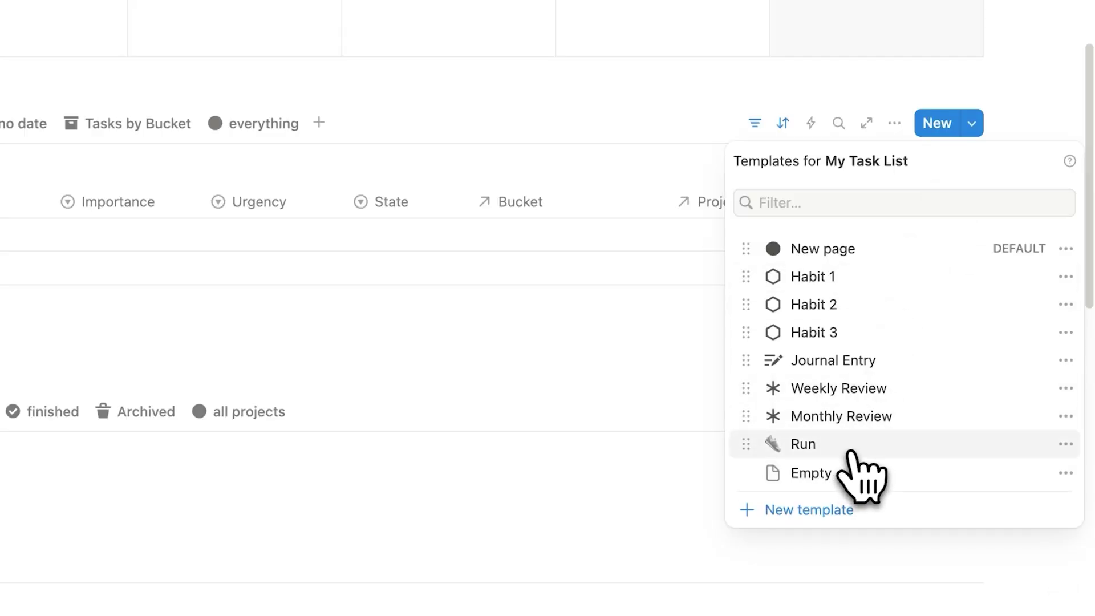
{"action": "left_click", "coordinate": [1064, 446]}
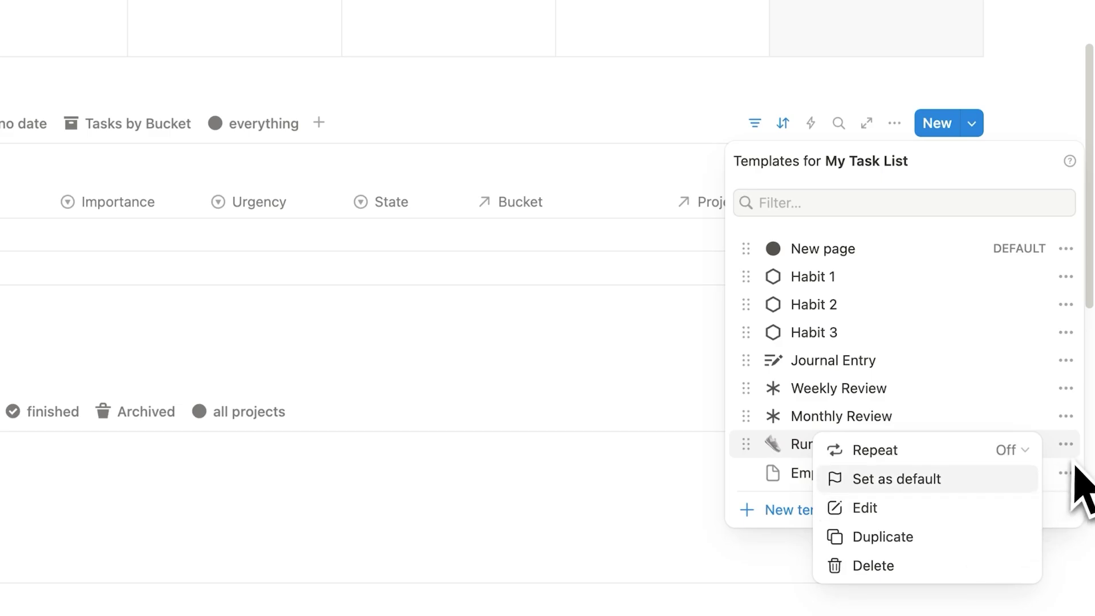
{"action": "left_click", "coordinate": [1071, 453]}
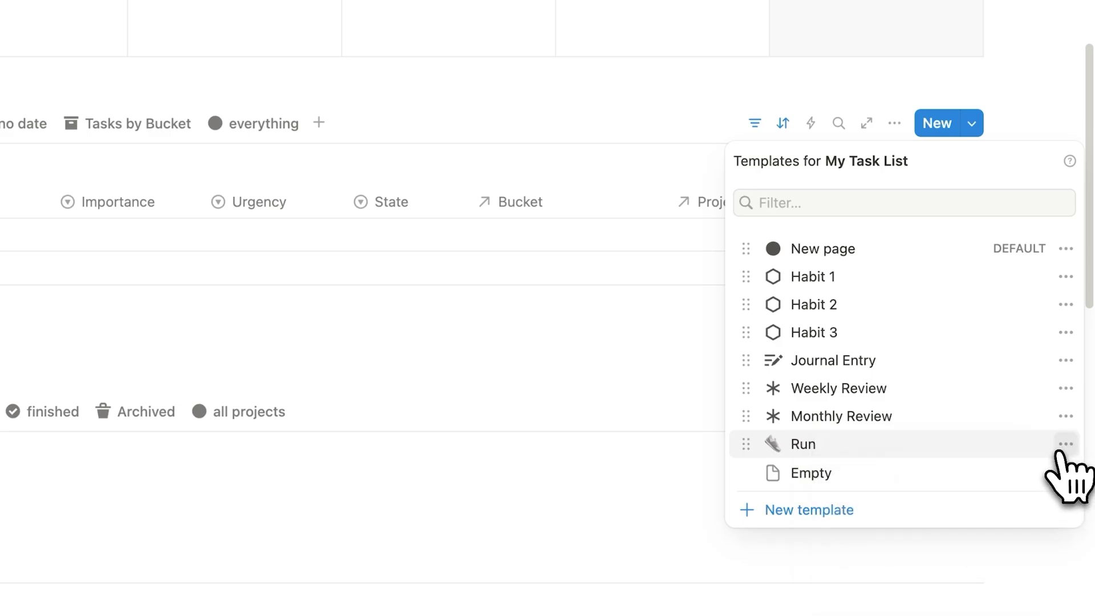
{"action": "left_click", "coordinate": [1064, 447]}
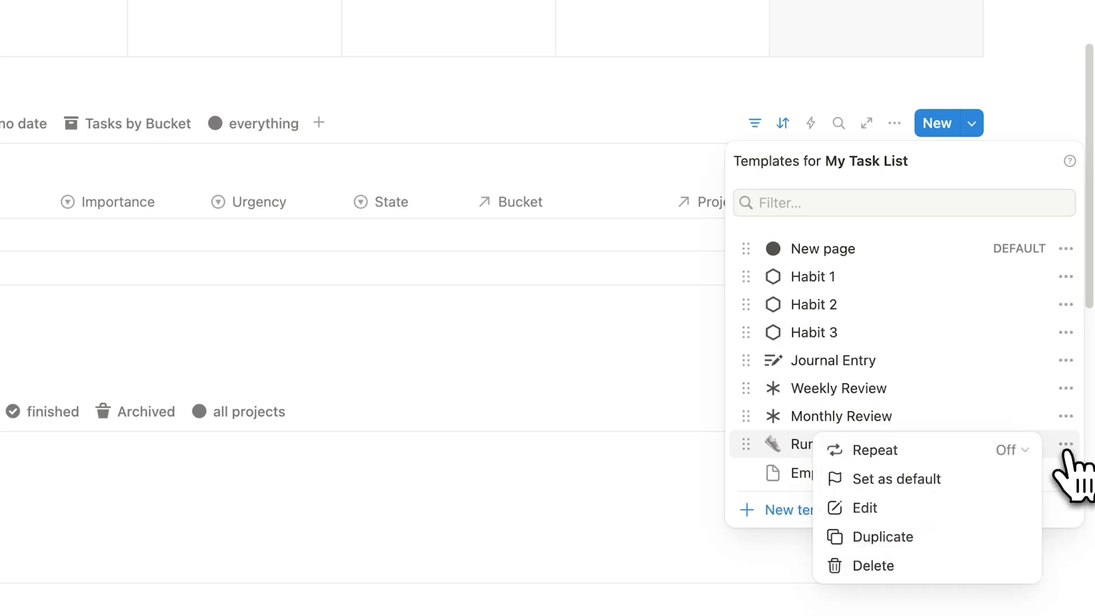
{"action": "left_click", "coordinate": [1007, 456]}
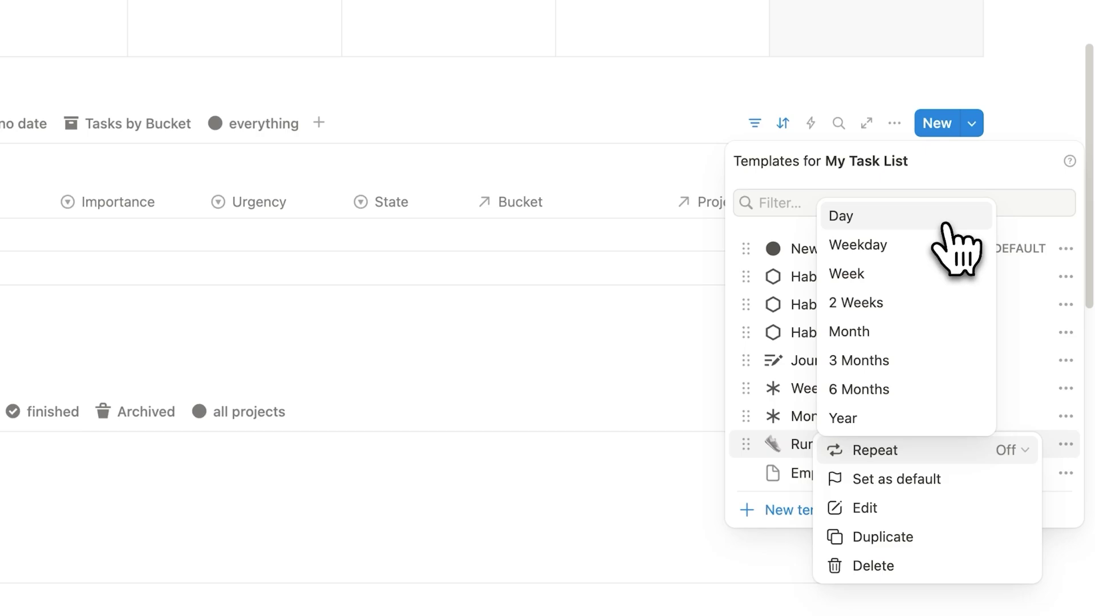
Set Run to repeat weekly on Tuesday, Thursday and Saturday, without Monday, and save.
{"action": "left_click", "coordinate": [918, 274]}
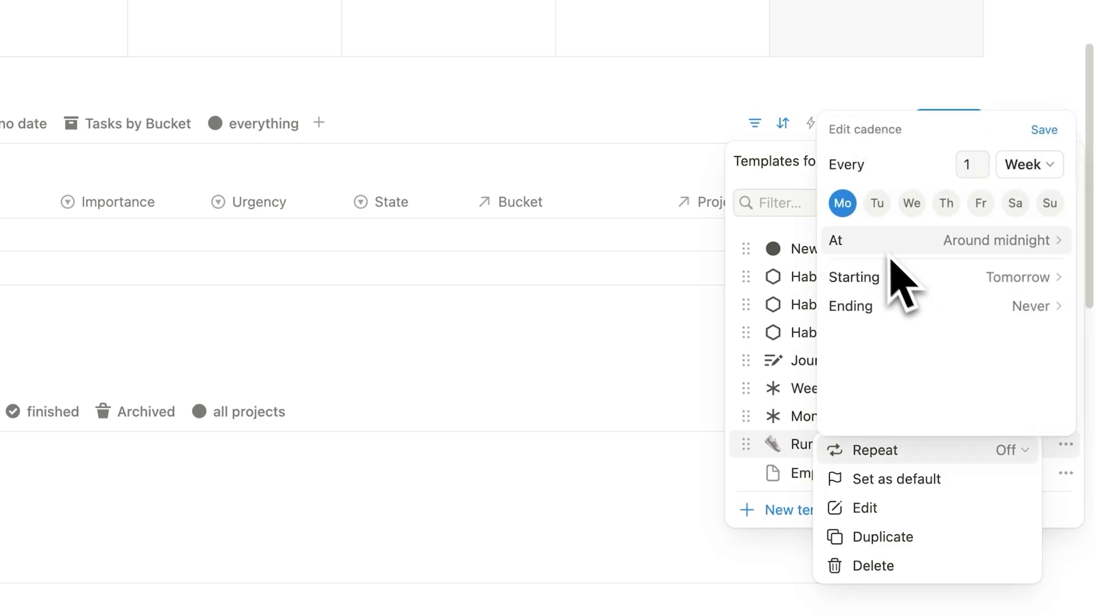
{"action": "left_click", "coordinate": [877, 209]}
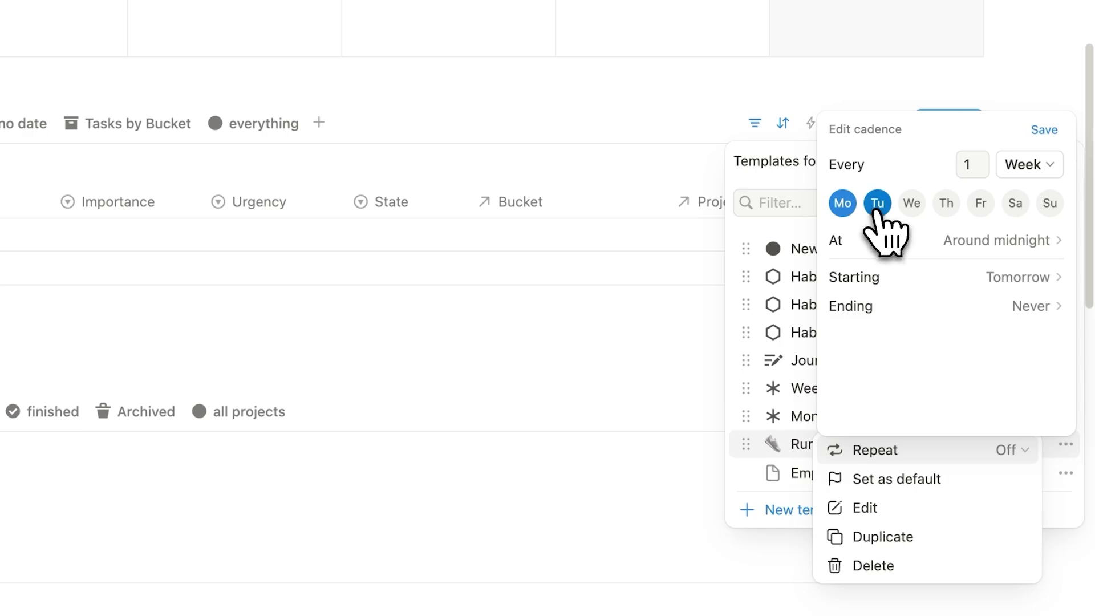
{"action": "left_click", "coordinate": [944, 209]}
{"action": "left_click", "coordinate": [1014, 207]}
{"action": "left_click", "coordinate": [844, 209]}
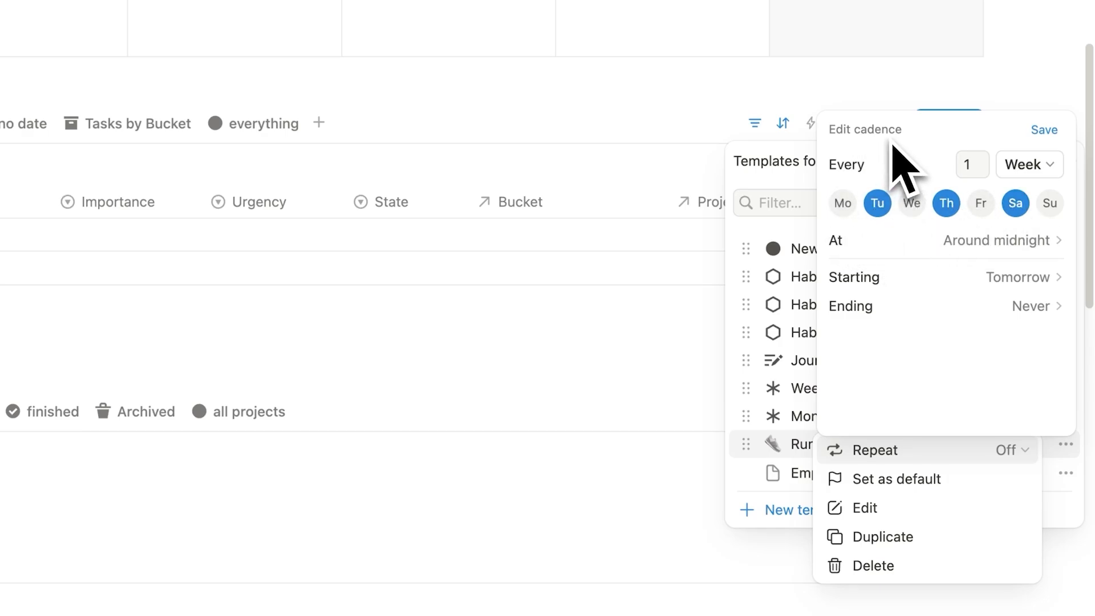
{"action": "left_click", "coordinate": [1044, 130]}
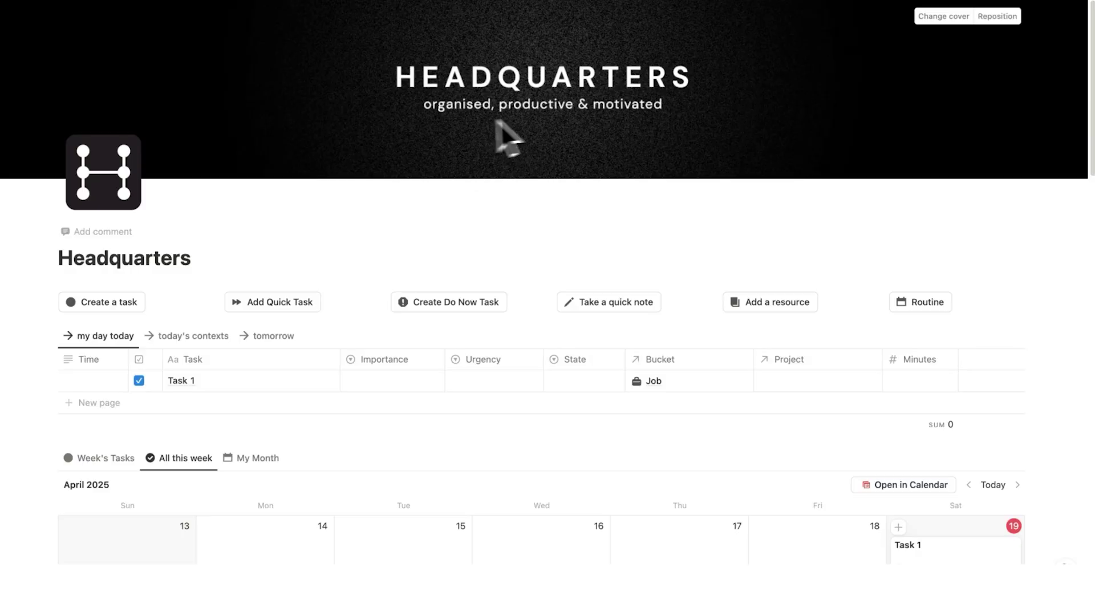
Log 120 in Task 1's Minutes cell, then open the Time Track workspace card.
{"action": "scroll", "coordinate": [719, 182], "scroll_direction": "down", "scroll_amount": 2}
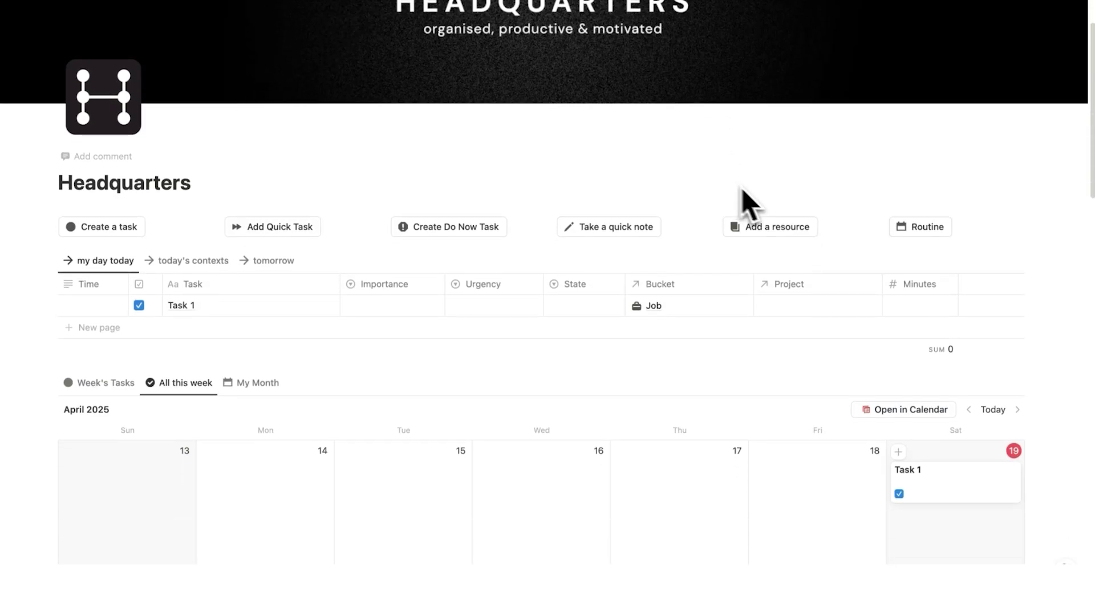
{"action": "left_click", "coordinate": [923, 308]}
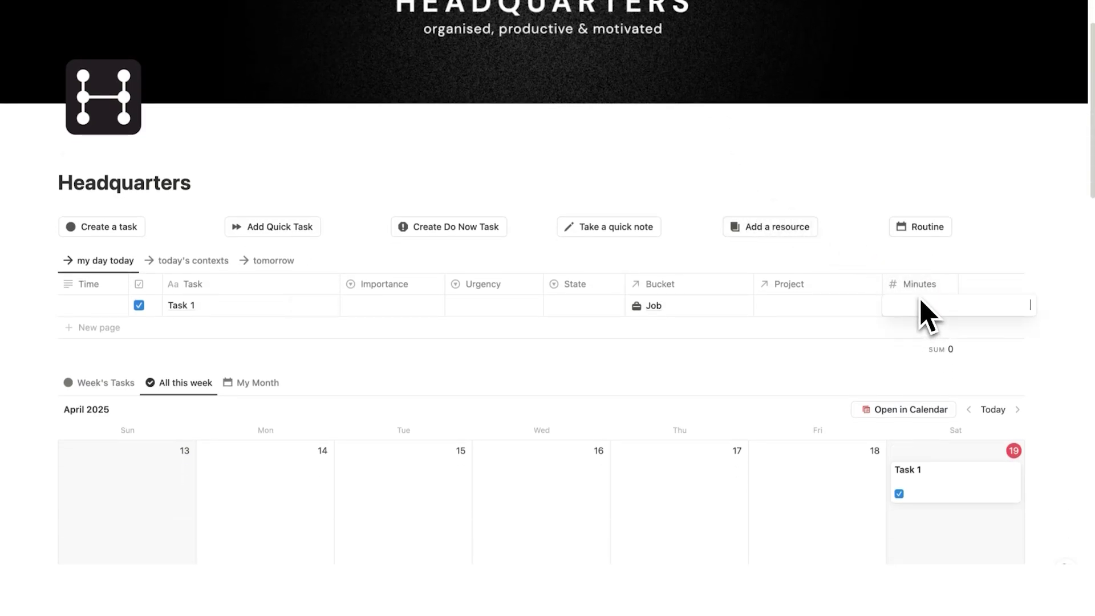
{"action": "key", "text": "Return"}
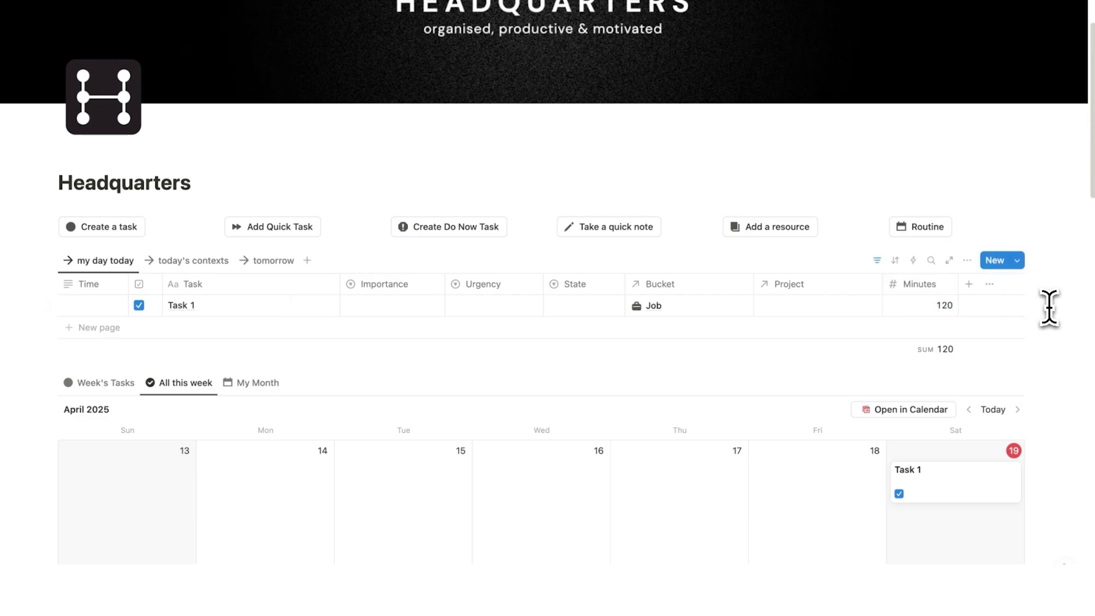
{"action": "scroll", "coordinate": [973, 335], "scroll_direction": "down", "scroll_amount": 15}
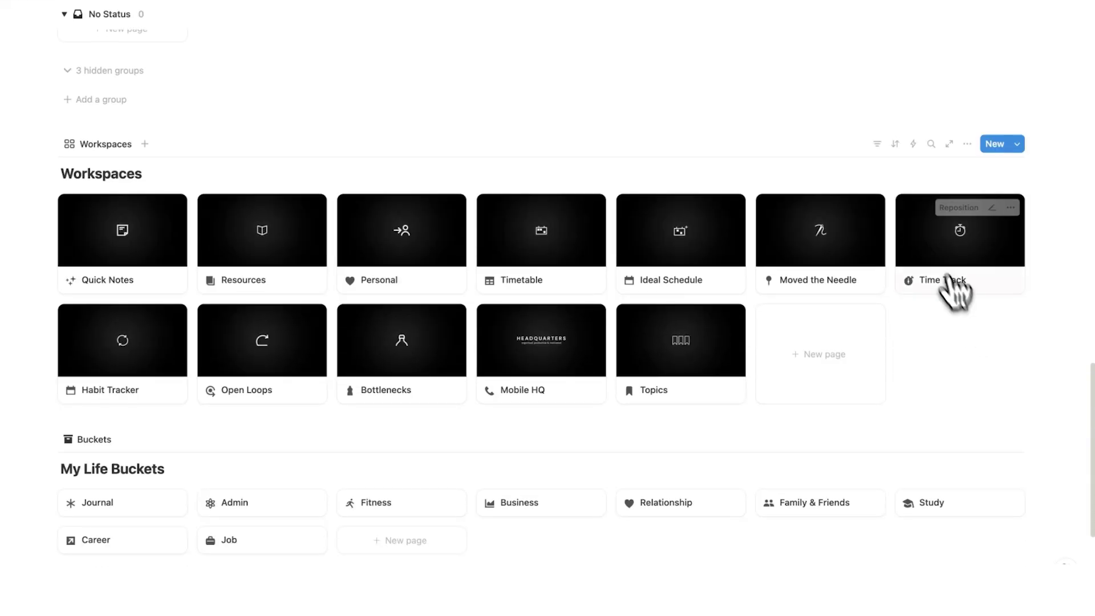
{"action": "left_click", "coordinate": [935, 259]}
Scroll down to the Week's Tasks calendar showing the November 19 tasks.
{"action": "scroll", "coordinate": [621, 317], "scroll_direction": "down", "scroll_amount": 3}
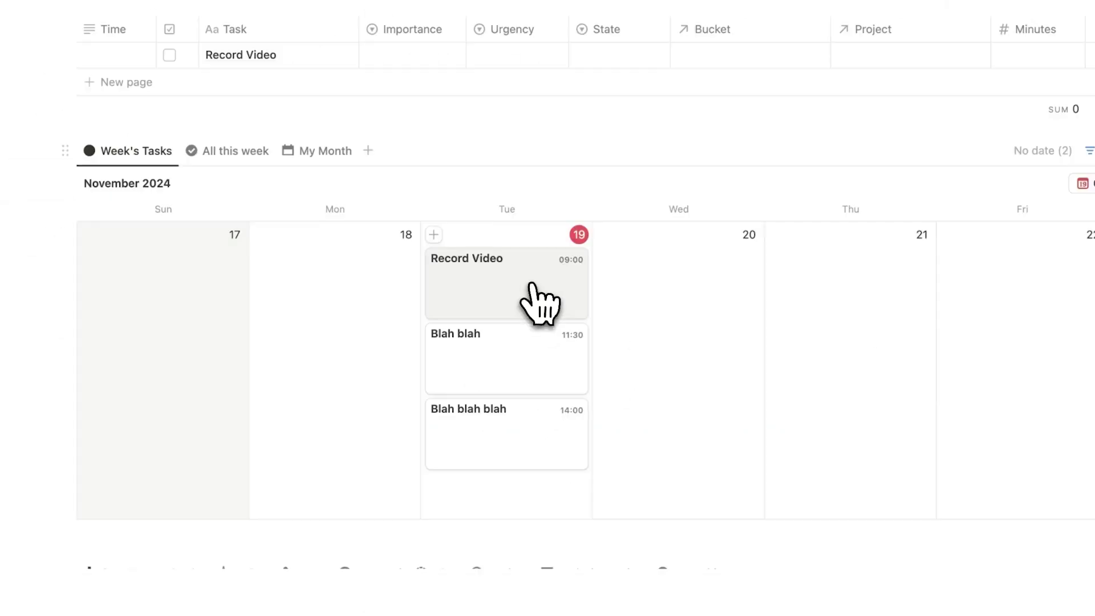
Add a Cal formula to Record Video computing the Date range in minutes (150), placed under Date.
{"action": "left_click", "coordinate": [528, 289]}
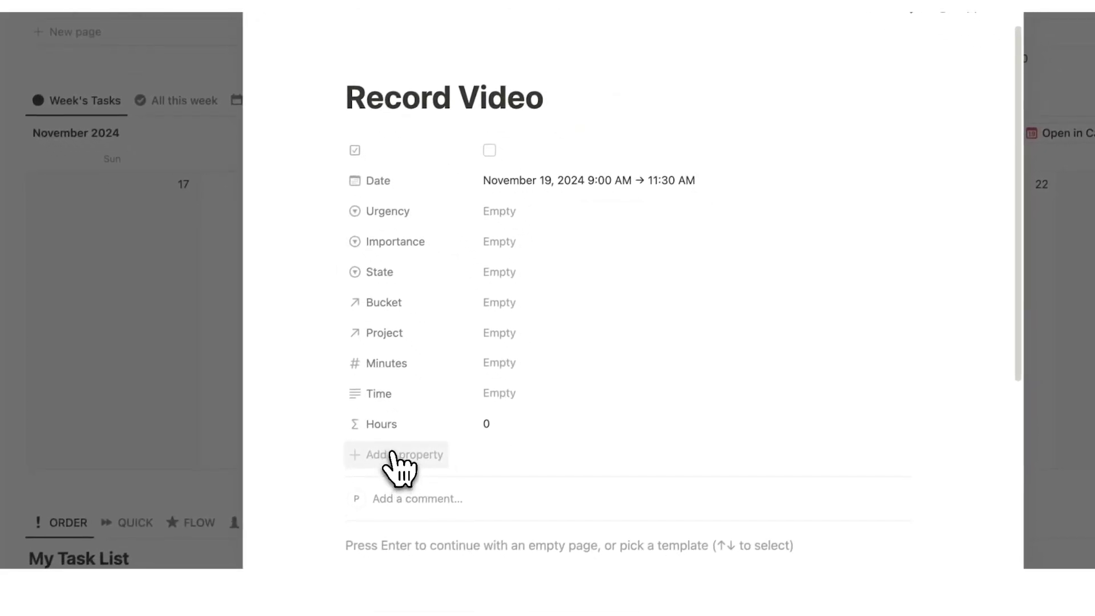
{"action": "left_click", "coordinate": [393, 456]}
{"action": "scroll", "coordinate": [451, 417], "scroll_direction": "down", "scroll_amount": 3}
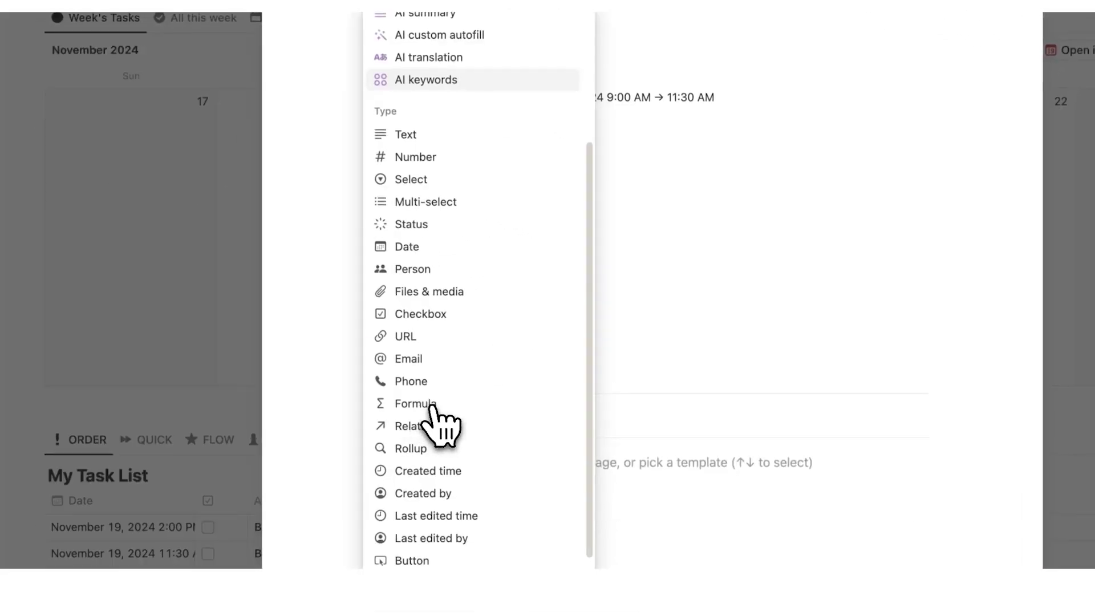
{"action": "left_click", "coordinate": [422, 403]}
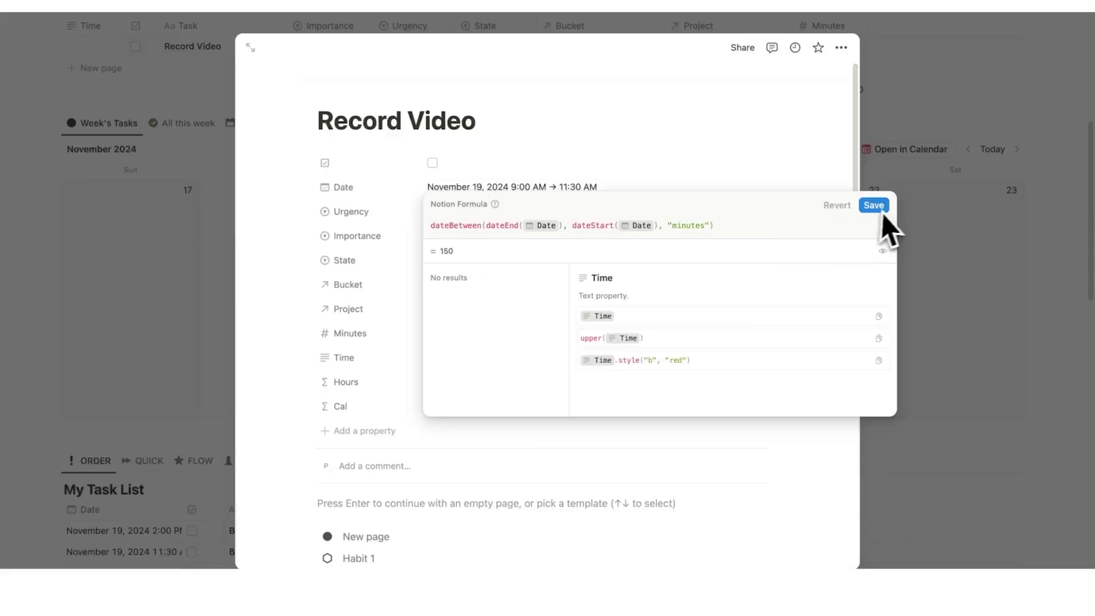
{"action": "left_click", "coordinate": [1091, 126]}
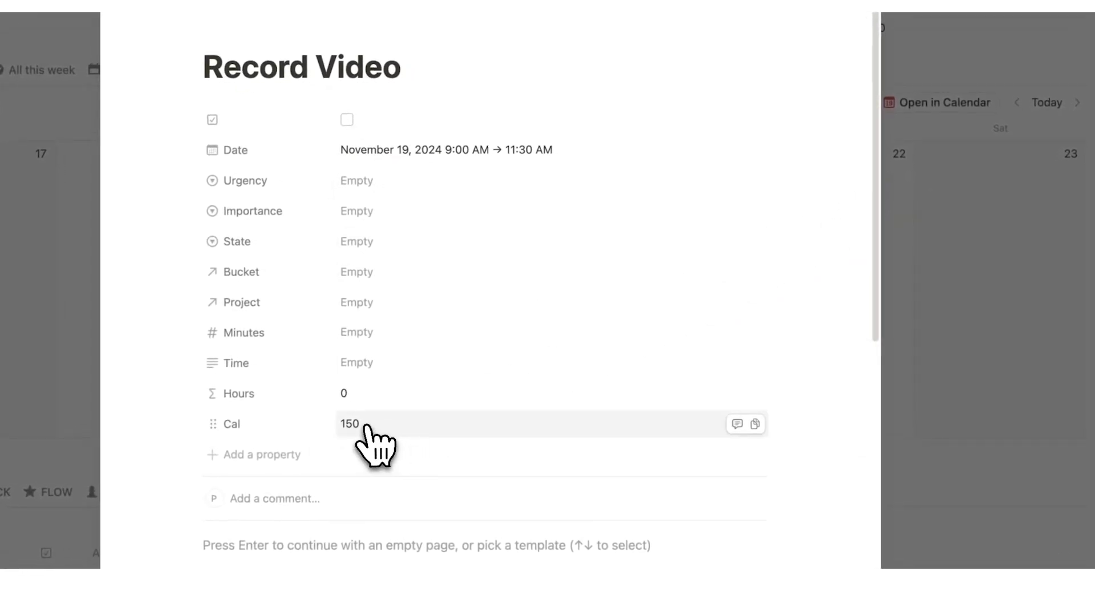
{"action": "left_click_drag", "start_coordinate": [305, 437], "coordinate": [345, 189]}
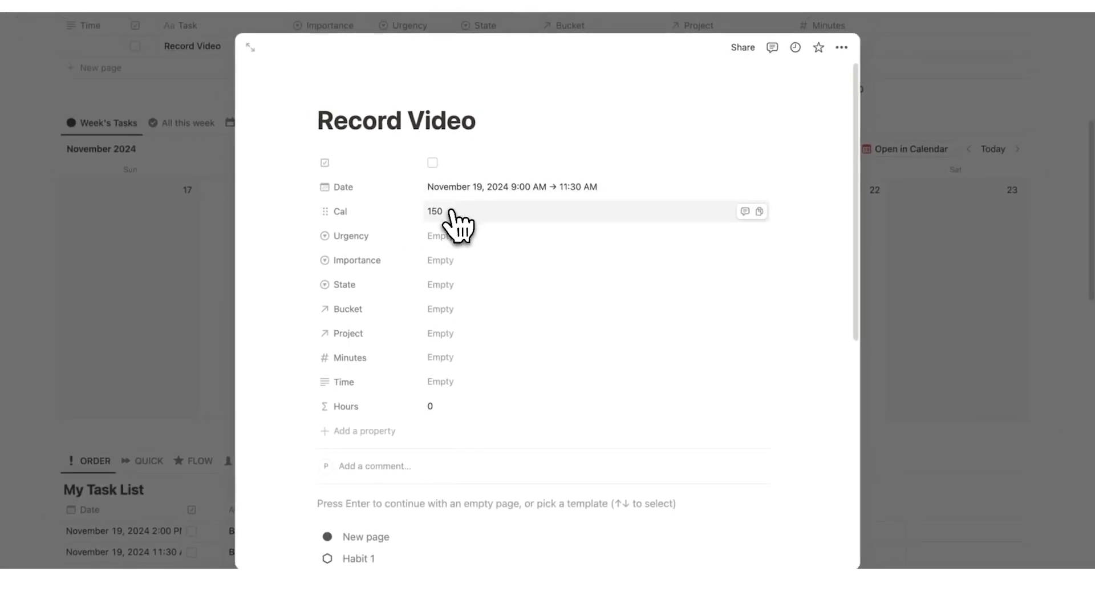
Close Record Video and set the first task's Bucket to Career.
{"action": "key", "text": "Escape"}
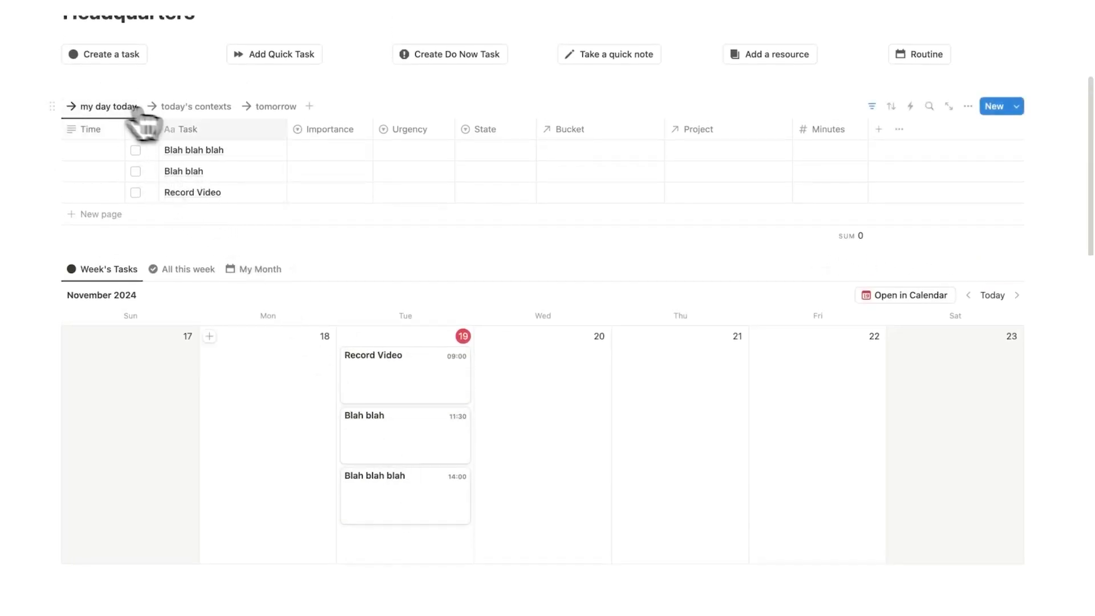
{"action": "left_click", "coordinate": [605, 151]}
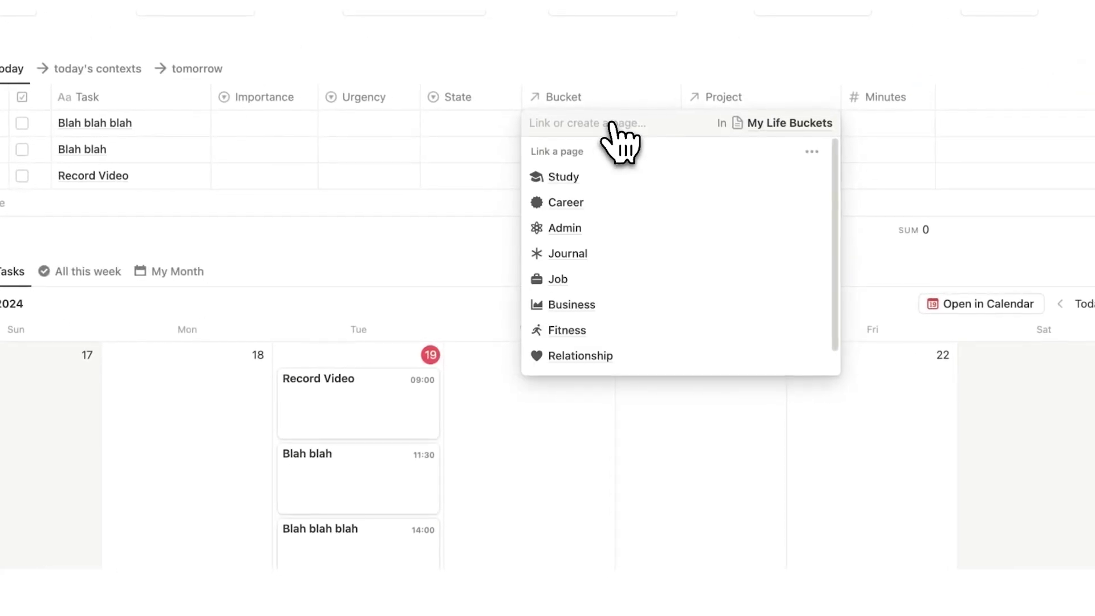
{"action": "left_click", "coordinate": [604, 200]}
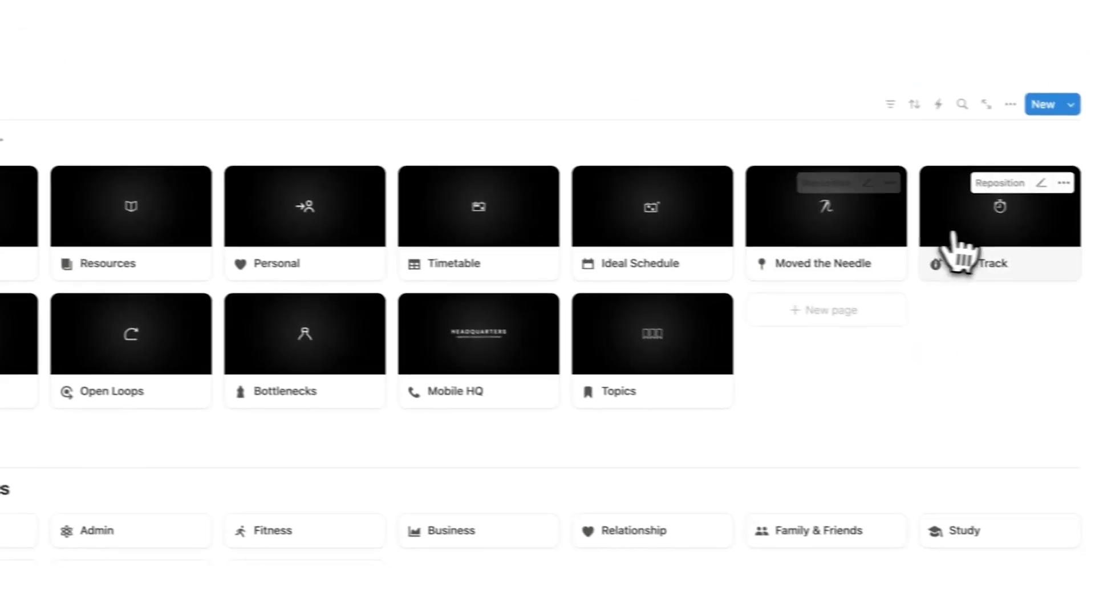
Open the Time Track workspace as a full page.
{"action": "left_click", "coordinate": [957, 254]}
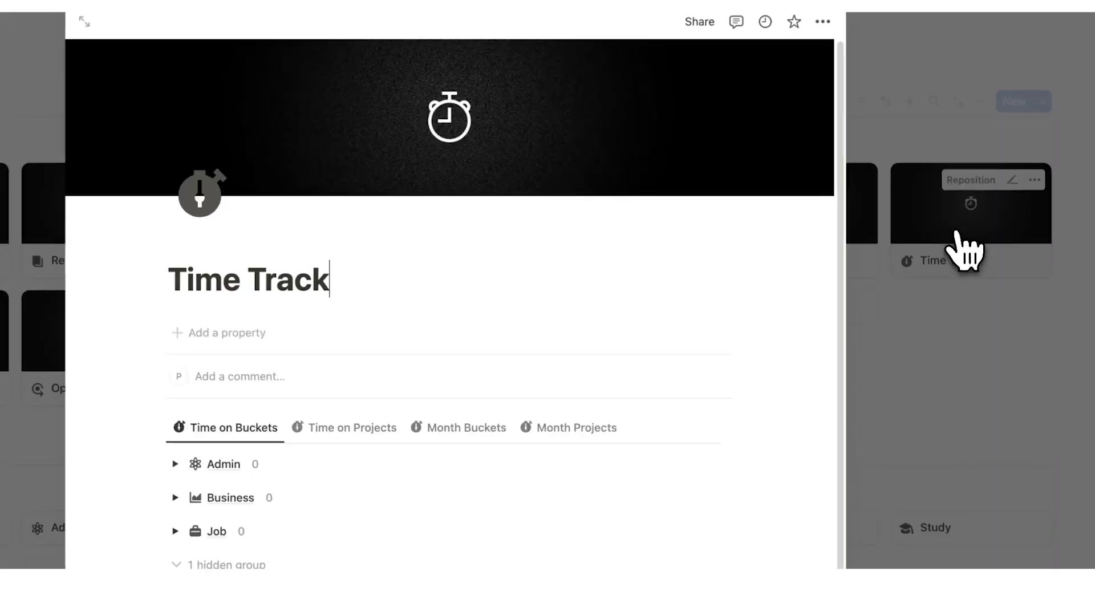
{"action": "left_click", "coordinate": [292, 33]}
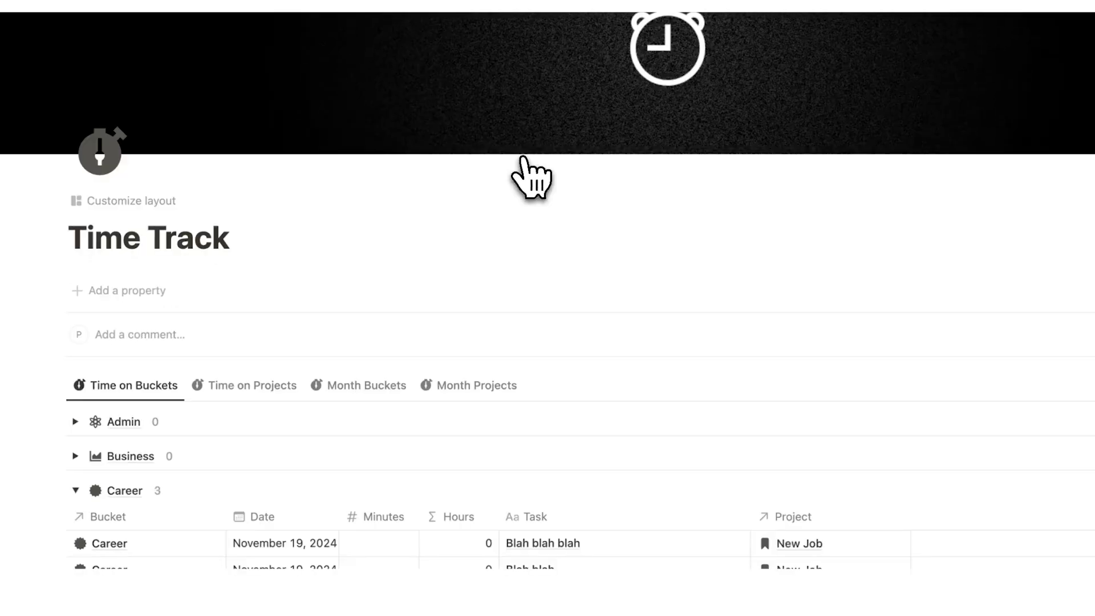
{"action": "scroll", "coordinate": [445, 251], "scroll_direction": "down", "scroll_amount": 3}
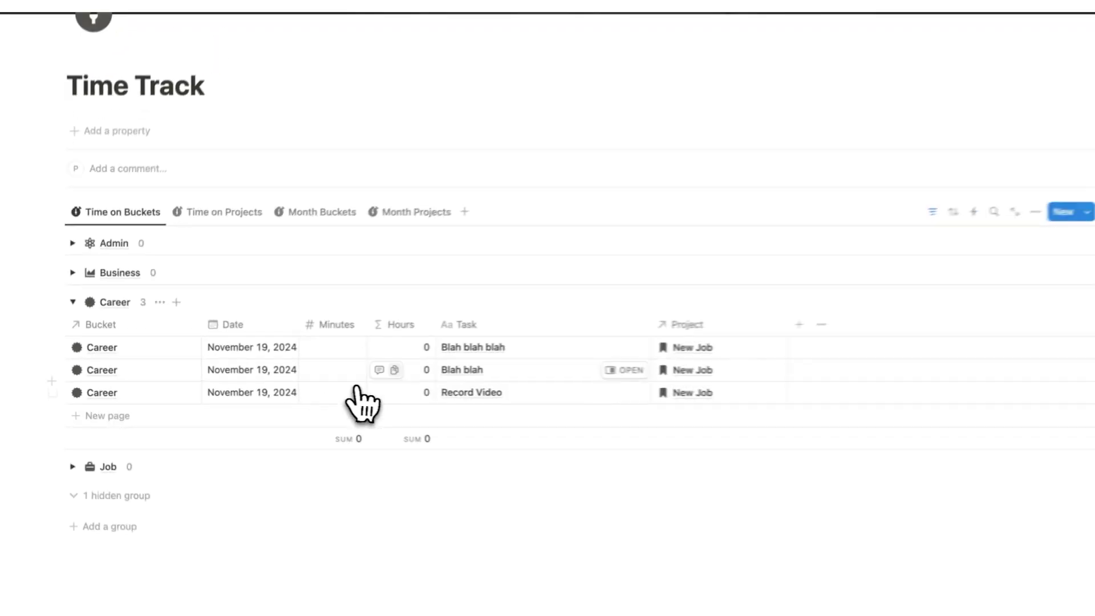
{"action": "scroll", "coordinate": [379, 437], "scroll_direction": "down", "scroll_amount": 3}
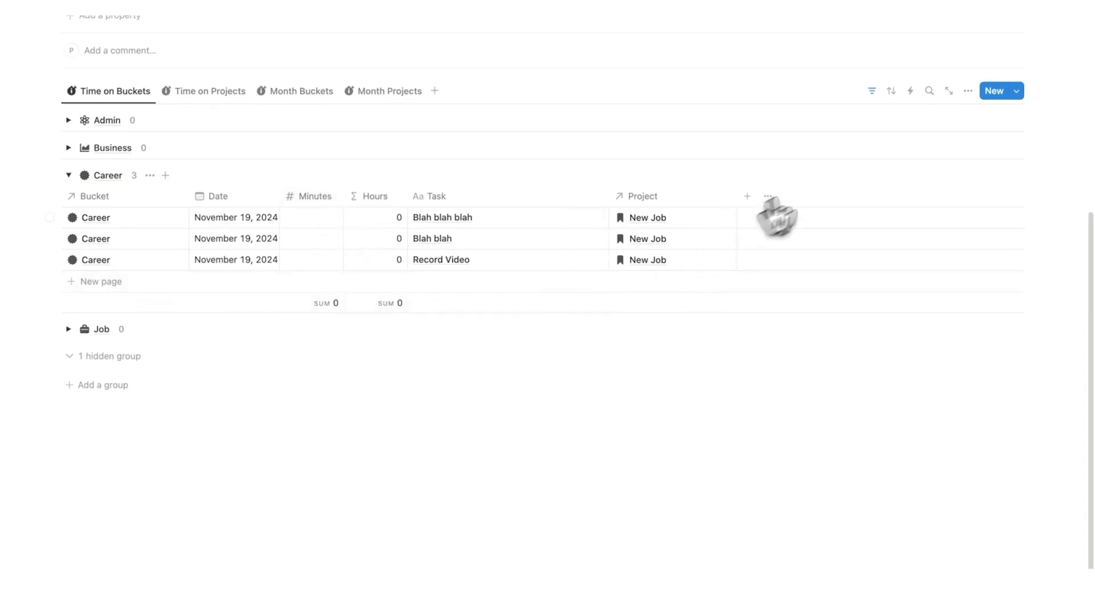
Unhide the Cal column in Time on Buckets, place it beside Date, and sum it to 420.
{"action": "left_click", "coordinate": [967, 91]}
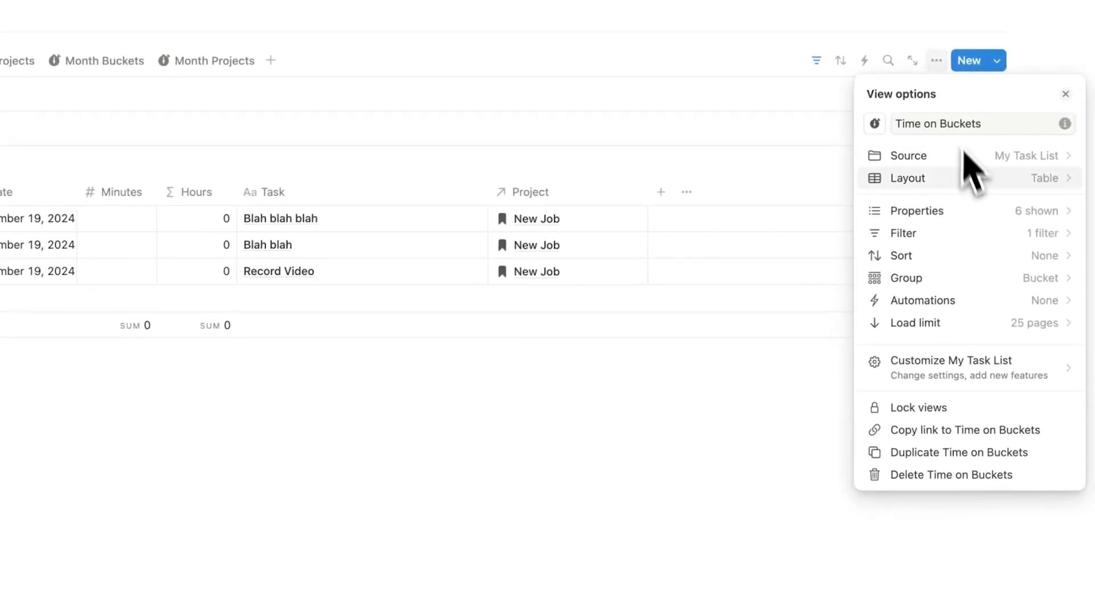
{"action": "left_click", "coordinate": [964, 210]}
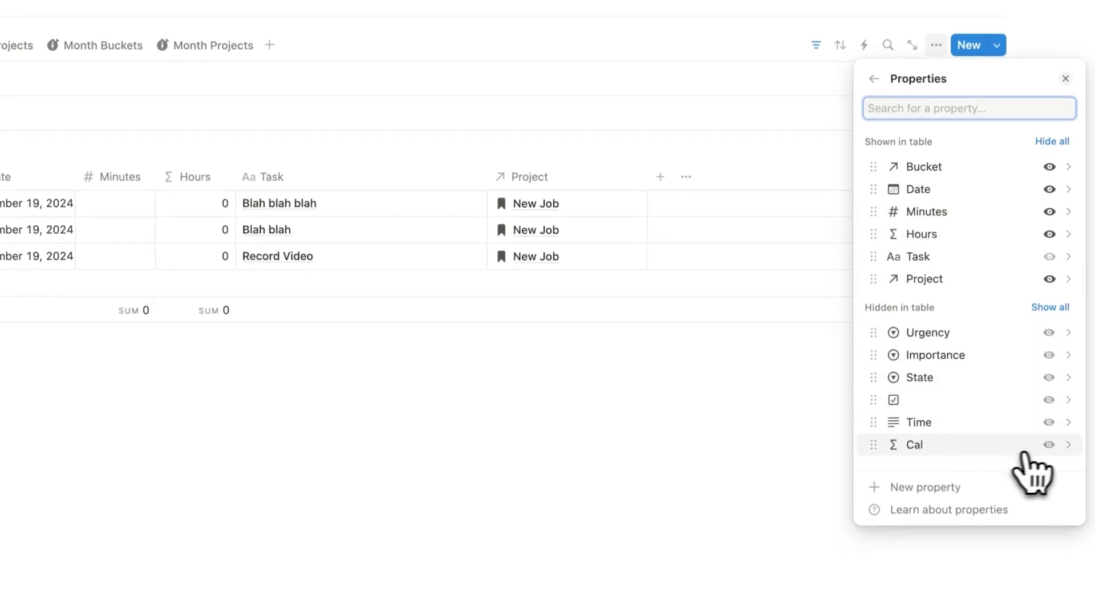
{"action": "left_click", "coordinate": [1048, 445]}
{"action": "left_click", "coordinate": [766, 361]}
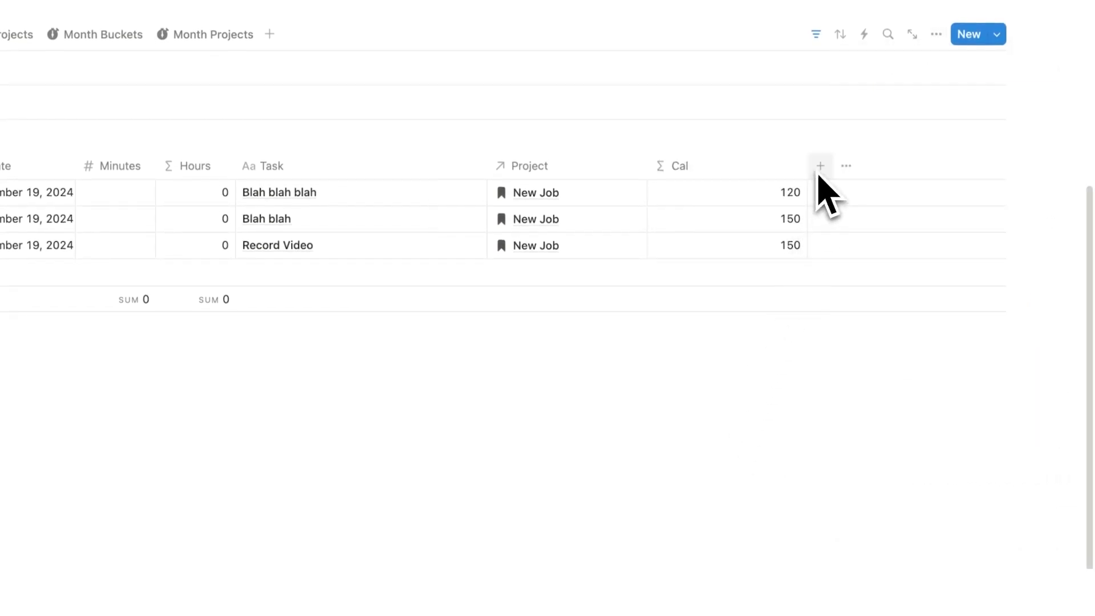
{"action": "left_click_drag", "start_coordinate": [805, 166], "coordinate": [116, 169]}
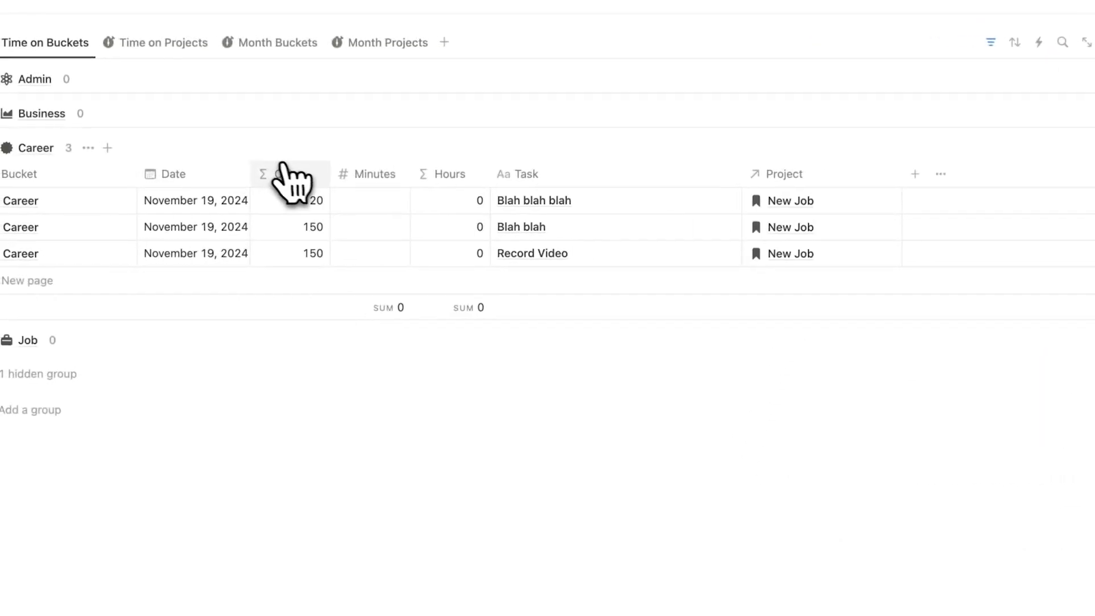
{"action": "left_click", "coordinate": [289, 307]}
{"action": "mouse_move", "coordinate": [302, 403]}
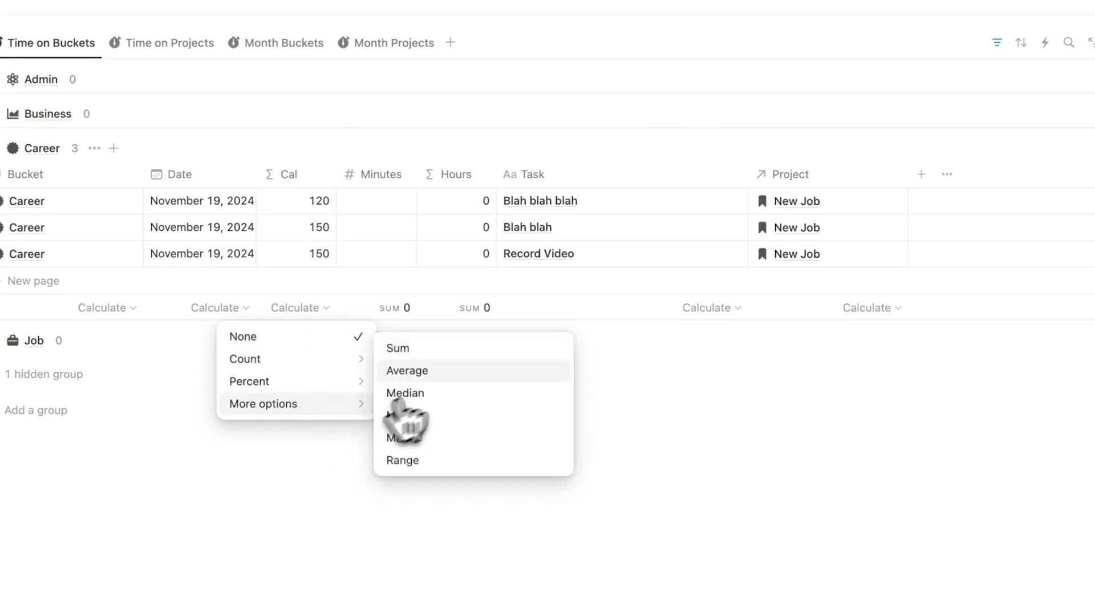
{"action": "left_click", "coordinate": [406, 348]}
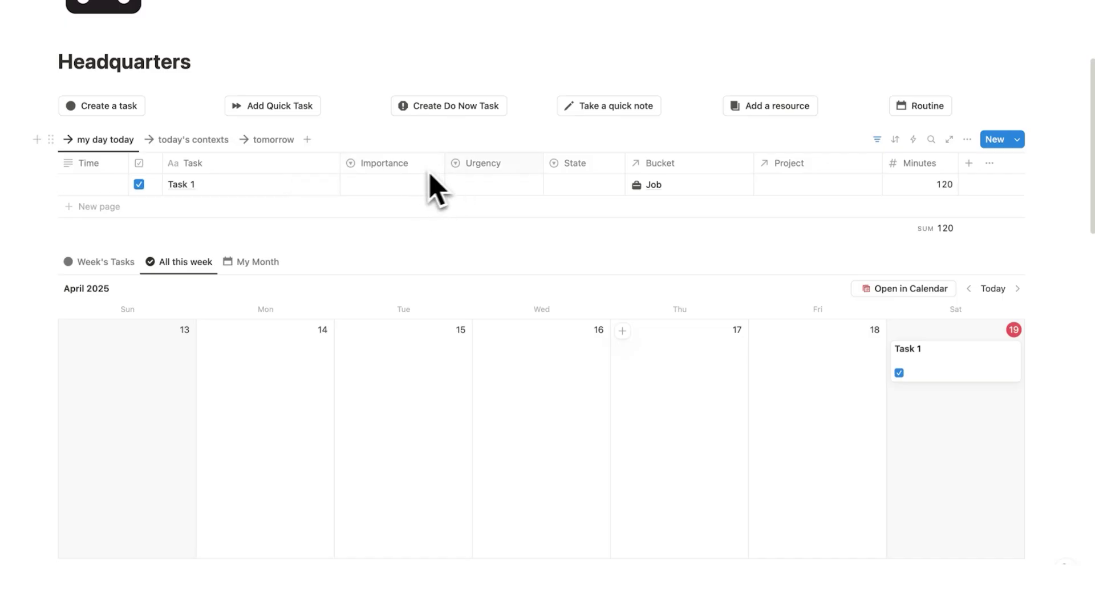
Open Task 1's Importance and Urgency dropdowns and dismiss them without changing anything.
{"action": "left_click", "coordinate": [425, 191]}
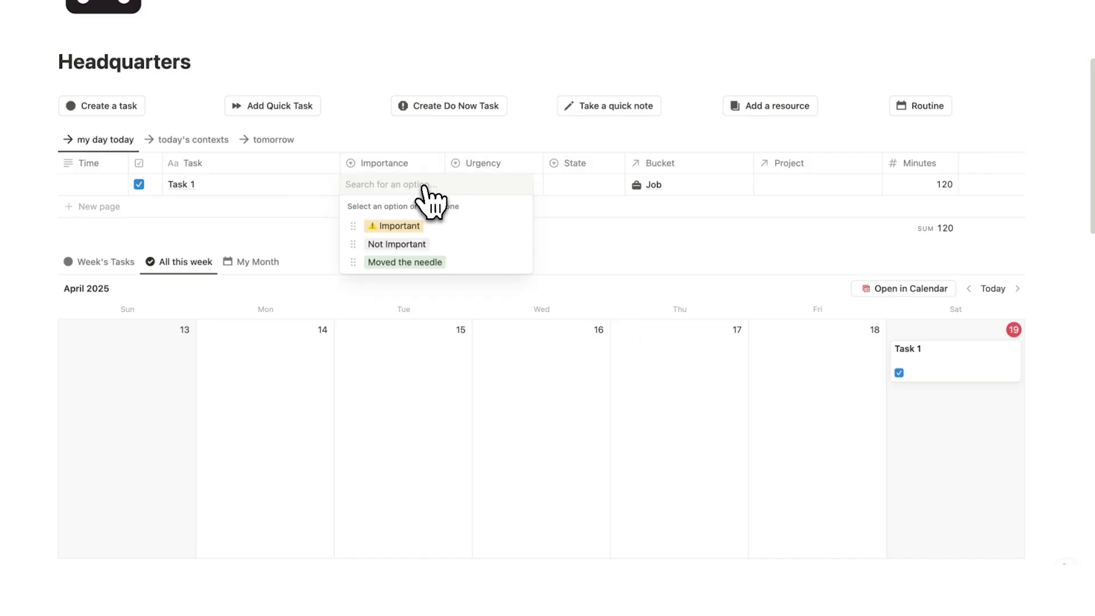
{"action": "key", "text": "Escape"}
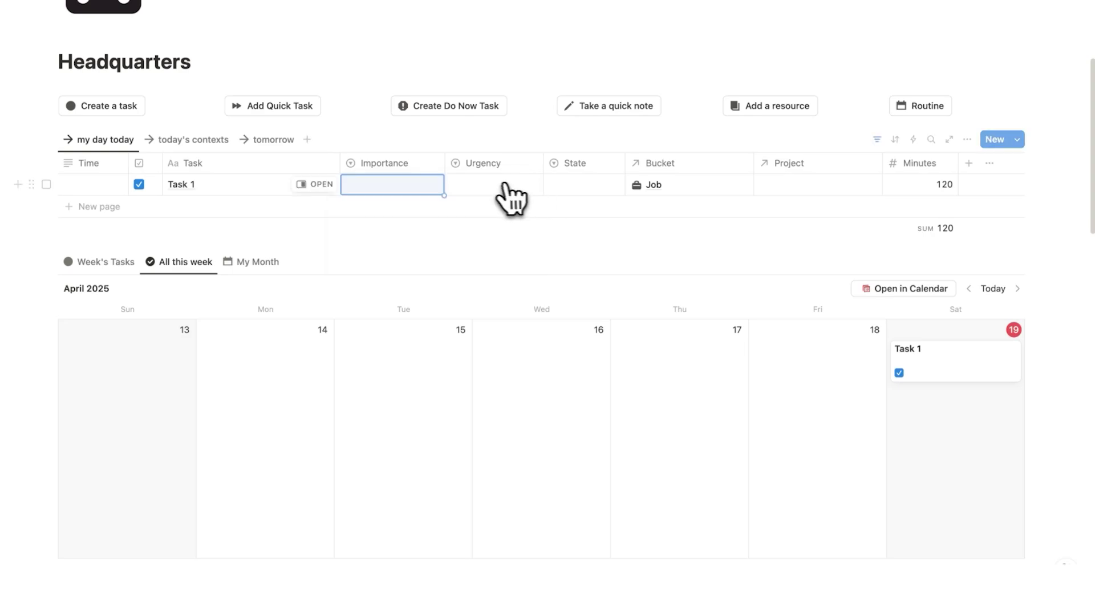
{"action": "left_click", "coordinate": [507, 191]}
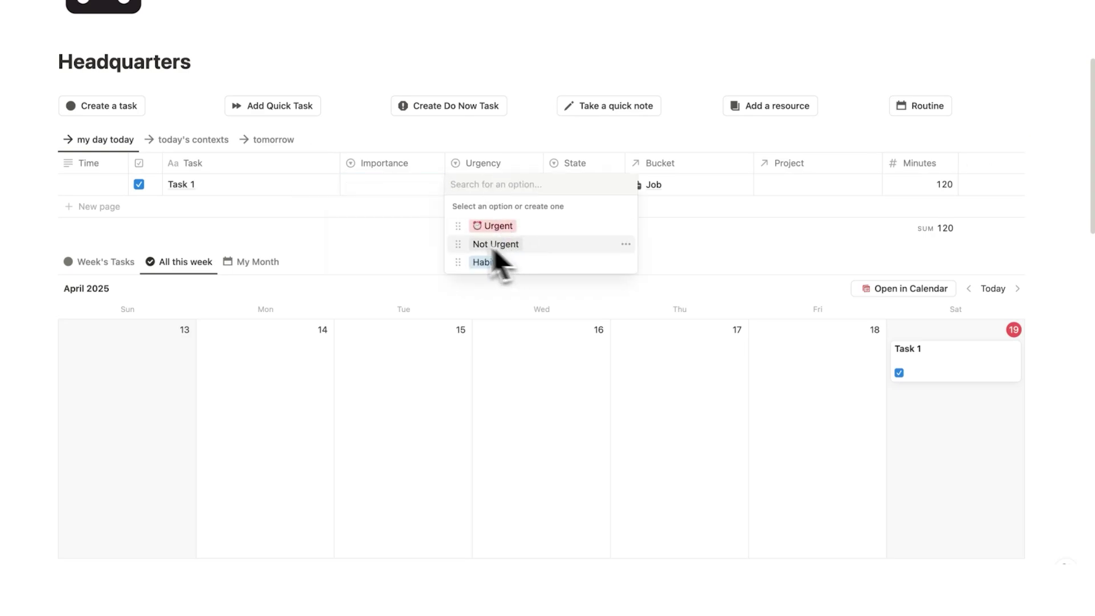
{"action": "left_click", "coordinate": [402, 196]}
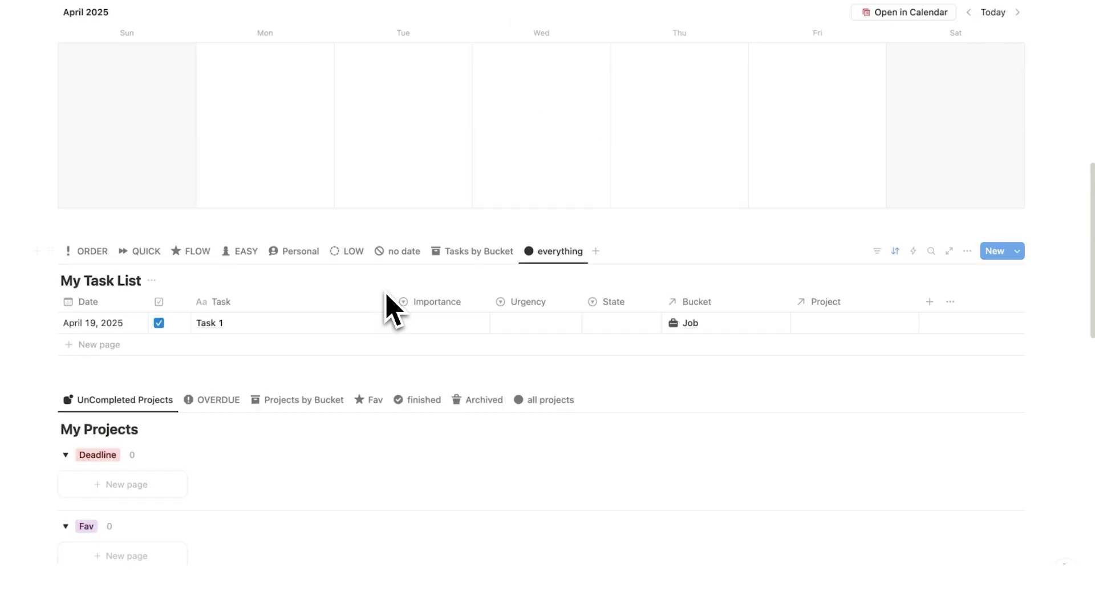
Open the Habit Tracker preview, close it, and scroll back up to today's list.
{"action": "scroll", "coordinate": [388, 308], "scroll_direction": "down", "scroll_amount": 12}
{"action": "left_click", "coordinate": [154, 242]}
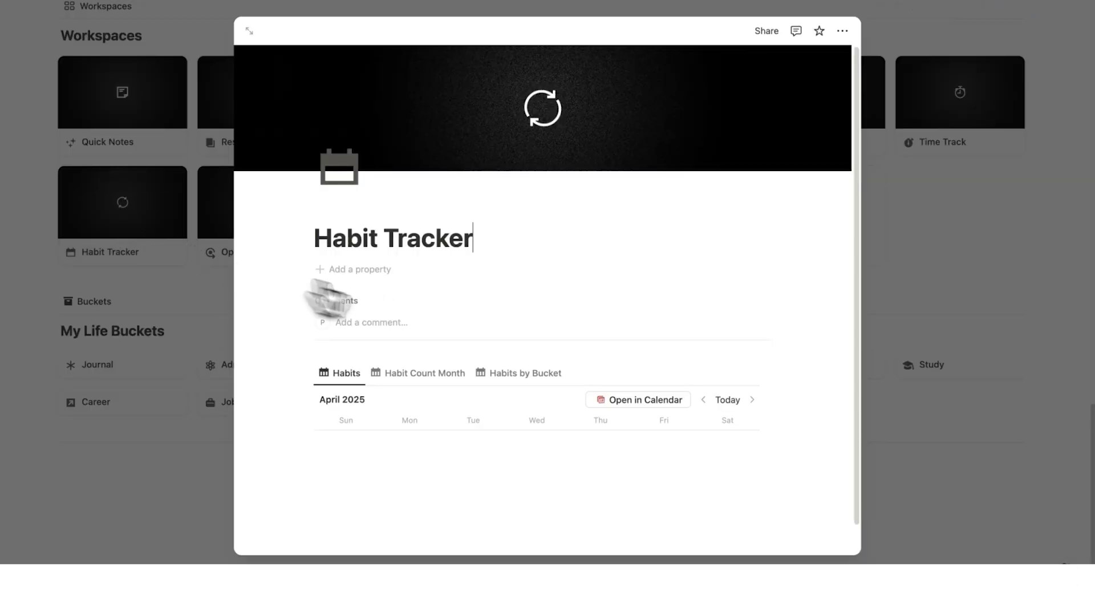
{"action": "left_click", "coordinate": [881, 327]}
{"action": "scroll", "coordinate": [855, 337], "scroll_direction": "up", "scroll_amount": 10}
{"action": "scroll", "coordinate": [627, 319], "scroll_direction": "up", "scroll_amount": 7}
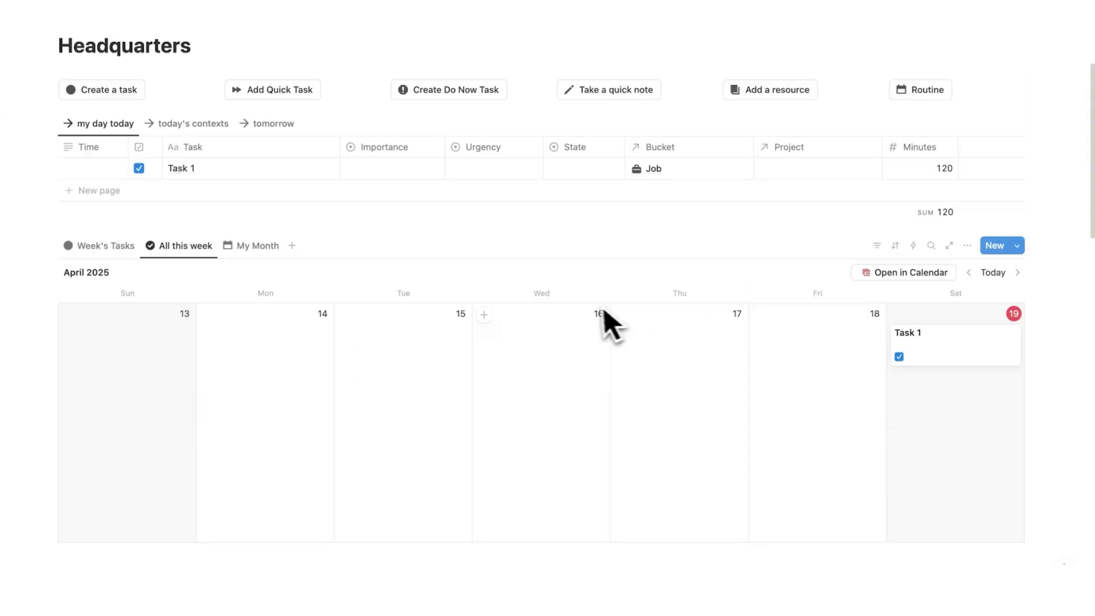
Create the Run task in my day today with Urgency set to Habit.
{"action": "left_click", "coordinate": [141, 303]}
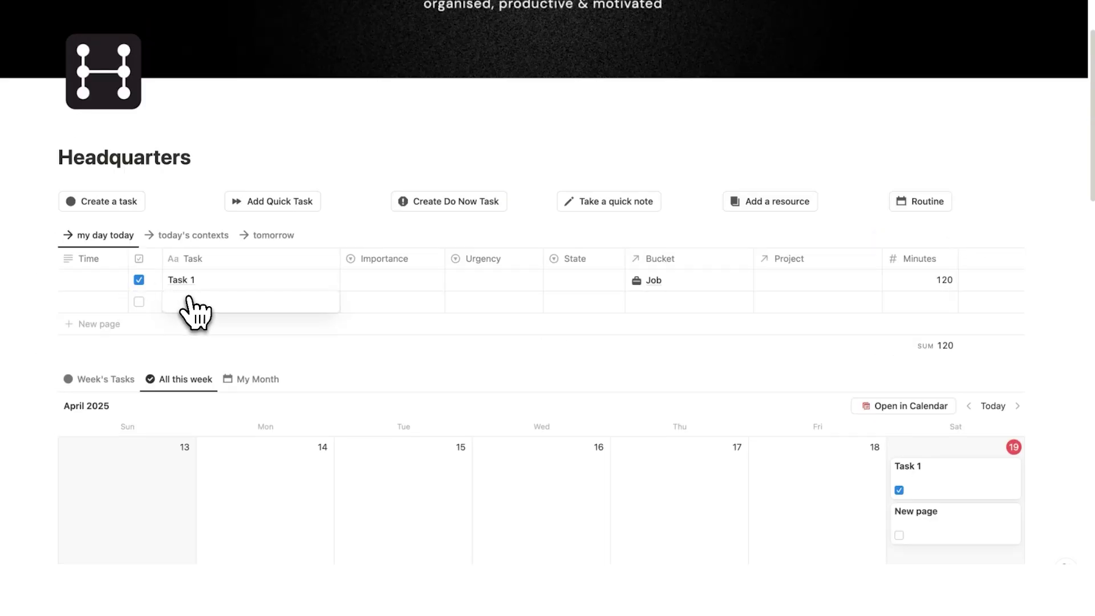
{"action": "type", "text": "Run"}
{"action": "key", "text": "Escape"}
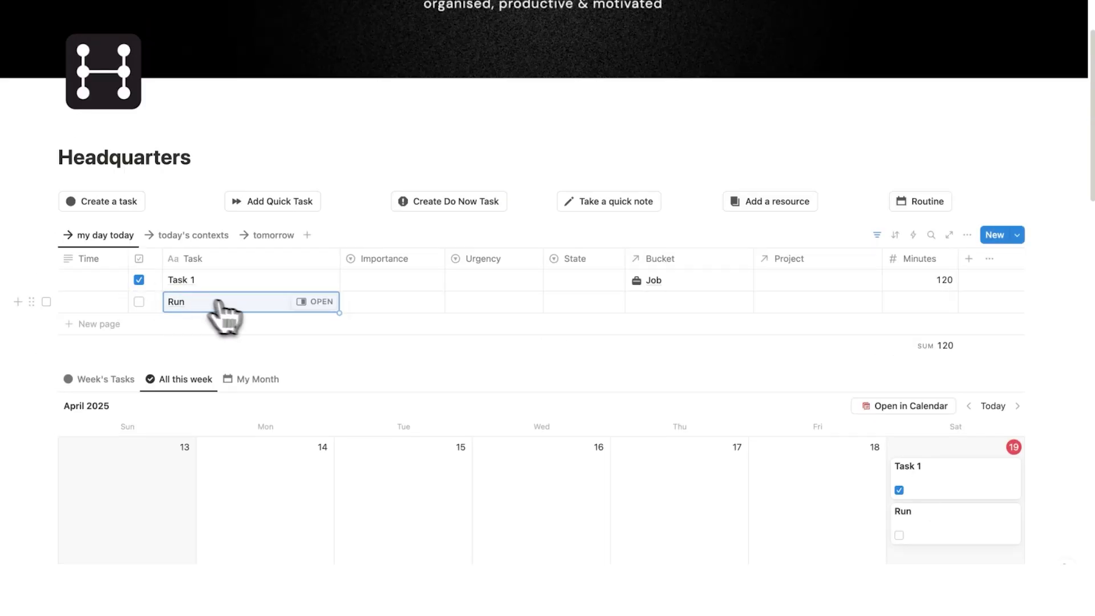
{"action": "key", "text": "Escape"}
{"action": "left_click", "coordinate": [478, 306]}
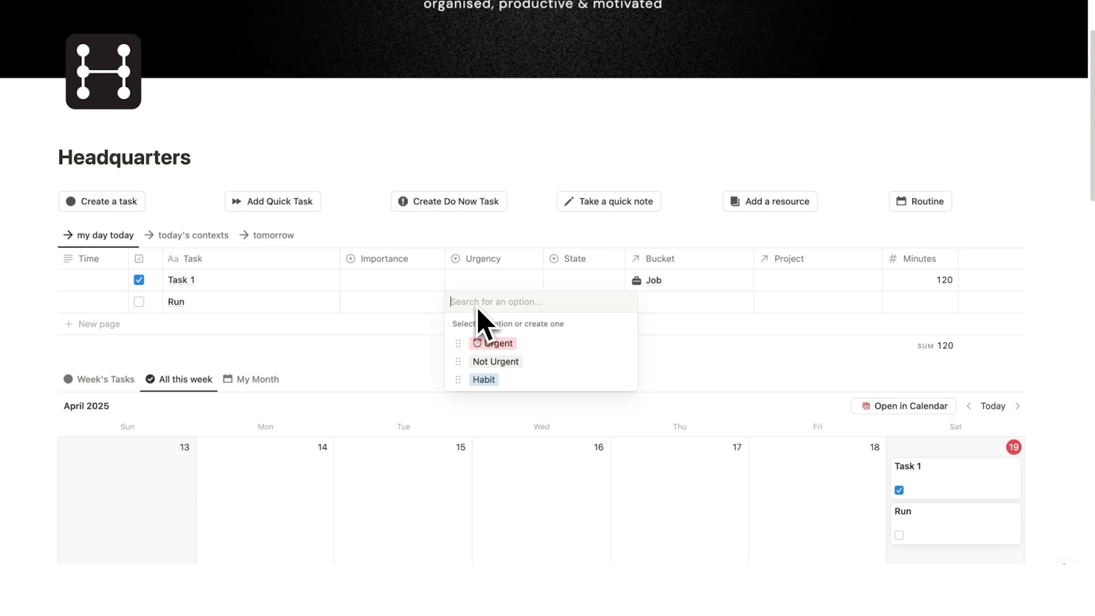
{"action": "left_click", "coordinate": [491, 377]}
{"action": "key", "text": "Escape"}
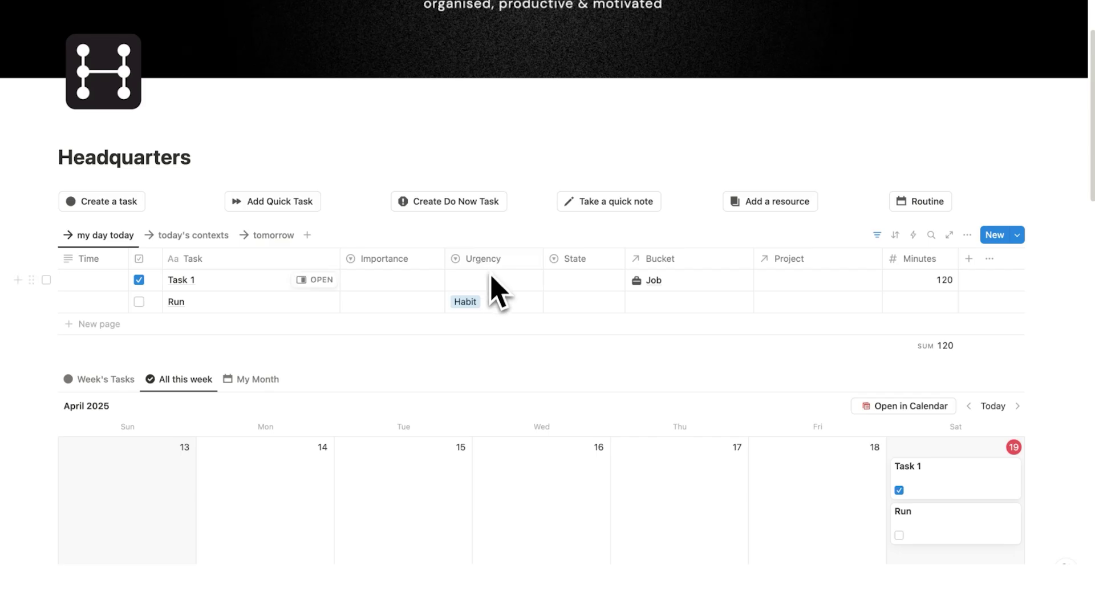
{"action": "scroll", "coordinate": [496, 333], "scroll_direction": "down", "scroll_amount": 1}
Open Habit Tracker and switch between the Habits by Bucket and Habits calendar views.
{"action": "scroll", "coordinate": [489, 333], "scroll_direction": "down", "scroll_amount": 15}
{"action": "left_click", "coordinate": [122, 433]}
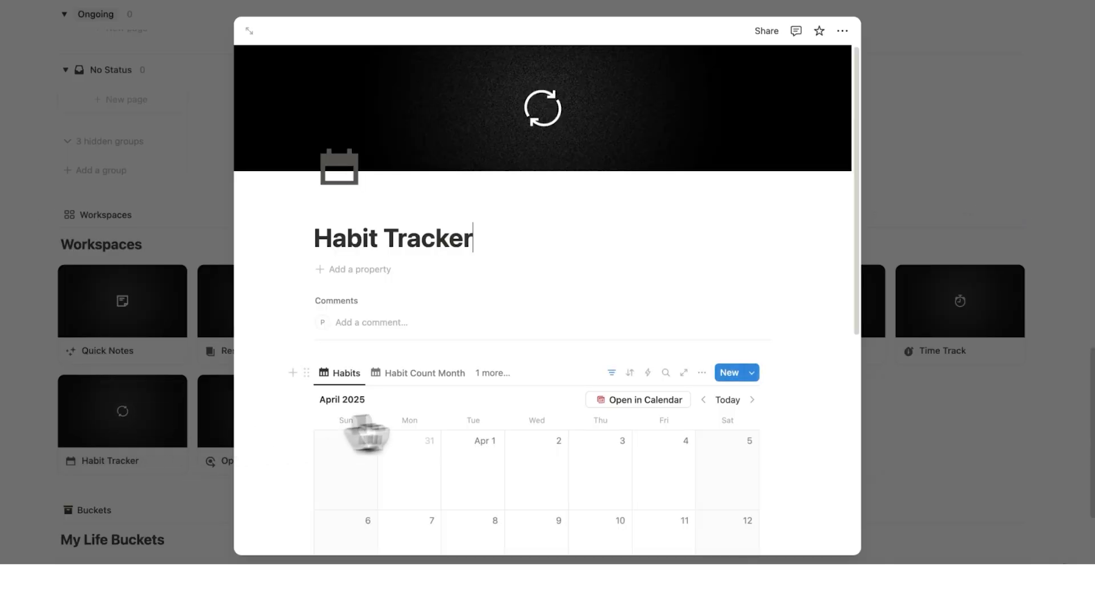
{"action": "scroll", "coordinate": [399, 422], "scroll_direction": "down", "scroll_amount": 6}
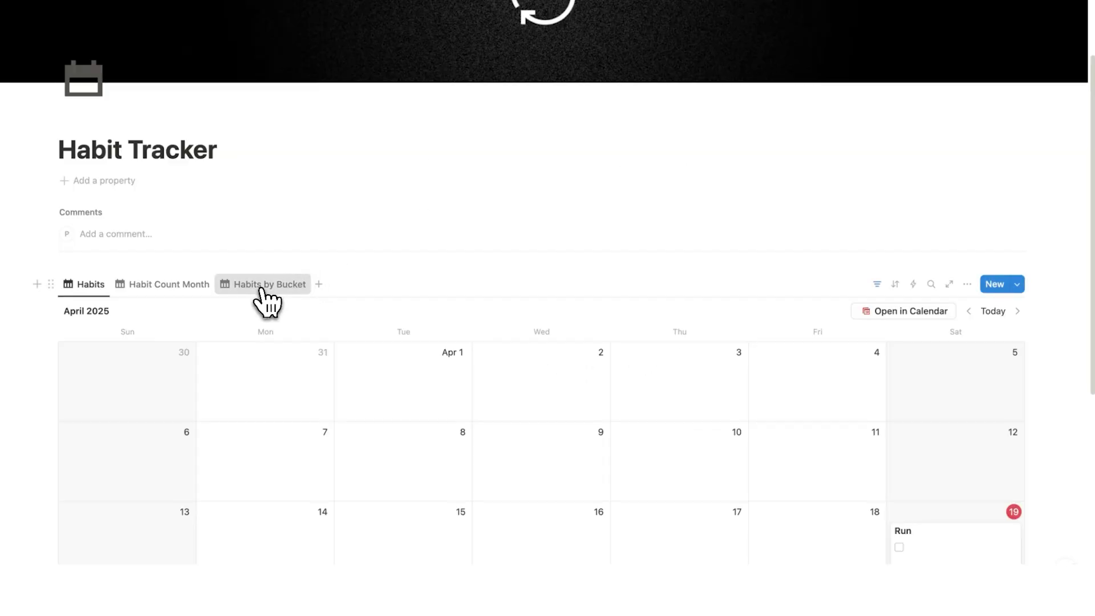
{"action": "left_click", "coordinate": [266, 286]}
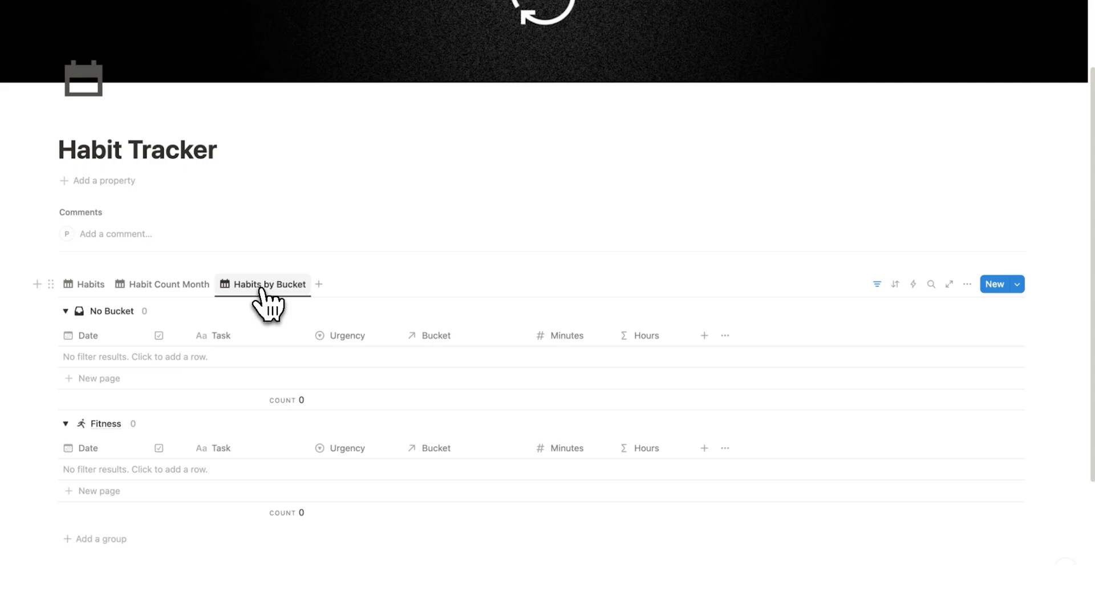
{"action": "scroll", "coordinate": [268, 305], "scroll_direction": "down", "scroll_amount": 3}
{"action": "left_click", "coordinate": [94, 128]}
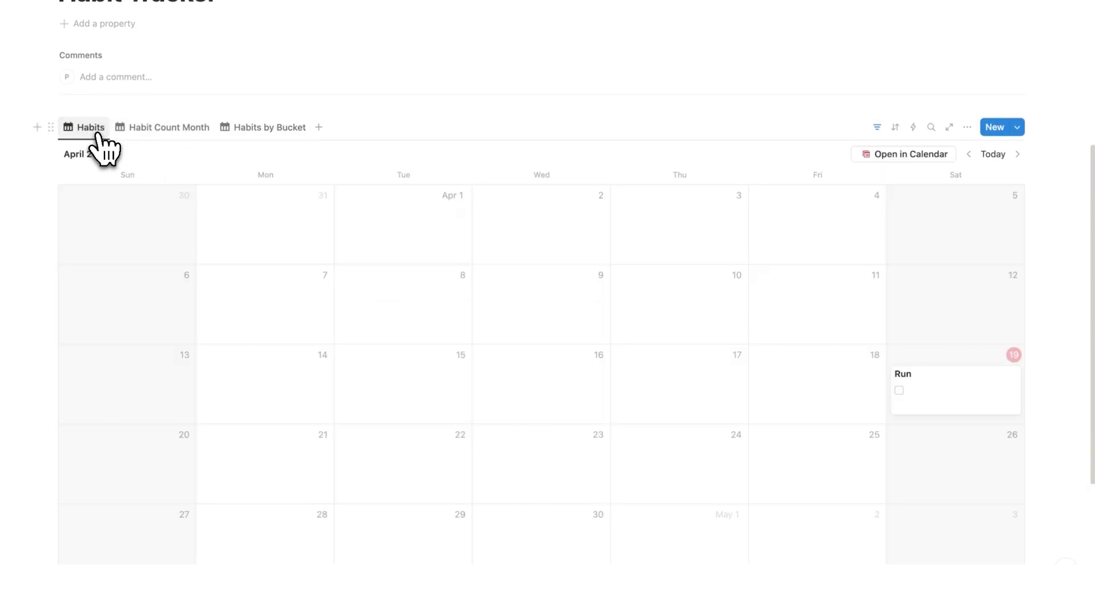
{"action": "scroll", "coordinate": [428, 256], "scroll_direction": "down", "scroll_amount": 1}
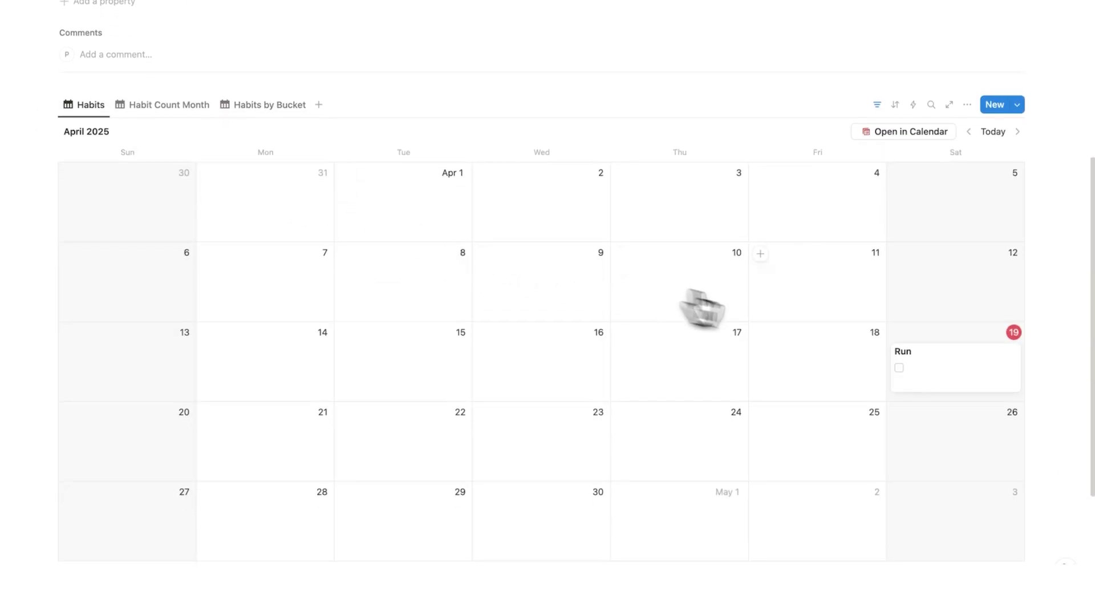
Check the Run habit done, uncheck it in Habits by Bucket, and glance at Habit Count Month.
{"action": "left_click", "coordinate": [899, 368]}
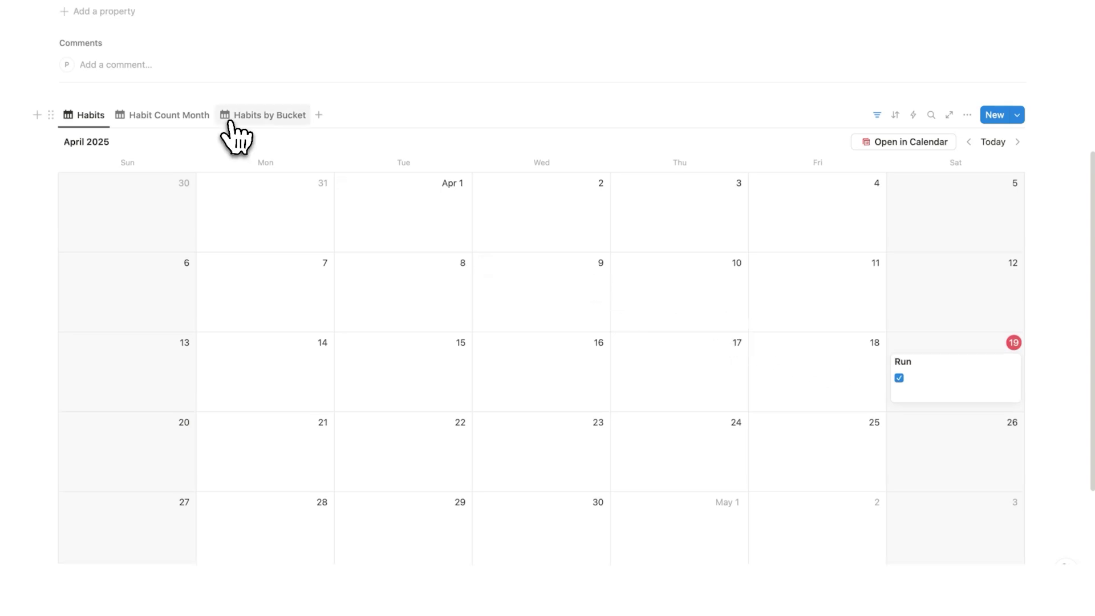
{"action": "left_click", "coordinate": [264, 121]}
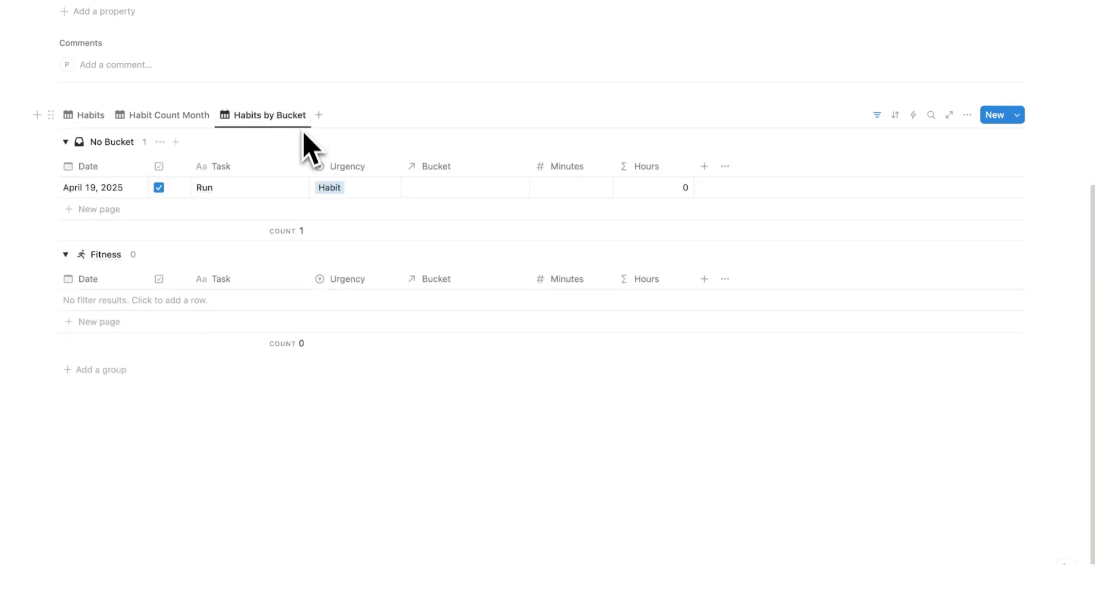
{"action": "left_click", "coordinate": [158, 187]}
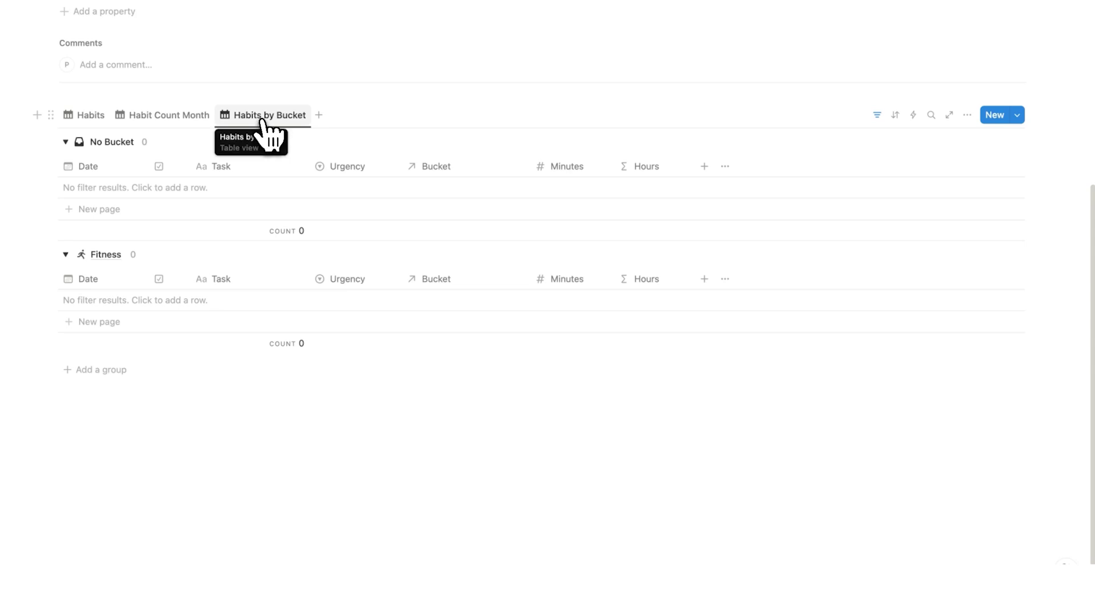
{"action": "left_click", "coordinate": [88, 115]}
{"action": "scroll", "coordinate": [610, 288], "scroll_direction": "down", "scroll_amount": 1}
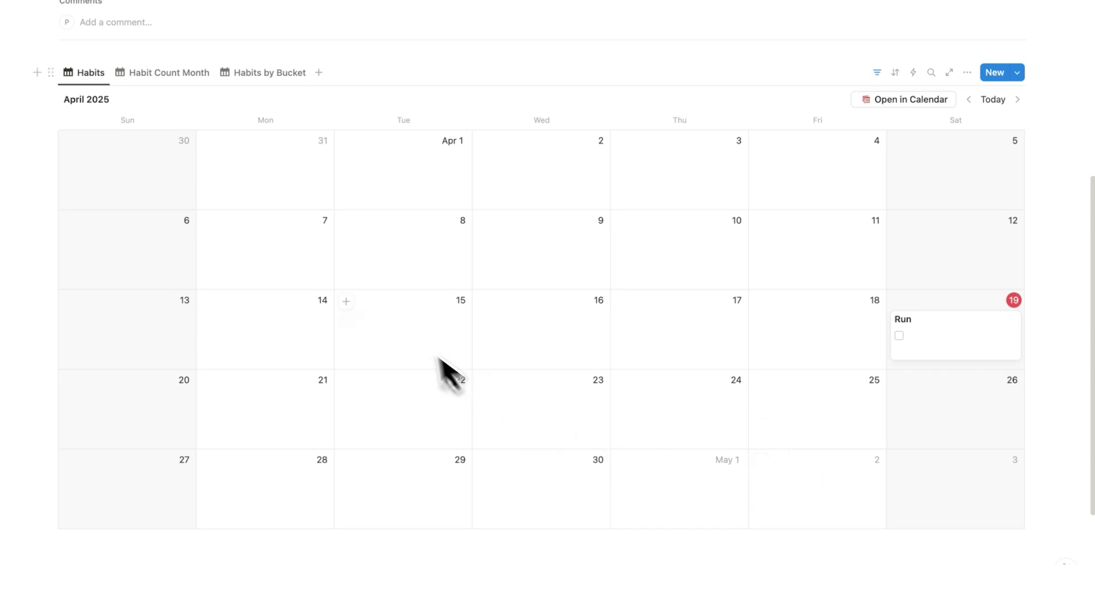
{"action": "left_click", "coordinate": [263, 72]}
{"action": "left_click", "coordinate": [199, 200]}
{"action": "left_click", "coordinate": [250, 203]}
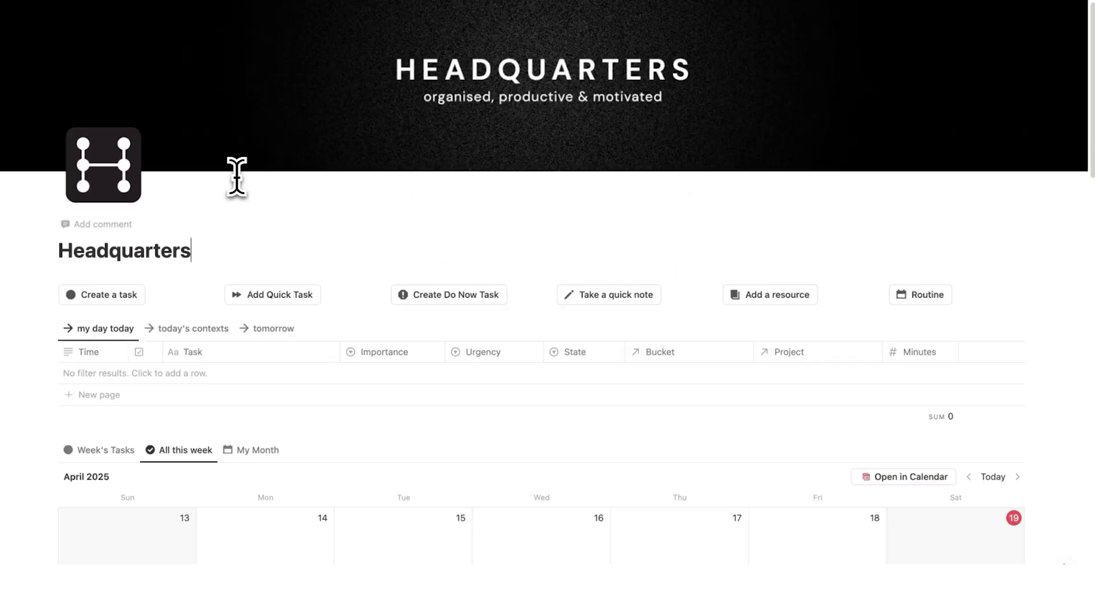
Scroll the Headquarters page past My Projects down to Workspaces and My Life Buckets.
{"action": "scroll", "coordinate": [394, 210], "scroll_direction": "down", "scroll_amount": 20}
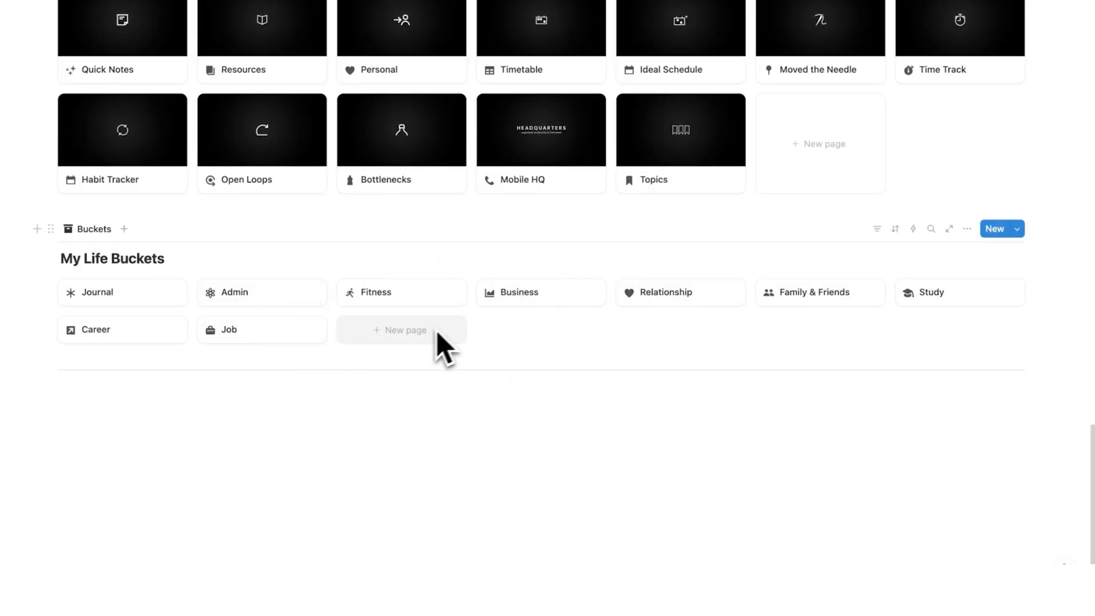
{"action": "scroll", "coordinate": [593, 376], "scroll_direction": "up", "scroll_amount": 1}
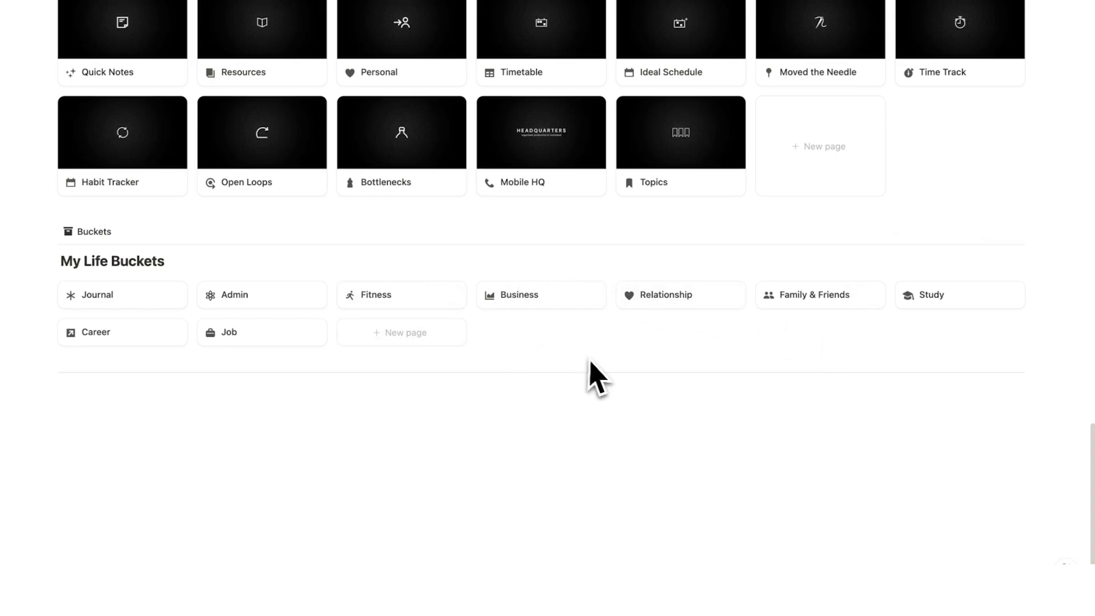
{"action": "scroll", "coordinate": [399, 274], "scroll_direction": "up", "scroll_amount": 10}
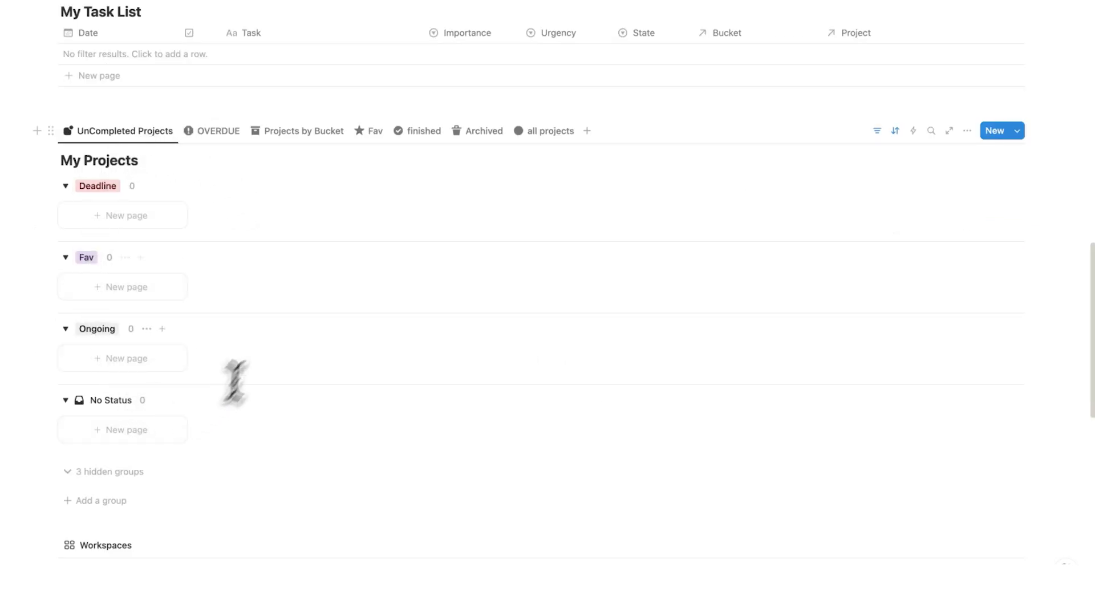
{"action": "scroll", "coordinate": [216, 191], "scroll_direction": "down", "scroll_amount": 2}
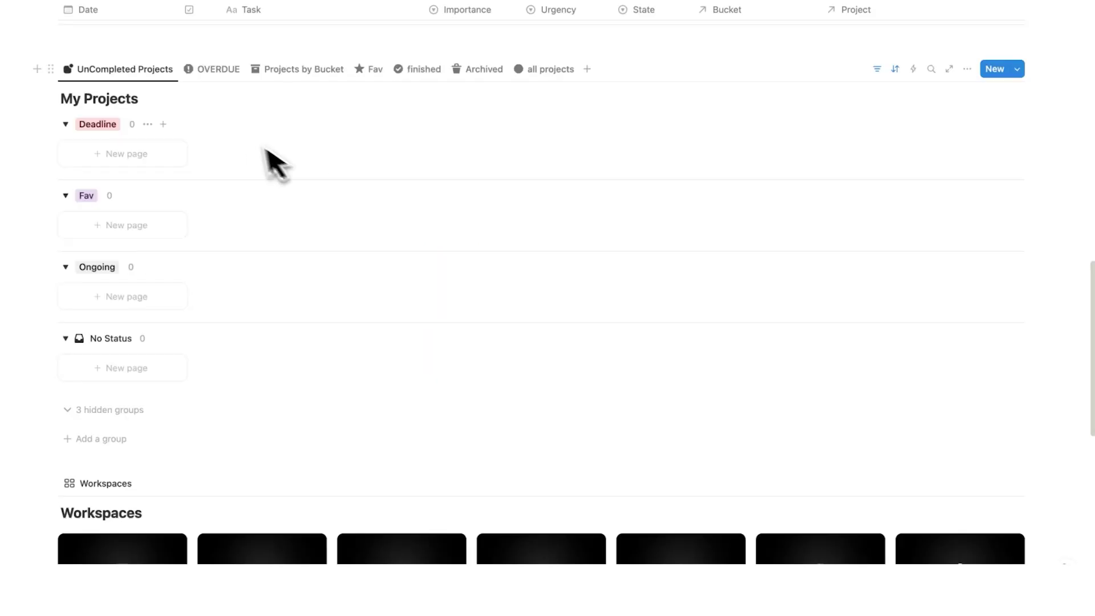
{"action": "scroll", "coordinate": [274, 257], "scroll_direction": "up", "scroll_amount": 5}
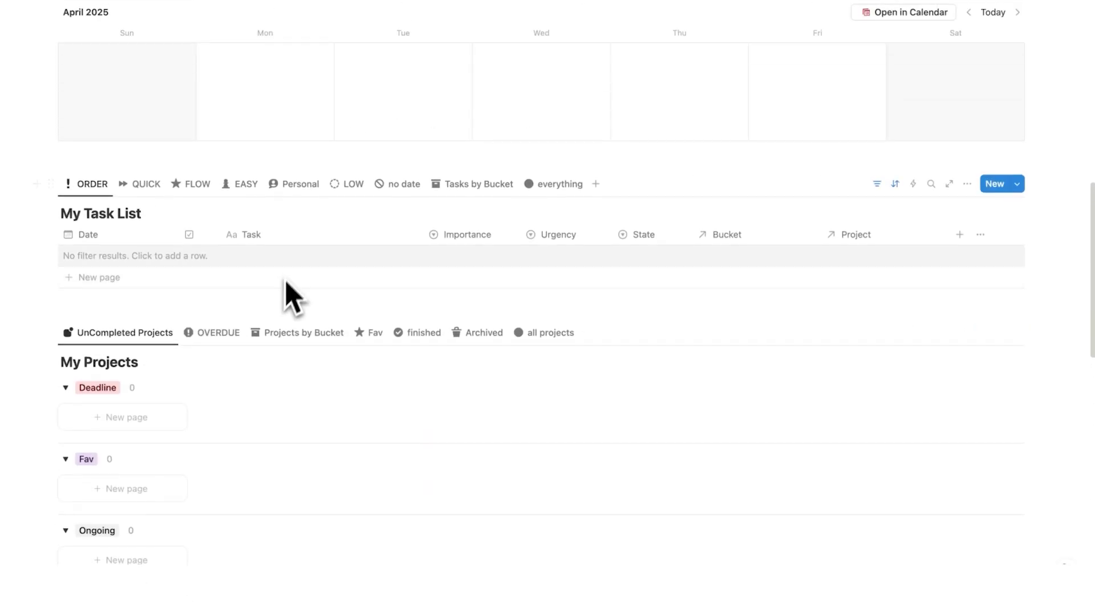
{"action": "scroll", "coordinate": [305, 250], "scroll_direction": "down", "scroll_amount": 2}
{"action": "scroll", "coordinate": [291, 274], "scroll_direction": "down", "scroll_amount": 2}
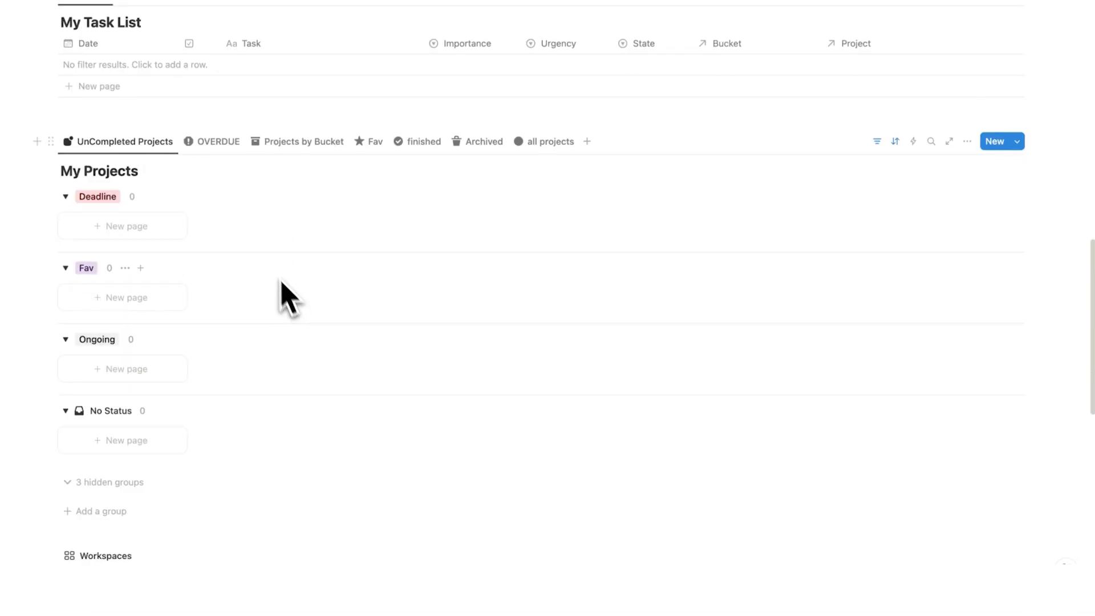
{"action": "scroll", "coordinate": [205, 316], "scroll_direction": "down", "scroll_amount": 10}
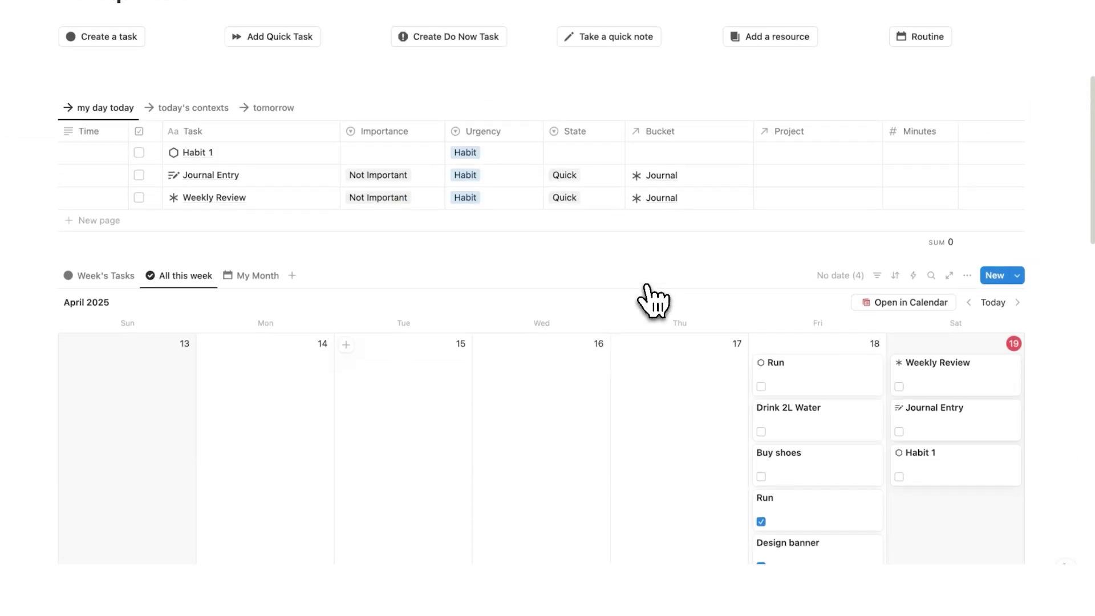
{"action": "scroll", "coordinate": [792, 336], "scroll_direction": "up", "scroll_amount": 8}
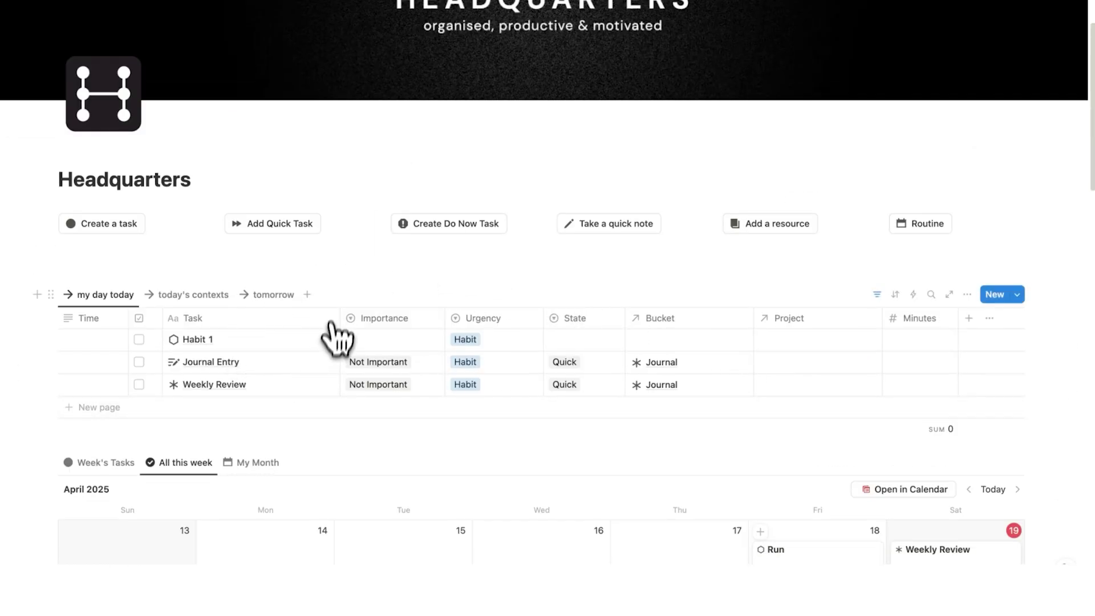
{"action": "scroll", "coordinate": [388, 325], "scroll_direction": "down", "scroll_amount": 3}
{"action": "scroll", "coordinate": [874, 330], "scroll_direction": "down", "scroll_amount": 5}
{"action": "scroll", "coordinate": [208, 178], "scroll_direction": "up", "scroll_amount": 10}
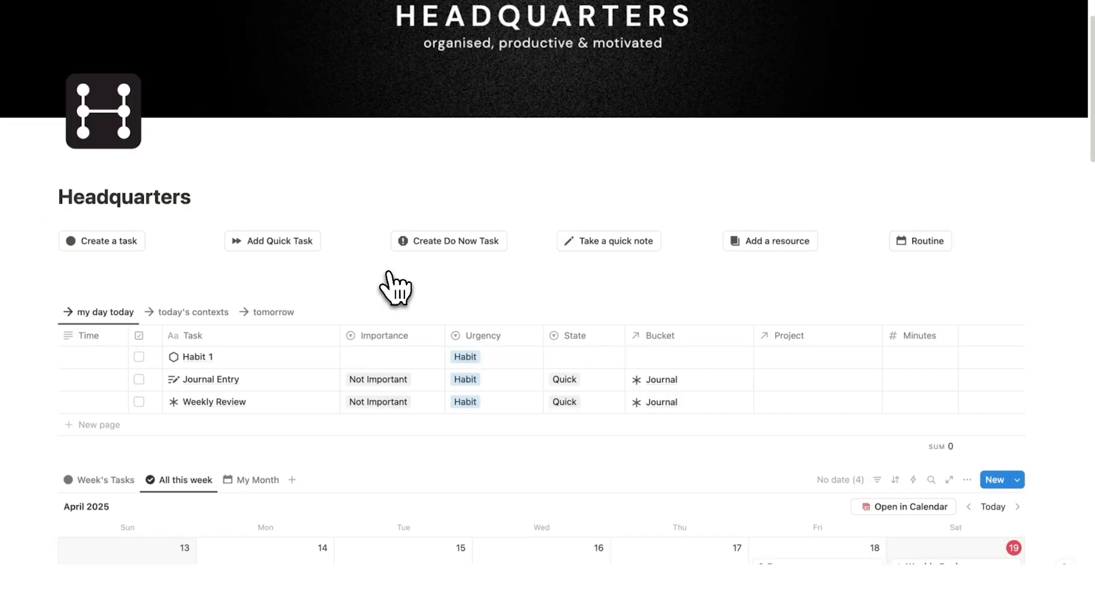
{"action": "scroll", "coordinate": [422, 274], "scroll_direction": "down", "scroll_amount": 10}
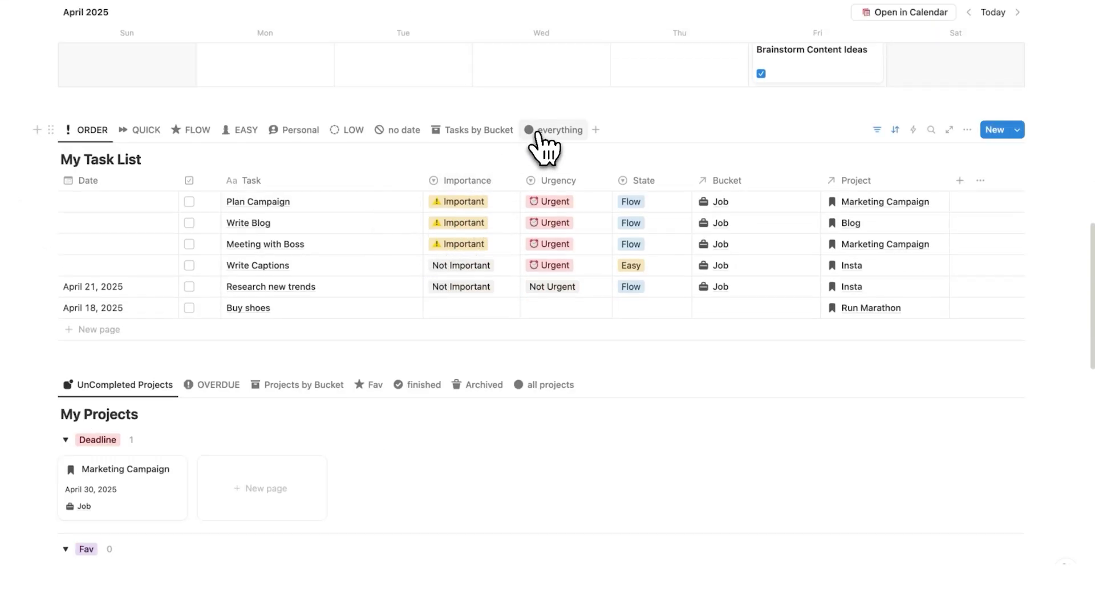
Switch My Task List to the everything view and select all 16 tasks.
{"action": "left_click", "coordinate": [544, 132]}
{"action": "scroll", "coordinate": [541, 140], "scroll_direction": "down", "scroll_amount": 2}
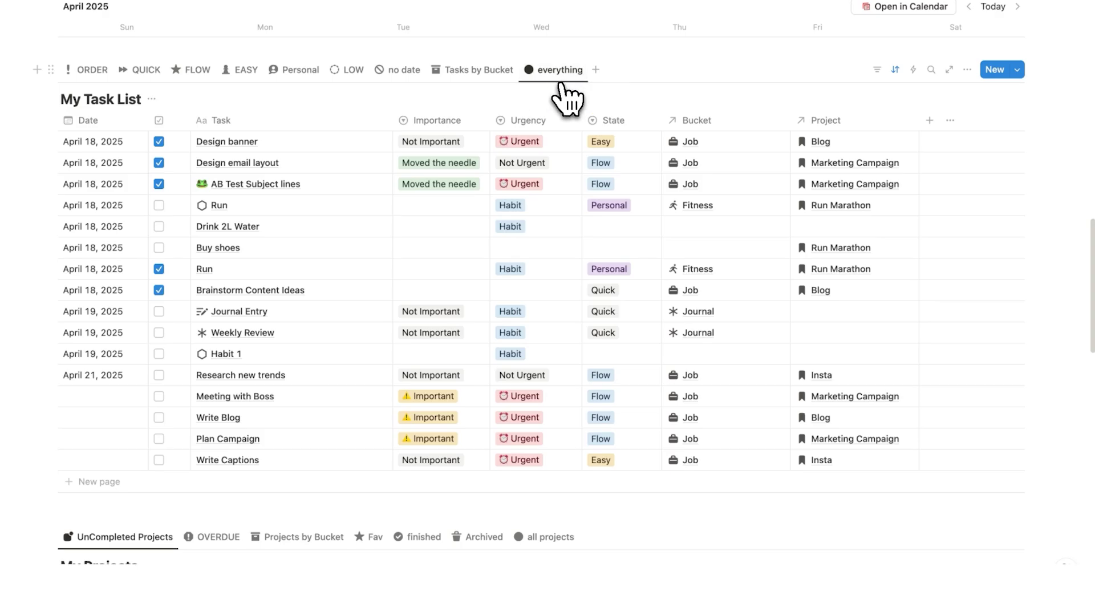
{"action": "scroll", "coordinate": [63, 131], "scroll_direction": "down", "scroll_amount": 2}
{"action": "left_click", "coordinate": [46, 86]}
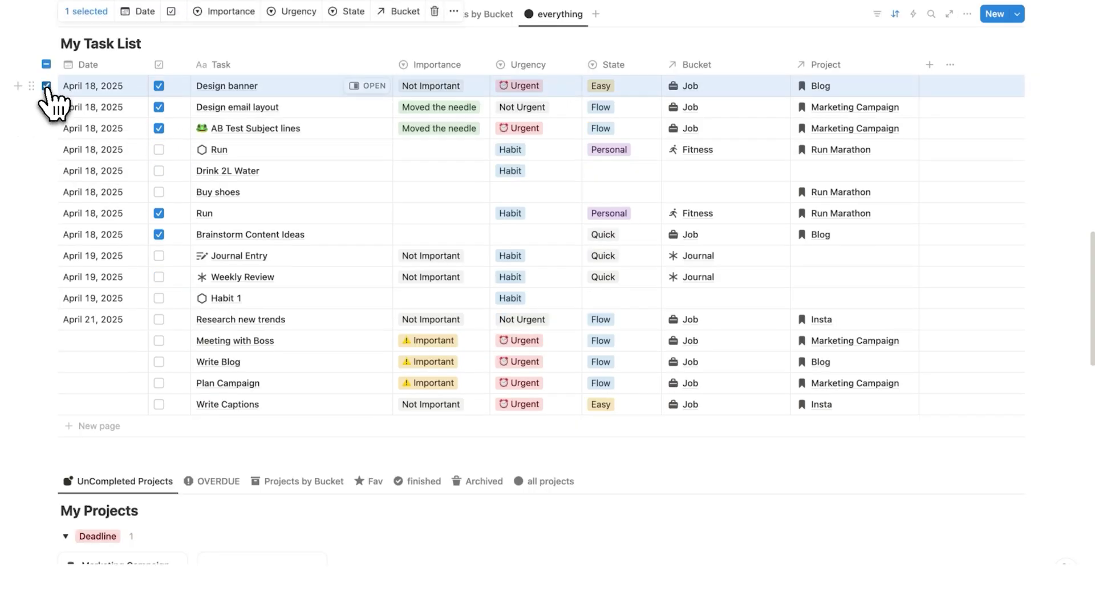
{"action": "left_click", "coordinate": [47, 404], "text": "shift"}
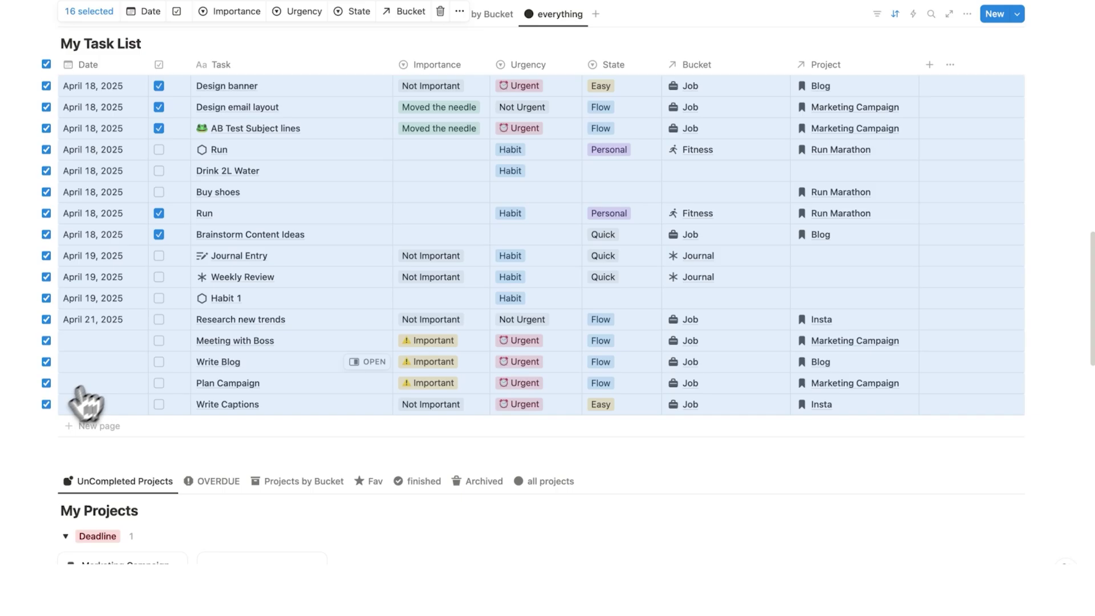
{"action": "scroll", "coordinate": [114, 381], "scroll_direction": "up", "scroll_amount": 1}
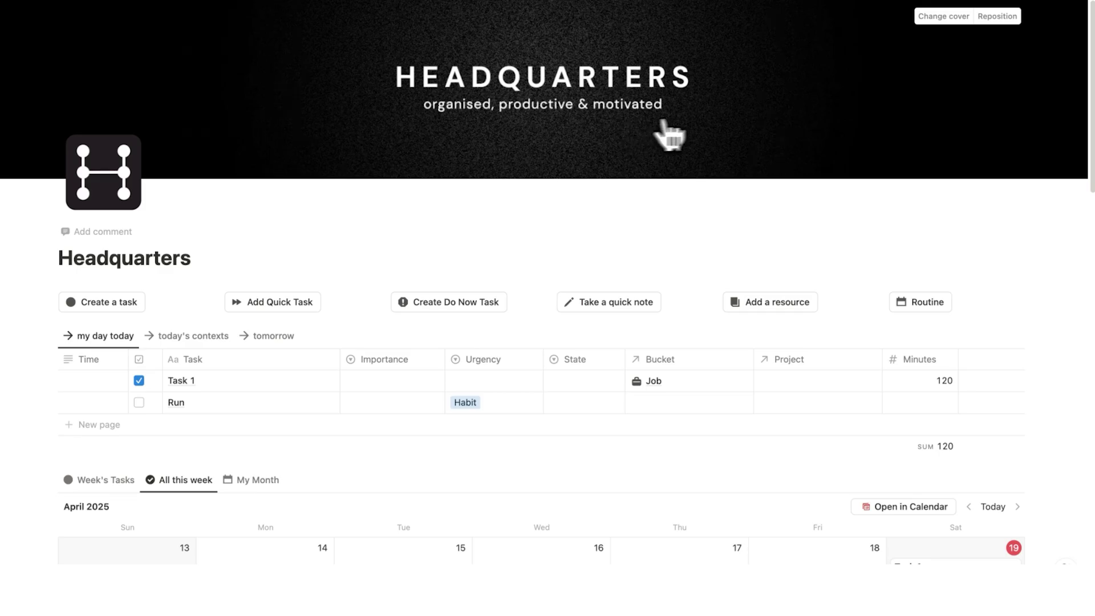
Take the black cover image off the Headquarters page using the cover's Remove option.
{"action": "left_click", "coordinate": [930, 27]}
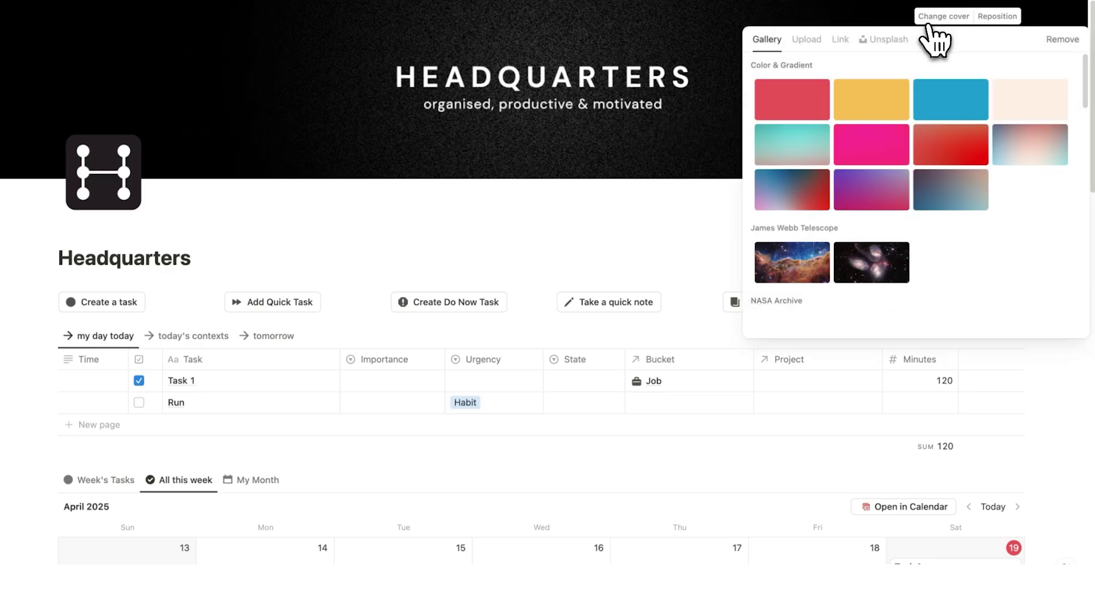
{"action": "left_click", "coordinate": [1061, 39]}
{"action": "left_click", "coordinate": [142, 134]}
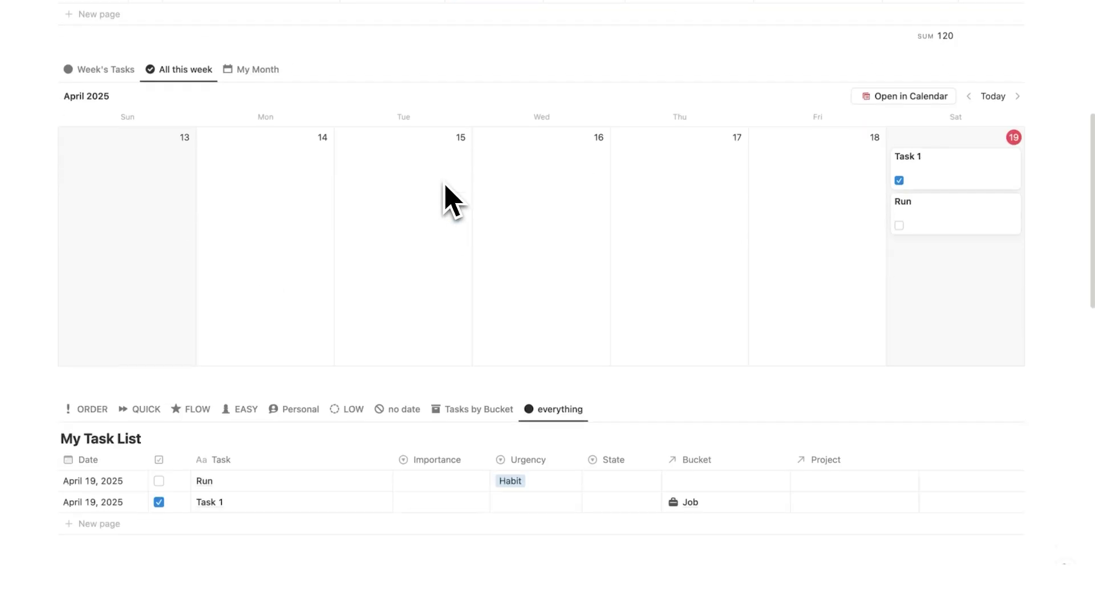
{"action": "scroll", "coordinate": [446, 195], "scroll_direction": "down", "scroll_amount": 18}
{"action": "scroll", "coordinate": [447, 206], "scroll_direction": "up", "scroll_amount": 20}
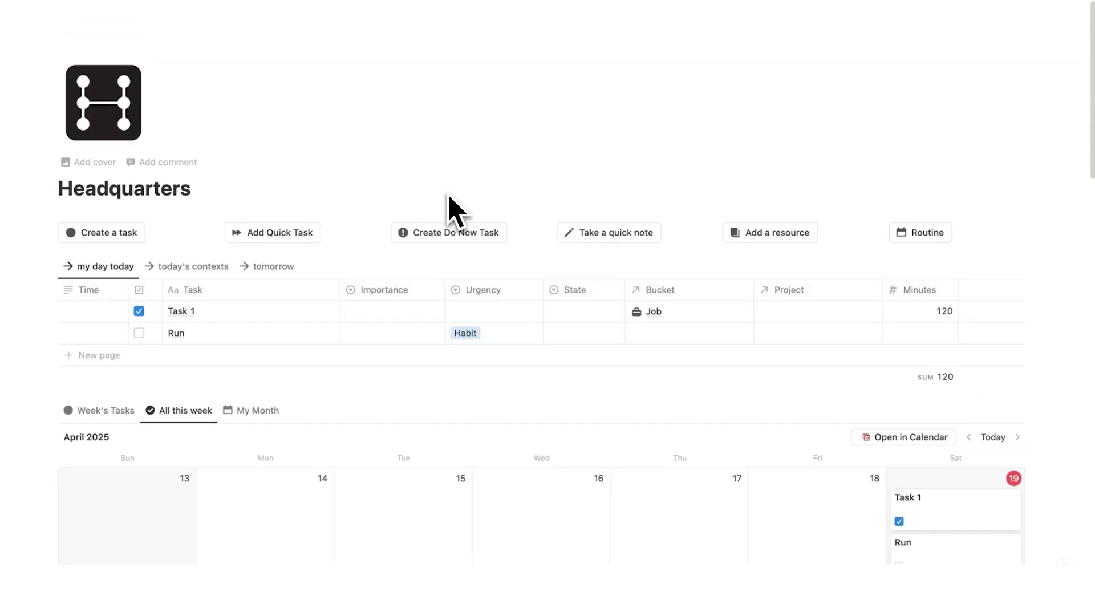
{"action": "scroll", "coordinate": [448, 210], "scroll_direction": "down", "scroll_amount": 4}
{"action": "scroll", "coordinate": [599, 166], "scroll_direction": "down", "scroll_amount": 4}
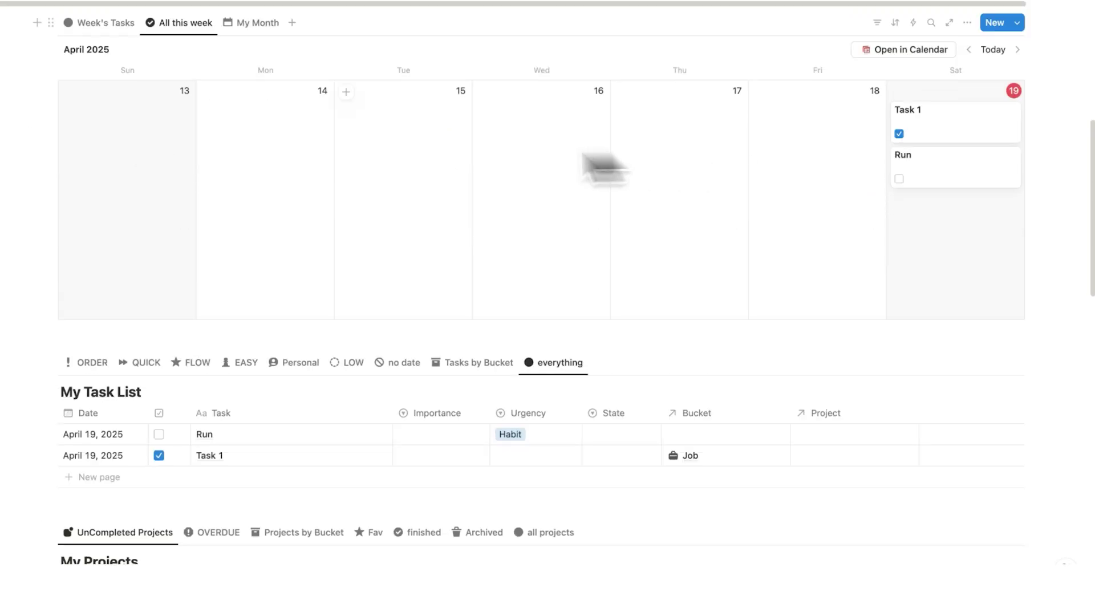
{"action": "scroll", "coordinate": [570, 221], "scroll_direction": "down", "scroll_amount": 5}
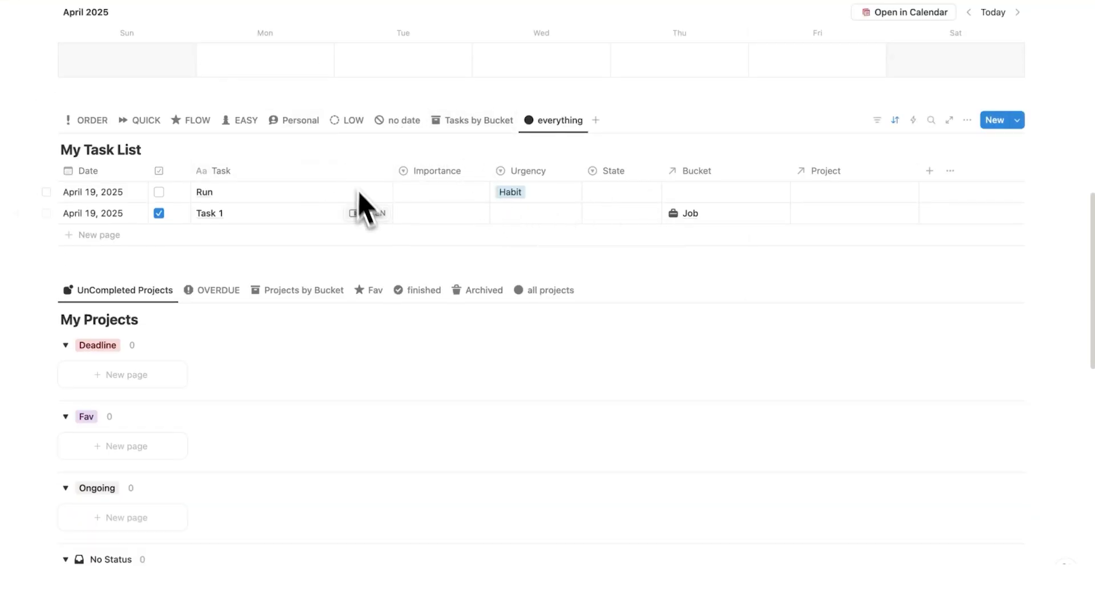
{"action": "scroll", "coordinate": [357, 208], "scroll_direction": "up", "scroll_amount": 8}
{"action": "scroll", "coordinate": [405, 194], "scroll_direction": "down", "scroll_amount": 15}
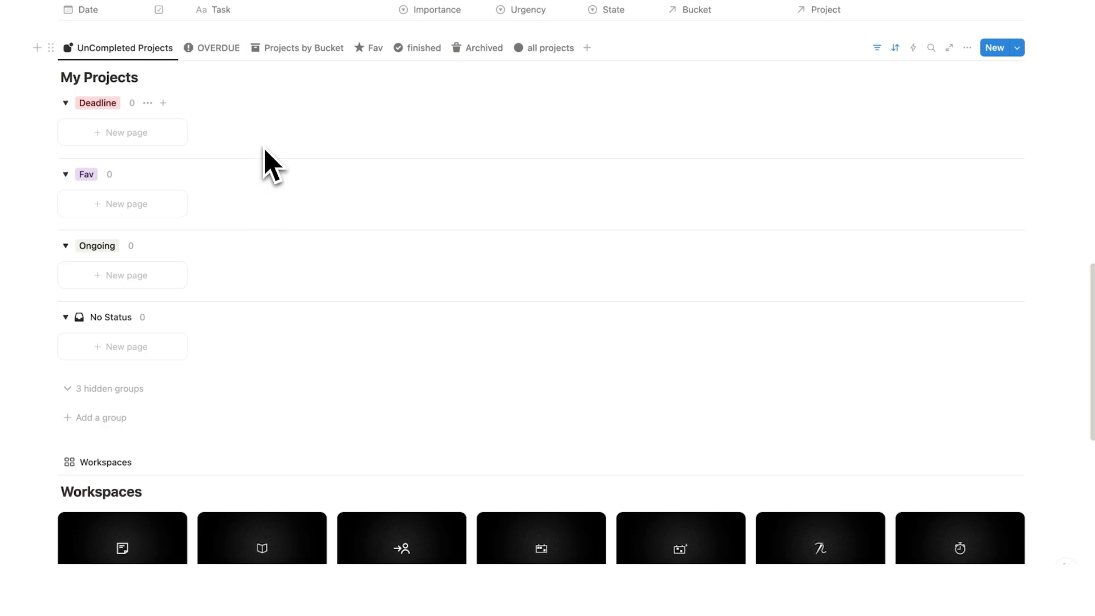
{"action": "scroll", "coordinate": [265, 149], "scroll_direction": "down", "scroll_amount": 8}
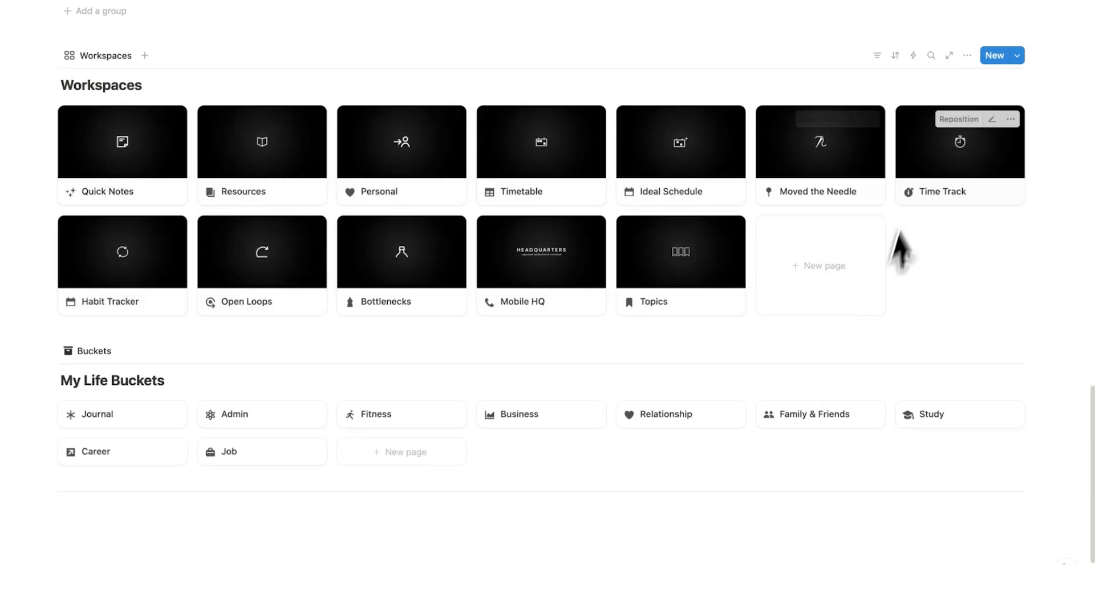
{"action": "scroll", "coordinate": [536, 143], "scroll_direction": "down", "scroll_amount": 2}
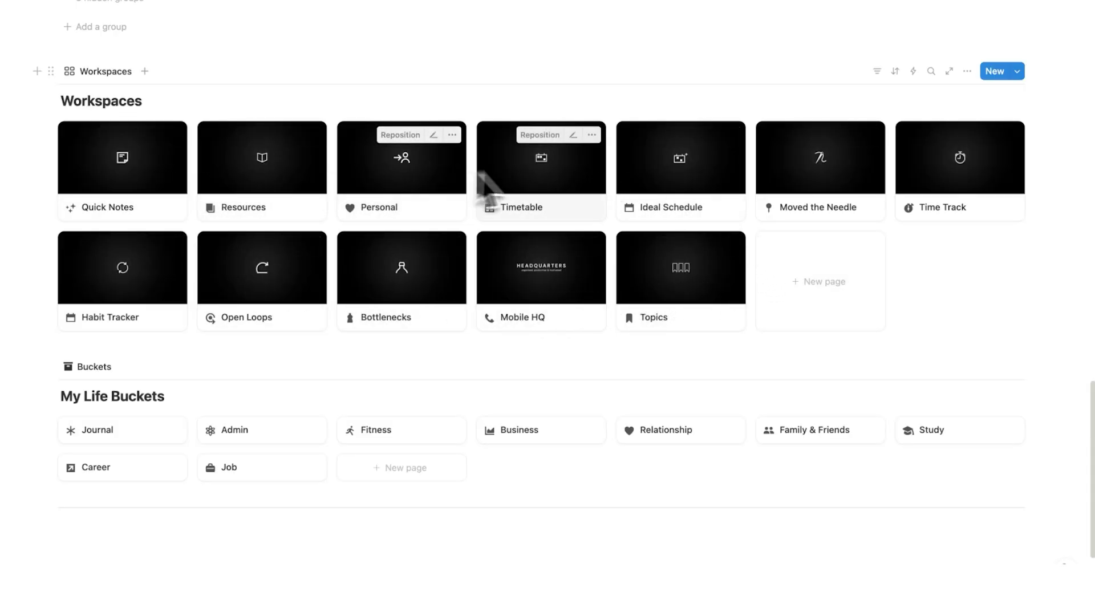
Preview the Time Track and Resources workspace pages, scrolling through each.
{"action": "left_click", "coordinate": [922, 184]}
{"action": "scroll", "coordinate": [719, 285], "scroll_direction": "down", "scroll_amount": 2}
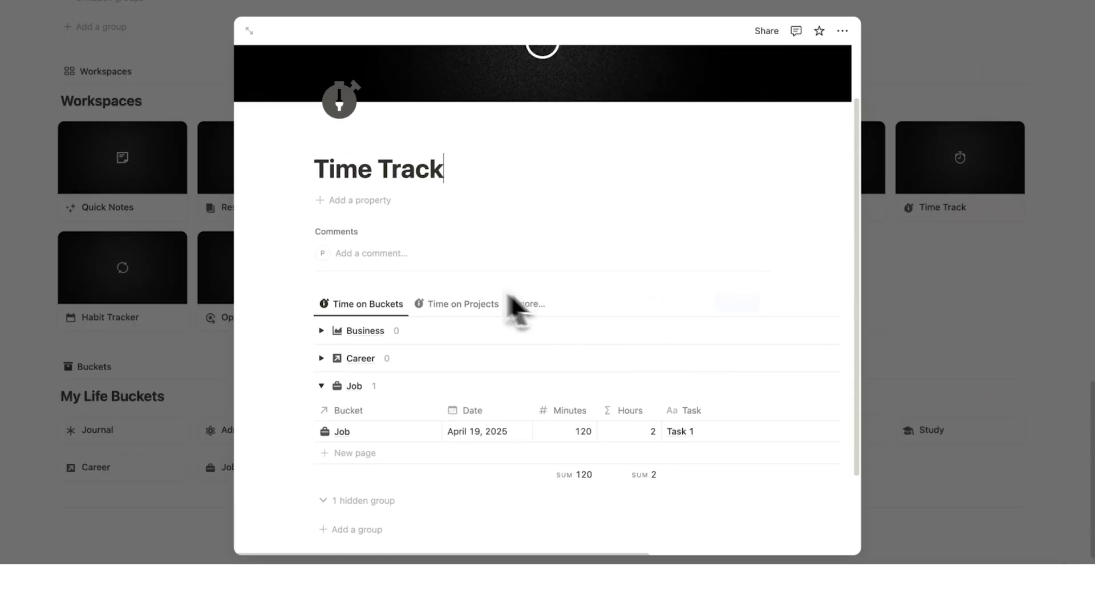
{"action": "scroll", "coordinate": [630, 403], "scroll_direction": "up", "scroll_amount": 2}
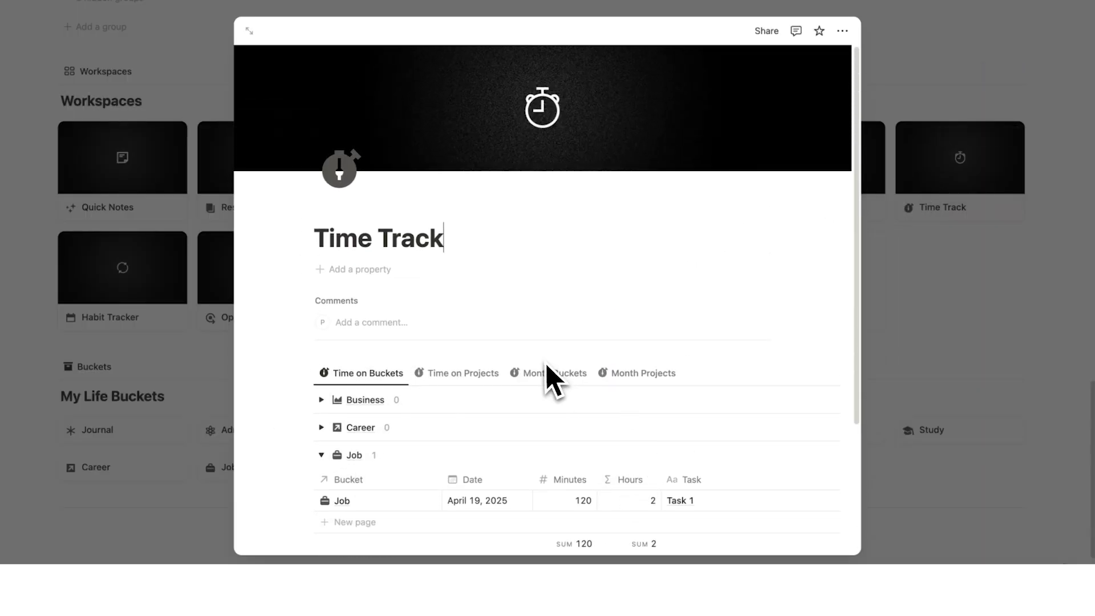
{"action": "scroll", "coordinate": [547, 354], "scroll_direction": "down", "scroll_amount": 3}
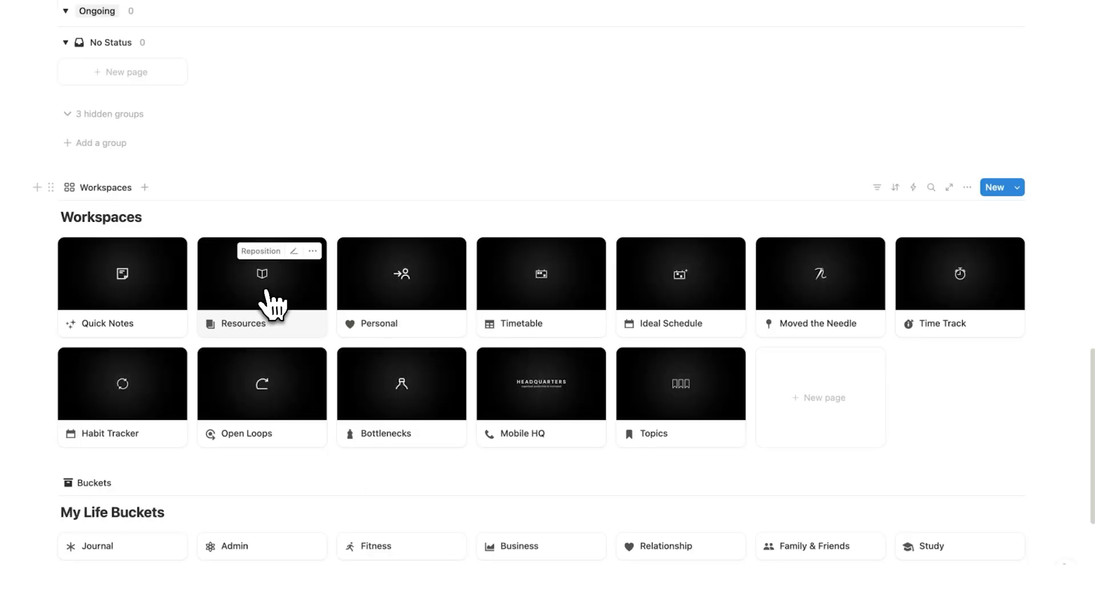
{"action": "left_click", "coordinate": [267, 303]}
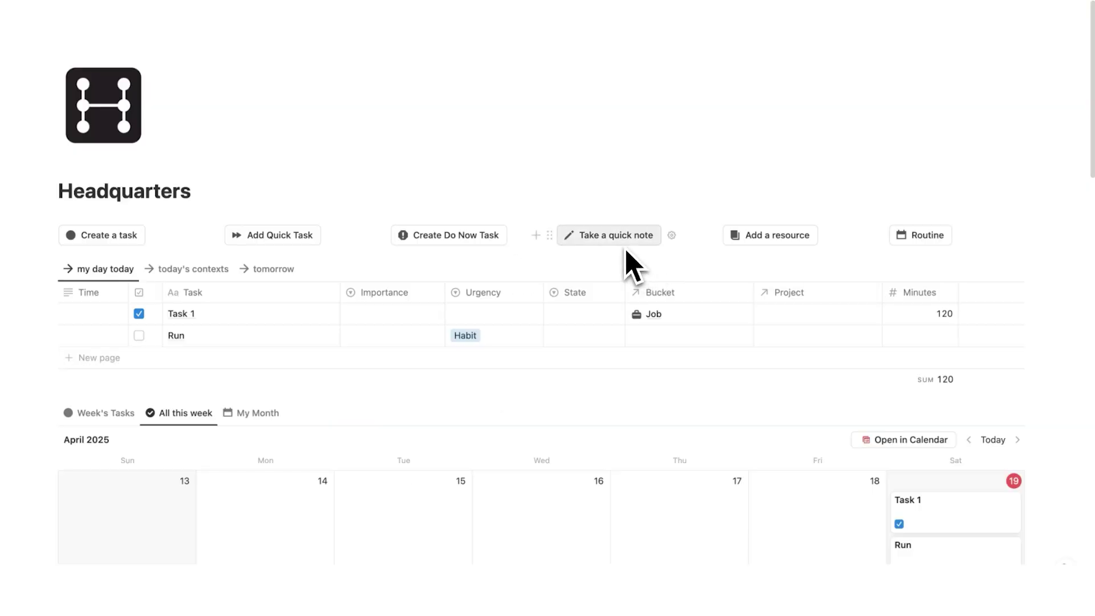
{"action": "scroll", "coordinate": [633, 265], "scroll_direction": "down", "scroll_amount": 15}
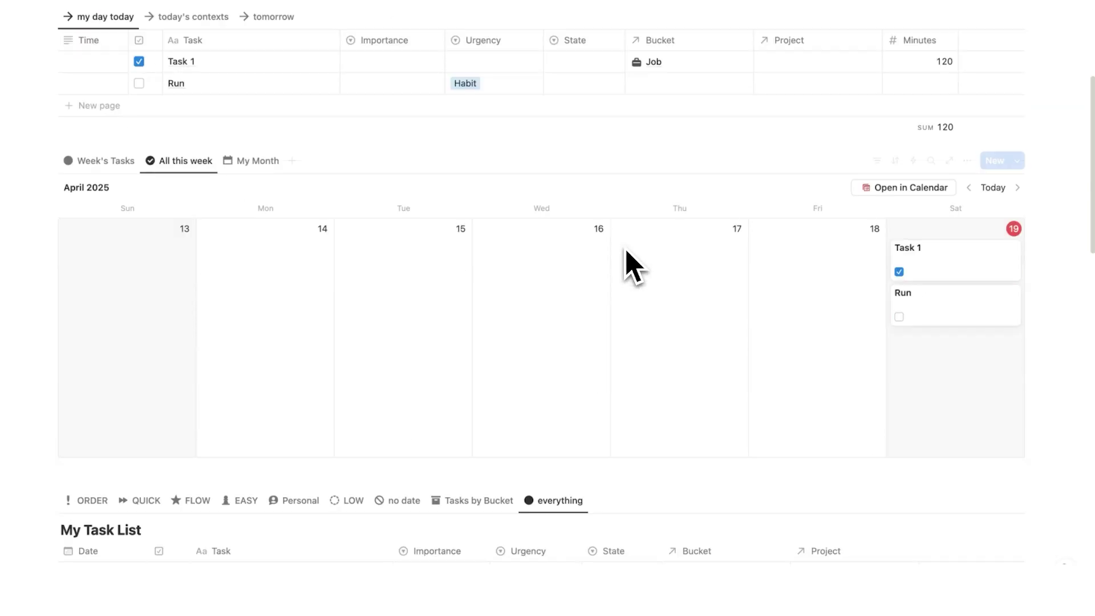
{"action": "scroll", "coordinate": [159, 155], "scroll_direction": "up", "scroll_amount": 7}
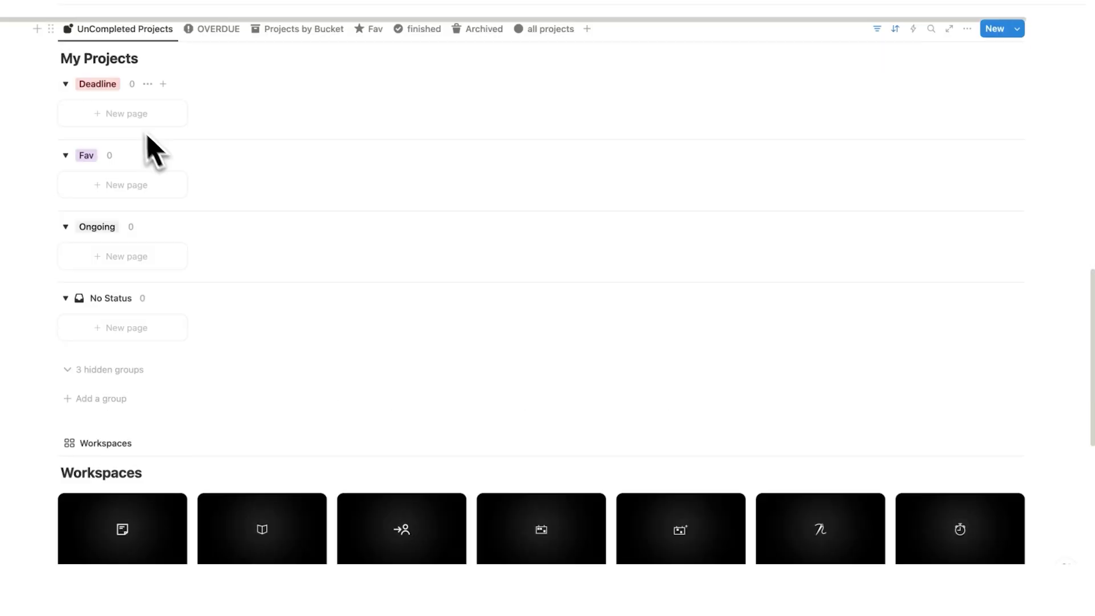
Start a New Project under Deadline in My Projects, close its preview, and open the Admin life bucket.
{"action": "left_click", "coordinate": [132, 116]}
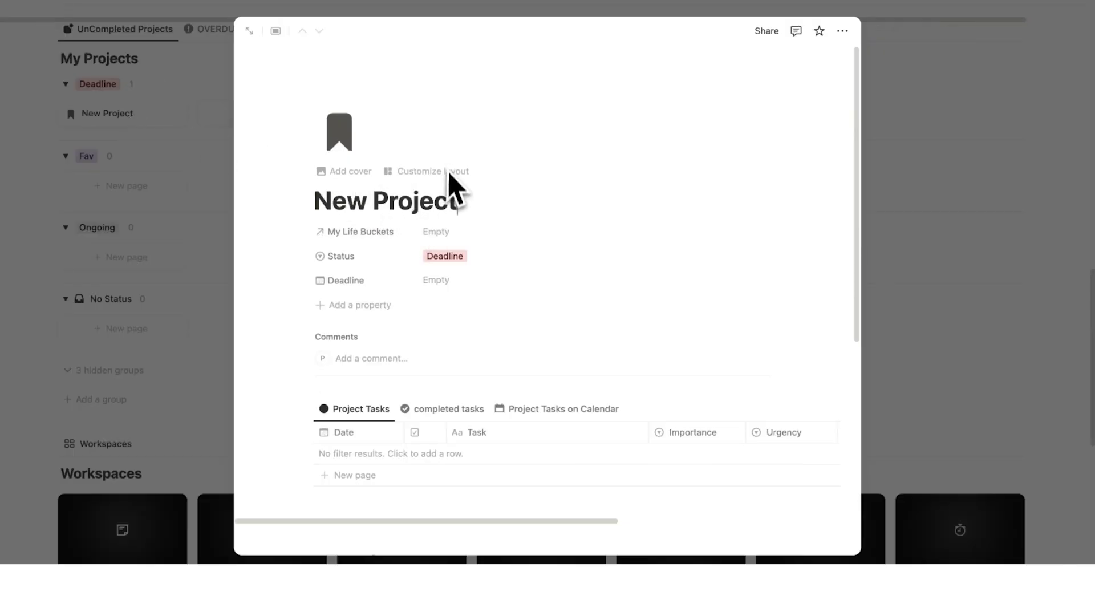
{"action": "scroll", "coordinate": [464, 215], "scroll_direction": "down", "scroll_amount": 5}
{"action": "left_click", "coordinate": [118, 285]}
{"action": "scroll", "coordinate": [117, 285], "scroll_direction": "down", "scroll_amount": 9}
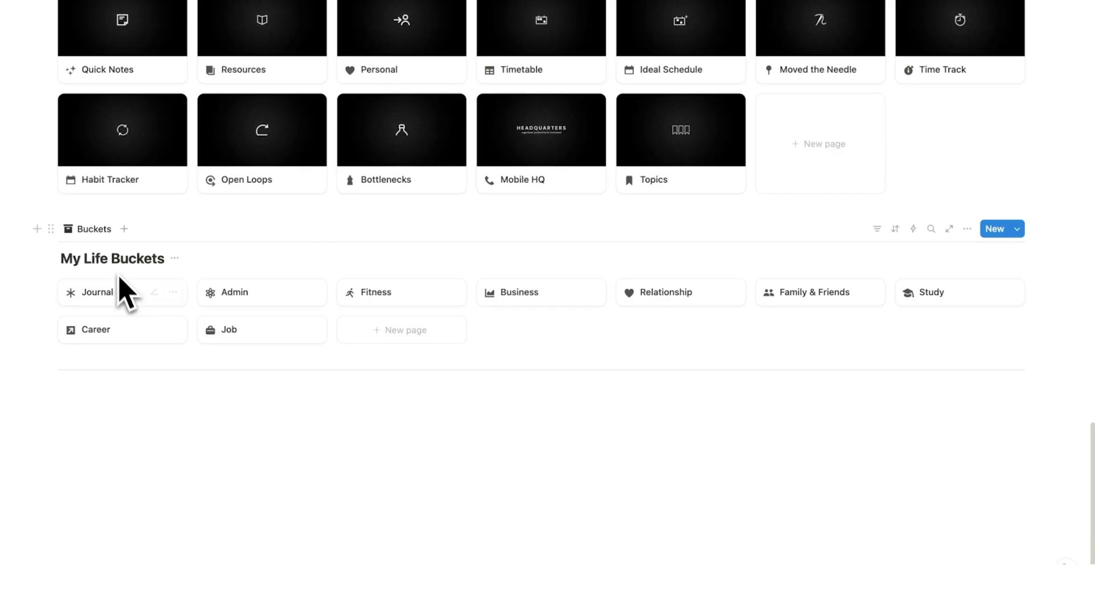
{"action": "left_click", "coordinate": [258, 297]}
{"action": "scroll", "coordinate": [473, 354], "scroll_direction": "down", "scroll_amount": 4}
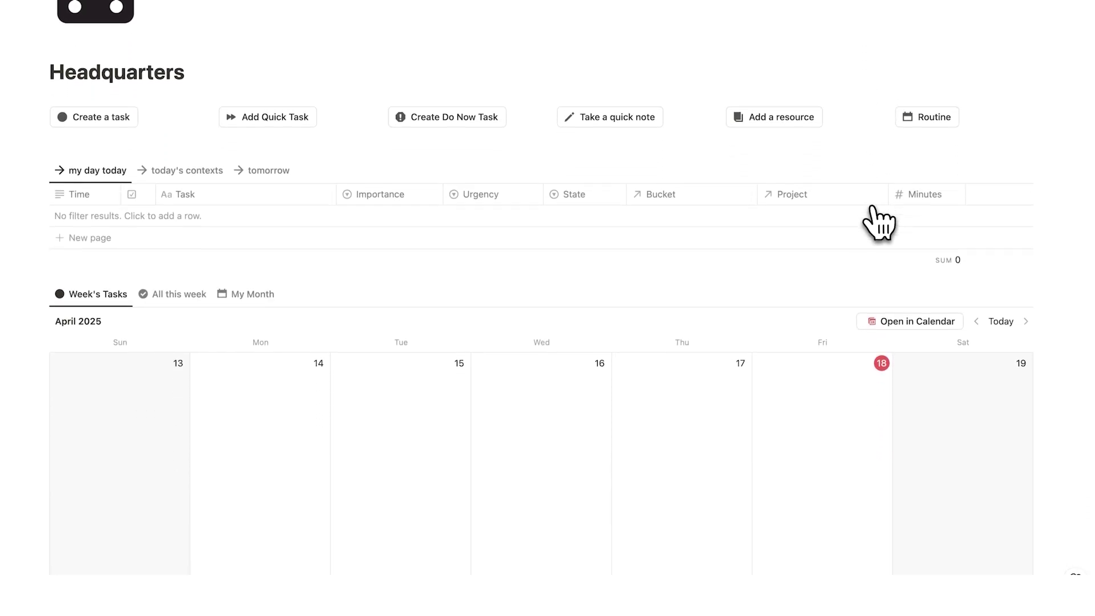
{"action": "scroll", "coordinate": [879, 223], "scroll_direction": "down", "scroll_amount": 10}
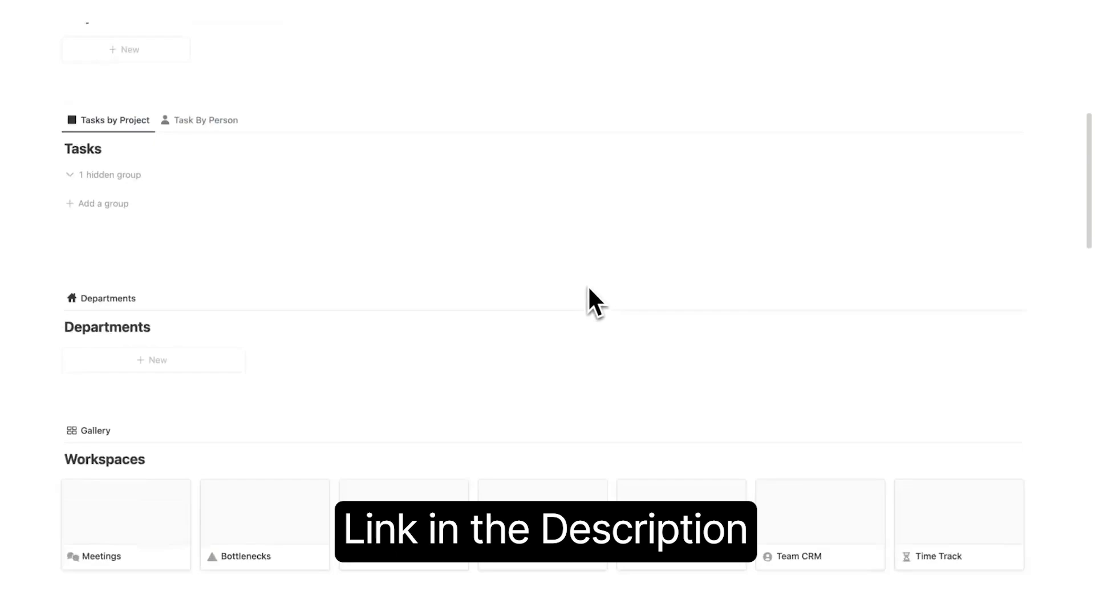
{"action": "scroll", "coordinate": [590, 293], "scroll_direction": "down", "scroll_amount": 4}
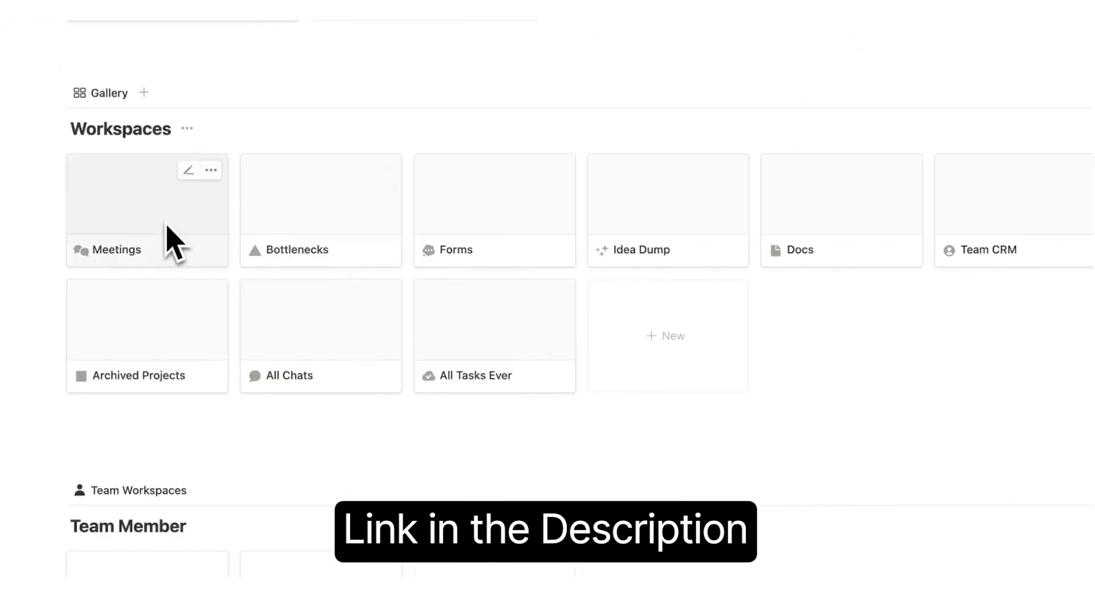
Scroll down the related templates and preview the Bottlenecks workspace page.
{"action": "left_click", "coordinate": [292, 233]}
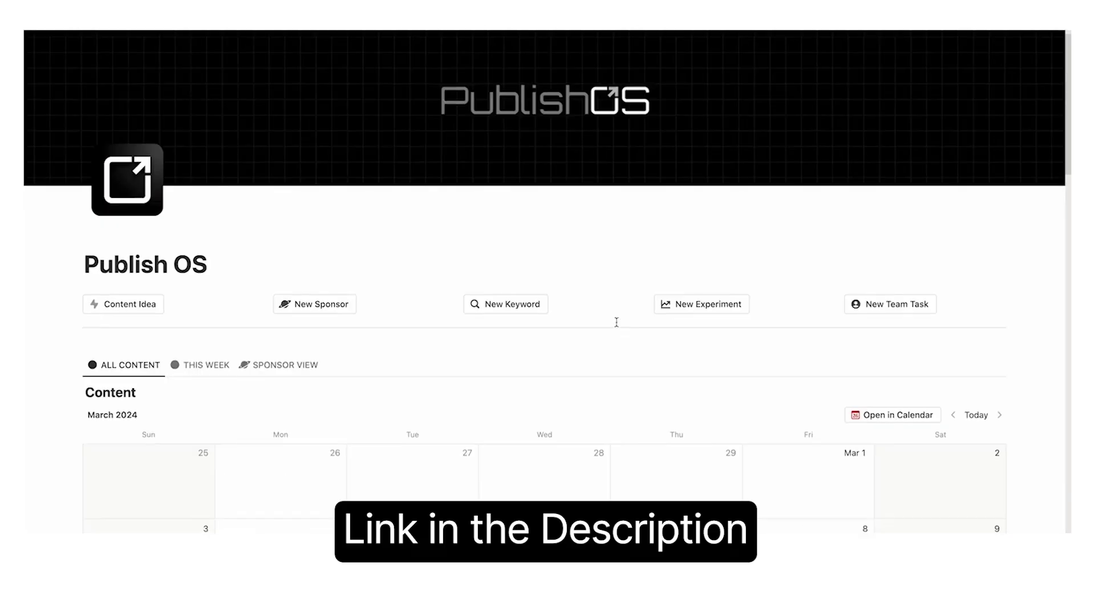
{"action": "scroll", "coordinate": [616, 322], "scroll_direction": "down", "scroll_amount": 12}
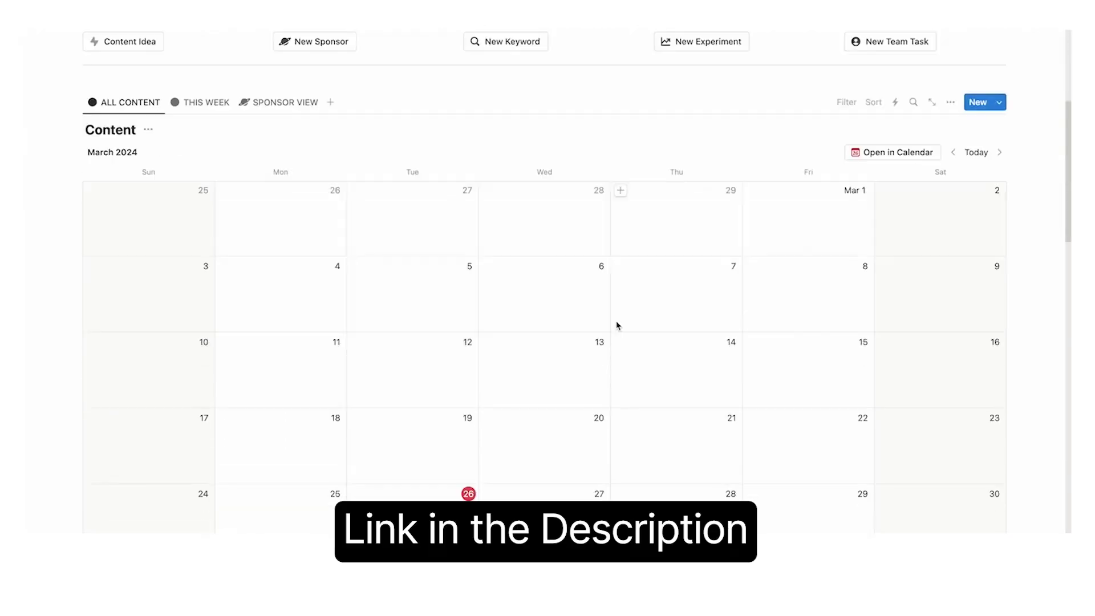
{"action": "scroll", "coordinate": [615, 319], "scroll_direction": "up", "scroll_amount": 12}
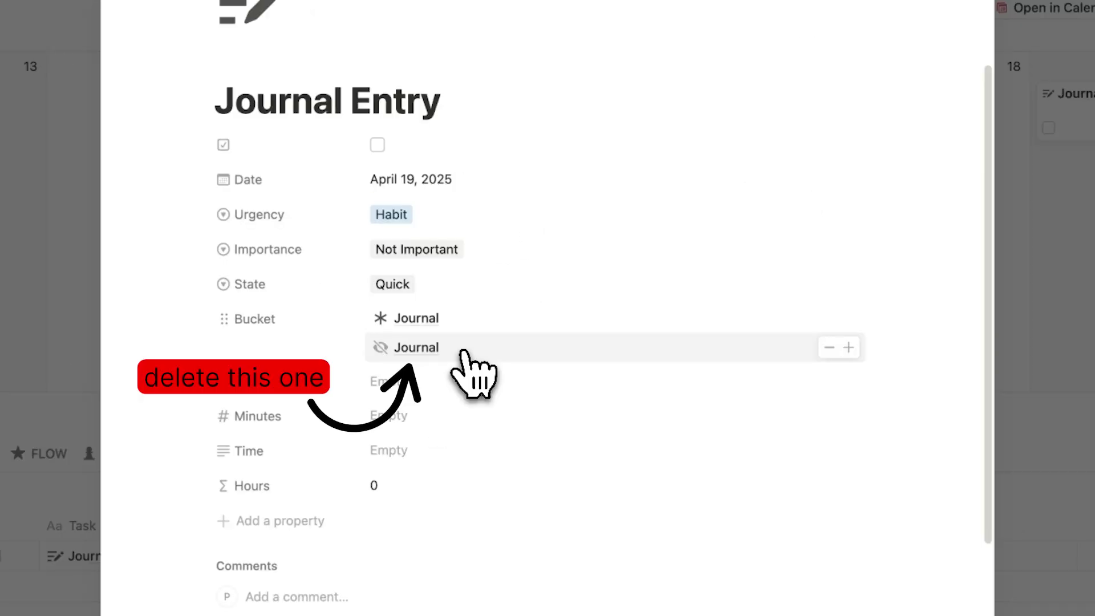
Unlink the second Journal bucket from the task and the Journal Entry template, then add an entry on Saturday 19.
{"action": "left_click", "coordinate": [829, 347]}
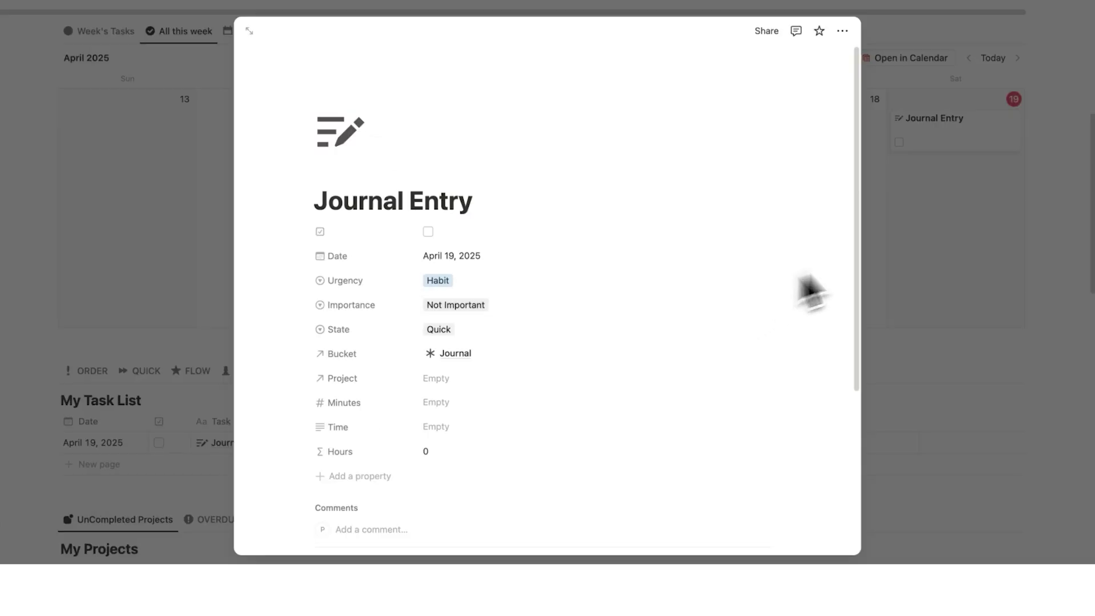
{"action": "left_click", "coordinate": [1094, 165]}
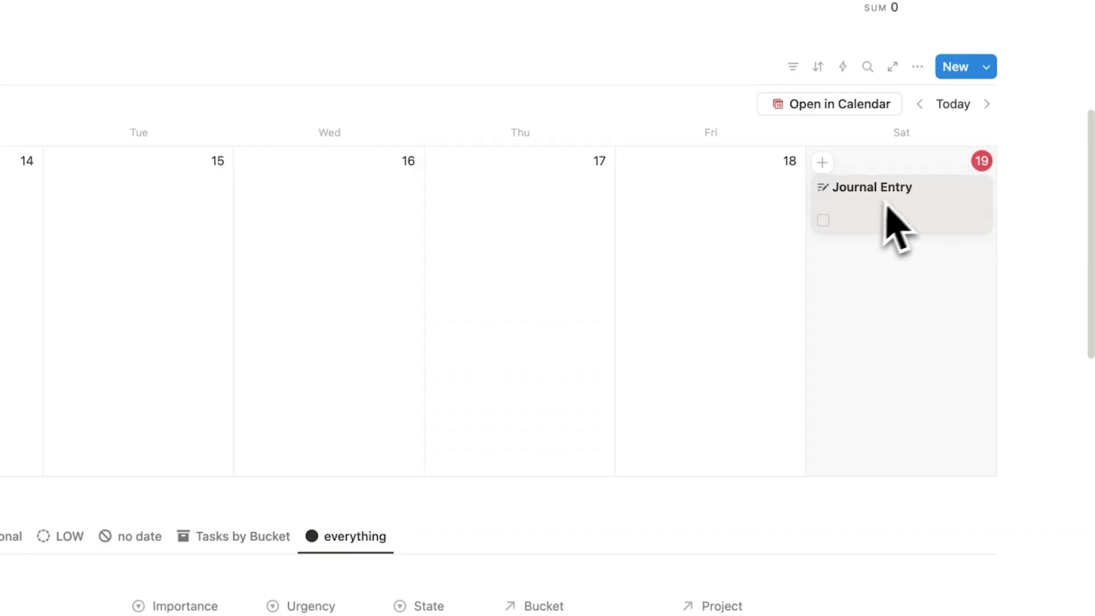
{"action": "left_click", "coordinate": [985, 66]}
{"action": "left_click", "coordinate": [1068, 278]}
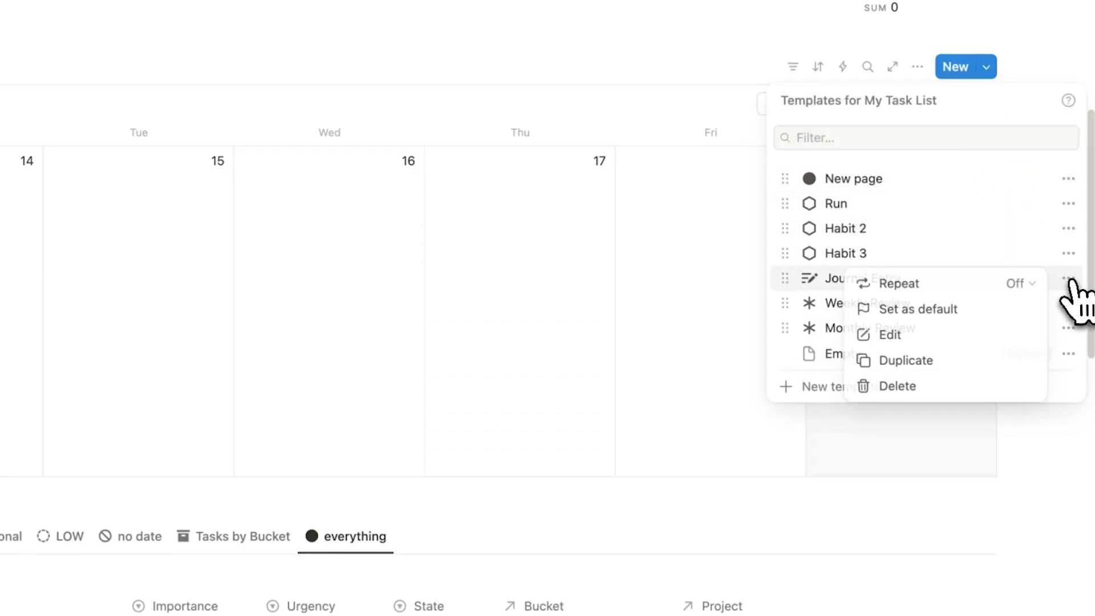
{"action": "left_click", "coordinate": [915, 337]}
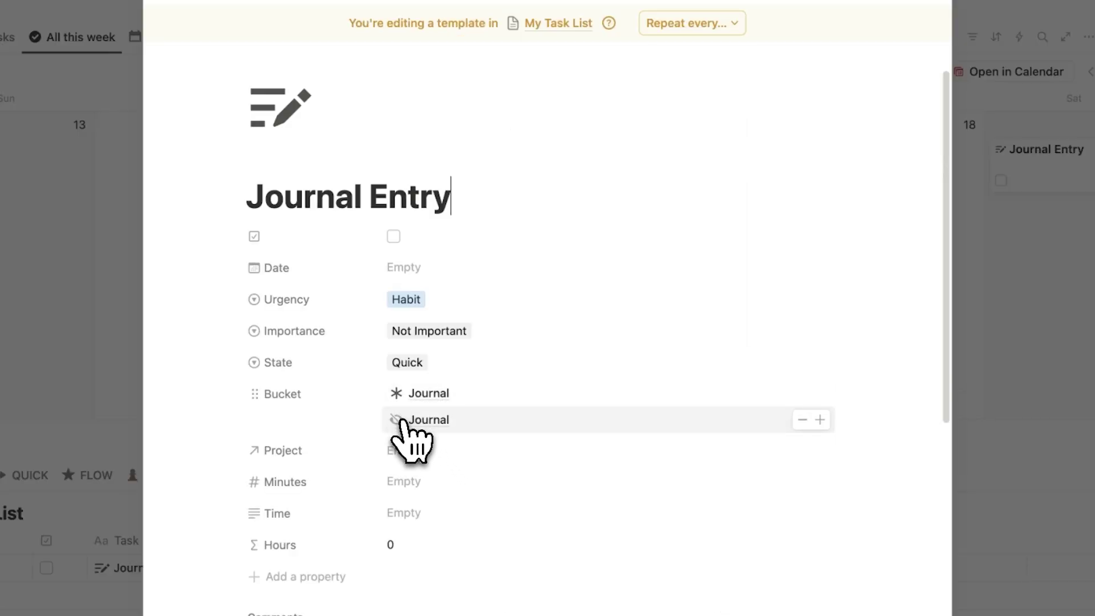
{"action": "left_click", "coordinate": [802, 419]}
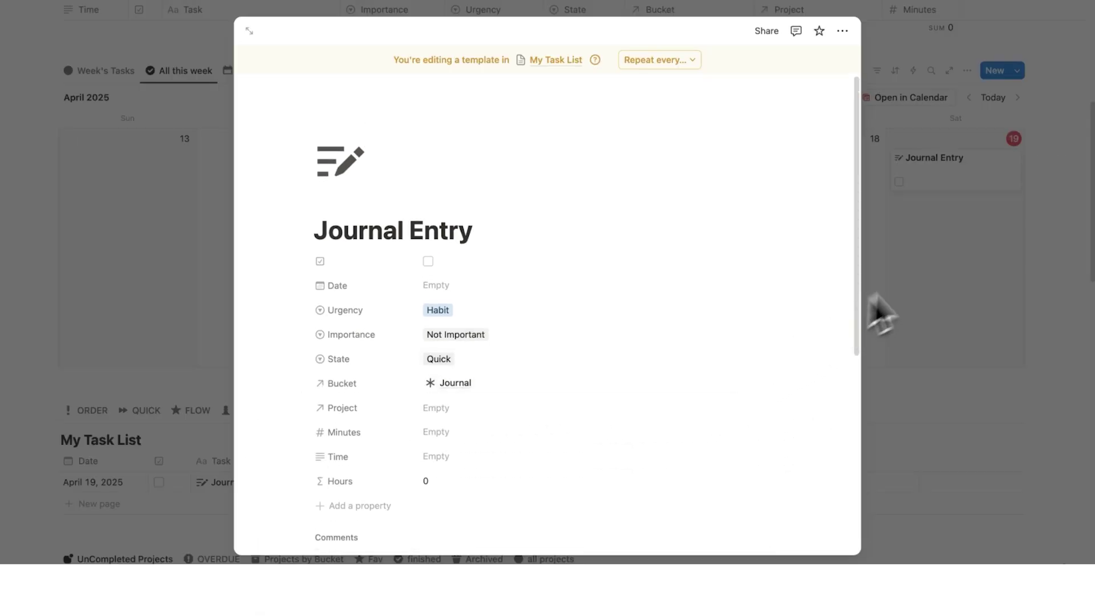
{"action": "left_click", "coordinate": [936, 258]}
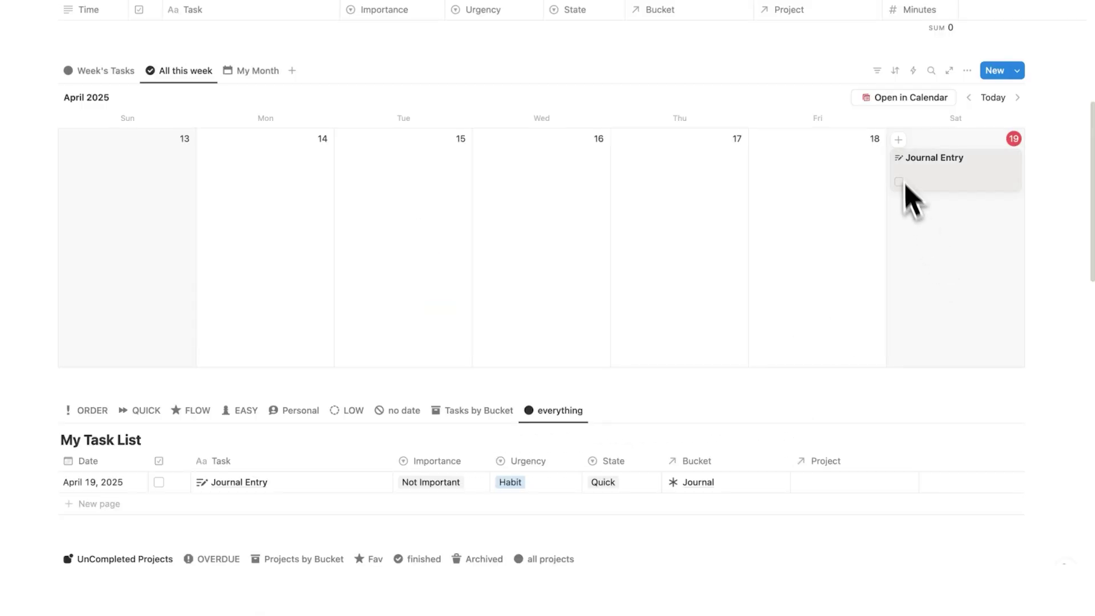
{"action": "left_click", "coordinate": [898, 140]}
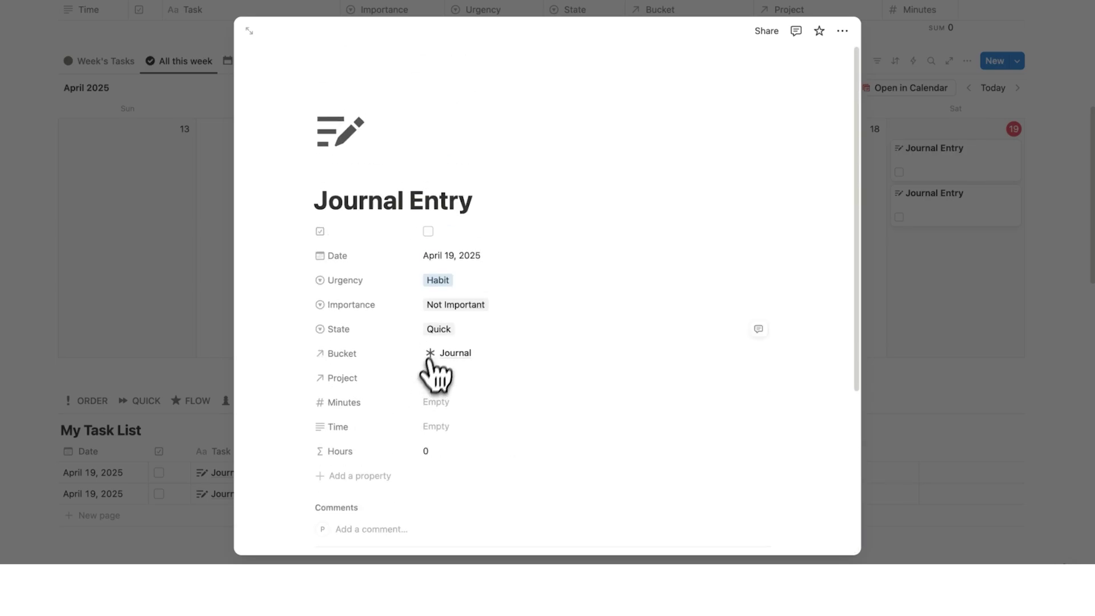